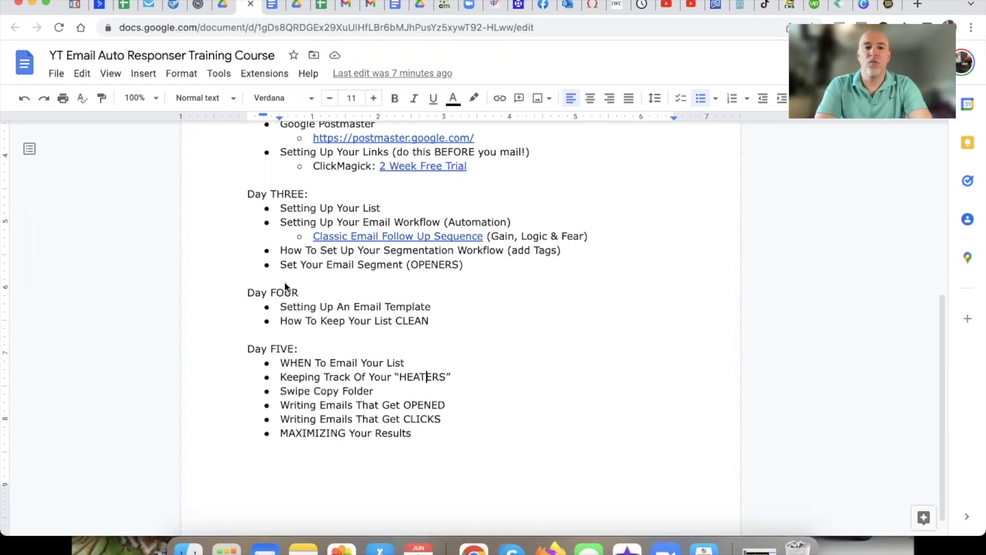
# - Switch from the course outline to the FREE Email Marketing Training Series playlist on YouTube
pyautogui.moveTo(303, 277)
pyautogui.mouseDown()
pyautogui.moveTo(214, 298)
pyautogui.moveTo(289, 280)
pyautogui.mouseUp()
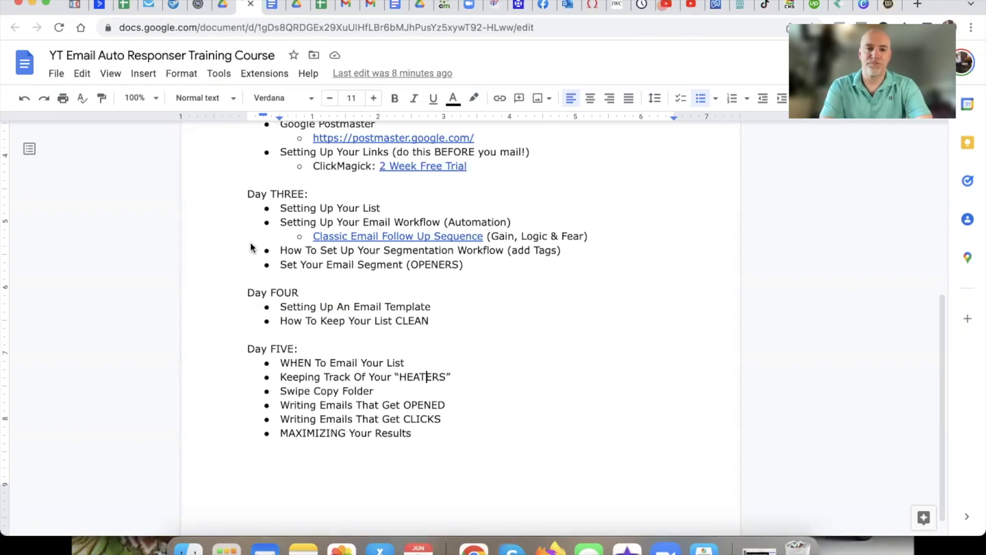
pyautogui.click(665, 4)
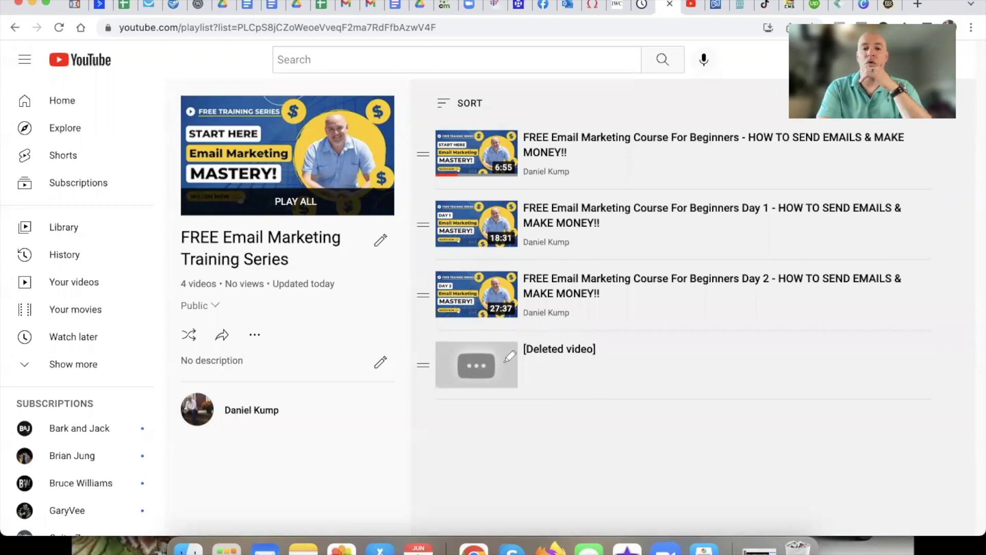
# - Return from the YouTube playlist to the YT Email Auto Responser Training Course outline
pyautogui.moveTo(427, 342); pyautogui.dragTo(401, 326)
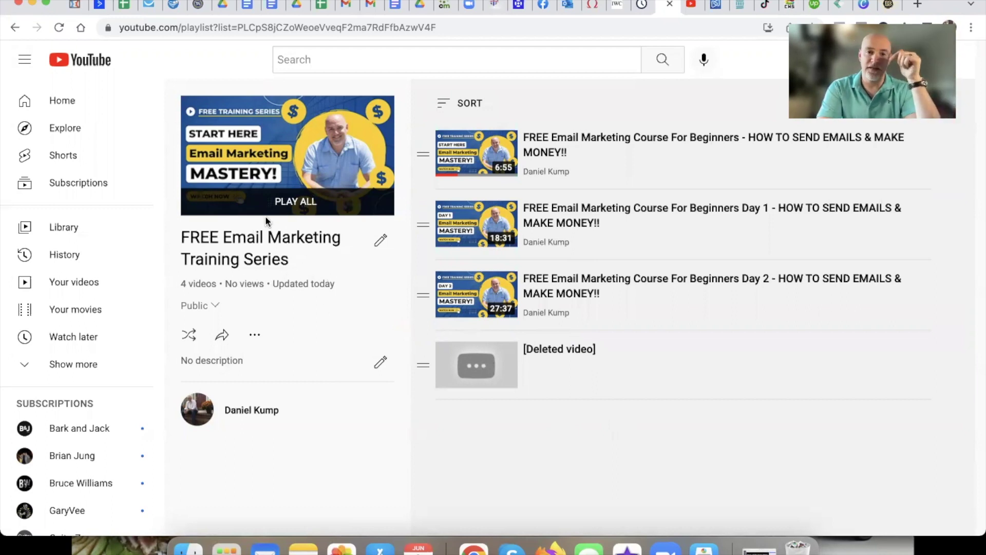
pyautogui.moveTo(270, 219)
pyautogui.mouseDown()
pyautogui.moveTo(328, 279)
pyautogui.moveTo(298, 217)
pyautogui.moveTo(252, 232)
pyautogui.mouseUp()
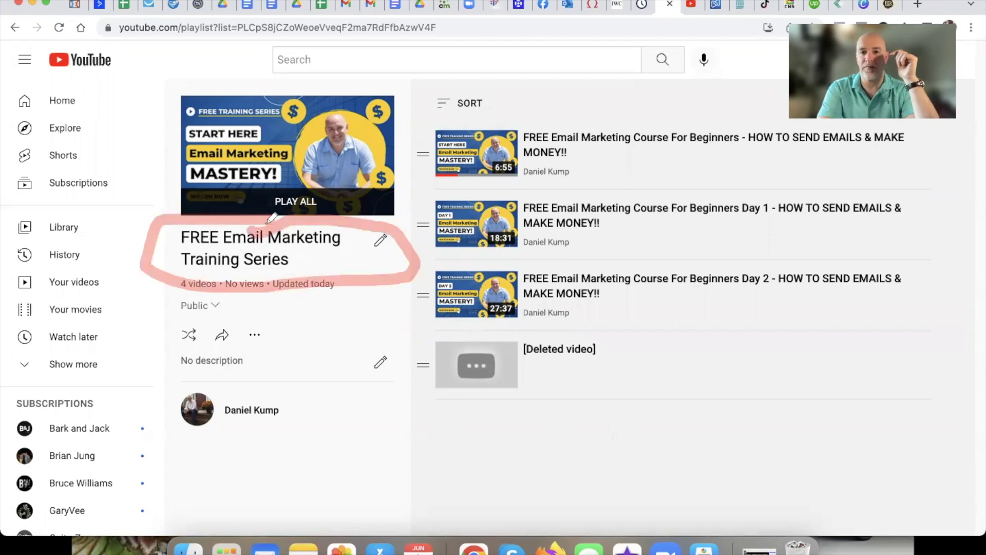
pyautogui.moveTo(597, 131)
pyautogui.mouseDown()
pyautogui.moveTo(619, 128)
pyautogui.moveTo(643, 84)
pyautogui.mouseUp()
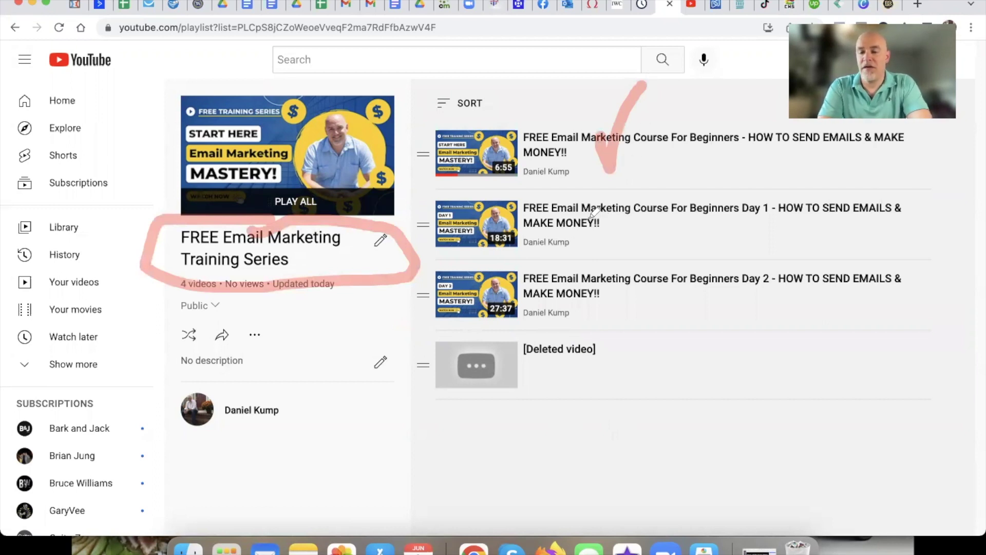
pyautogui.moveTo(602, 215)
pyautogui.mouseDown()
pyautogui.moveTo(595, 205)
pyautogui.moveTo(669, 163)
pyautogui.moveTo(602, 297)
pyautogui.moveTo(666, 222)
pyautogui.mouseUp()
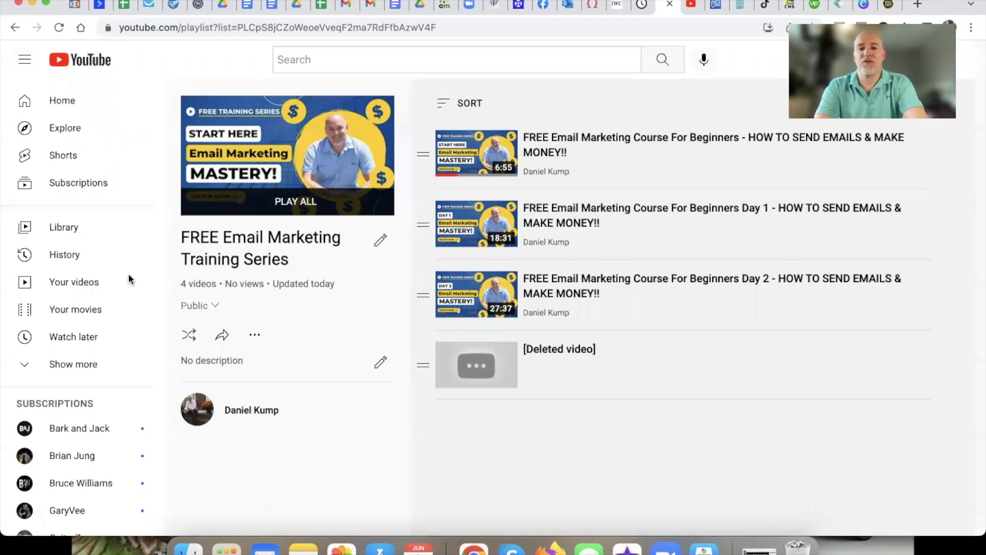
pyautogui.click(244, 8)
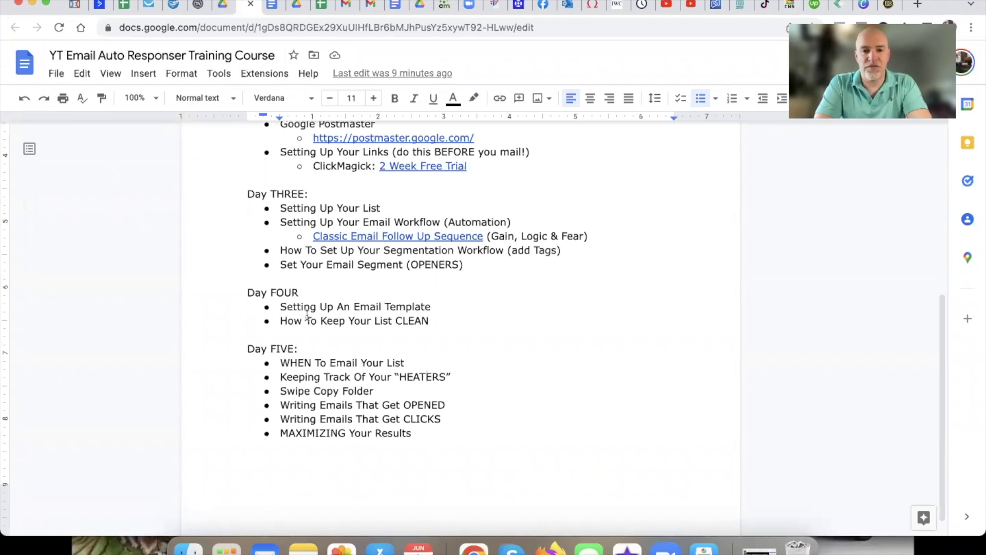
# - Select and review the Day FOUR topic lines, including Setting Up An Email Template
pyautogui.click(427, 298)
pyautogui.tripleClick(426, 303)
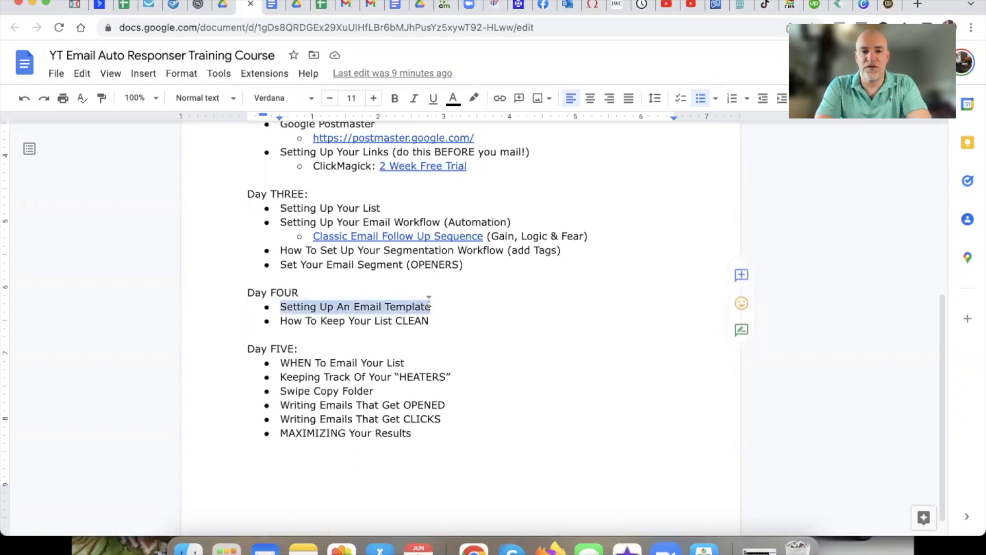
pyautogui.keyDown('shift'); pyautogui.click(429, 321); pyautogui.keyUp('shift')
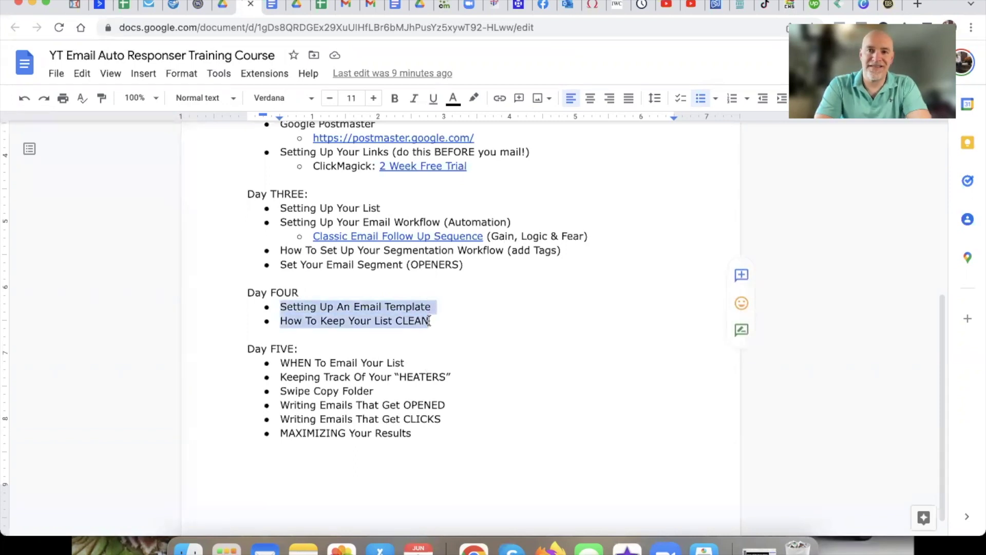
pyautogui.click(464, 302)
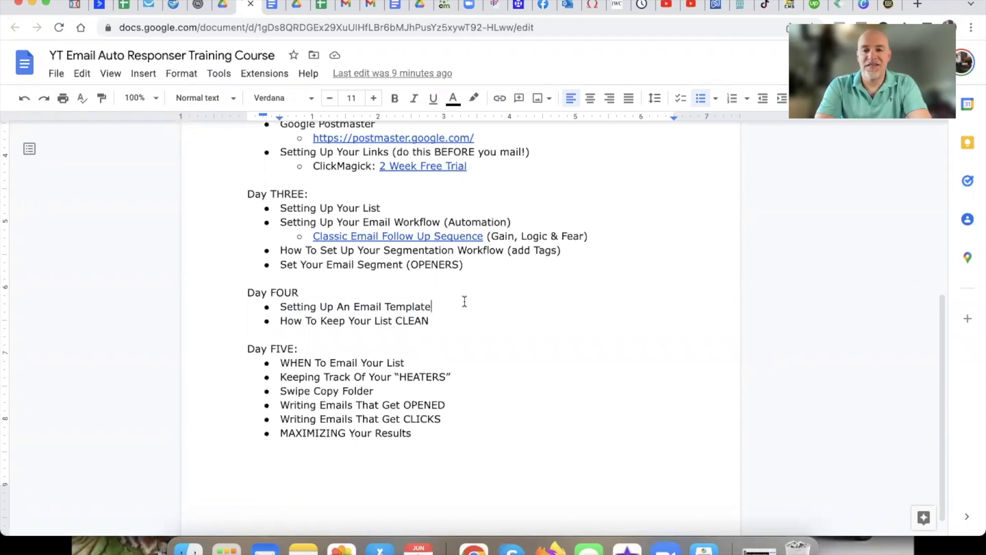
pyautogui.scroll(5, 464, 302)
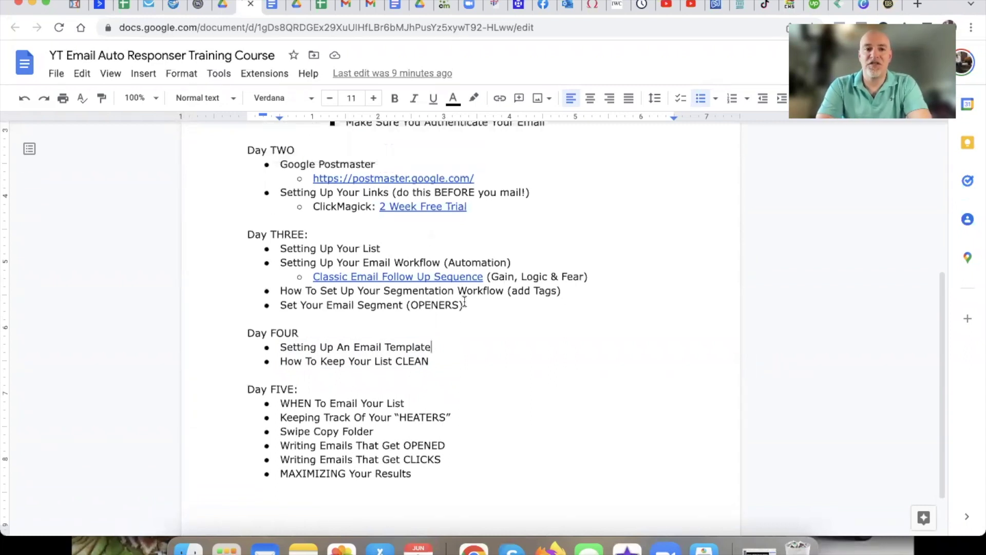
pyautogui.scroll(1, 464, 301)
pyautogui.scroll(-2, 464, 301)
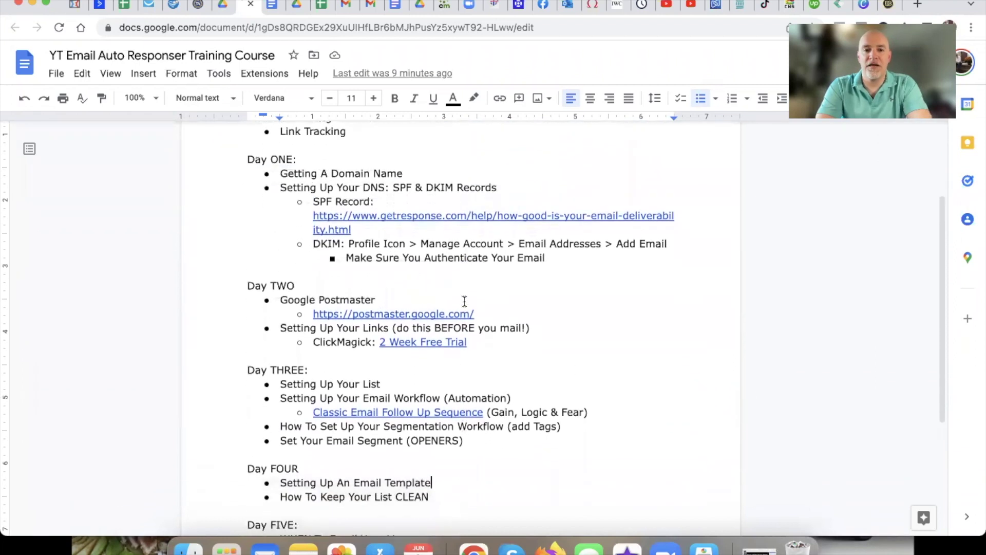
# - Highlight the Setting Up Your Links and Email Template lines, then bring Gmail forward
pyautogui.moveTo(280, 329); pyautogui.dragTo(535, 333)
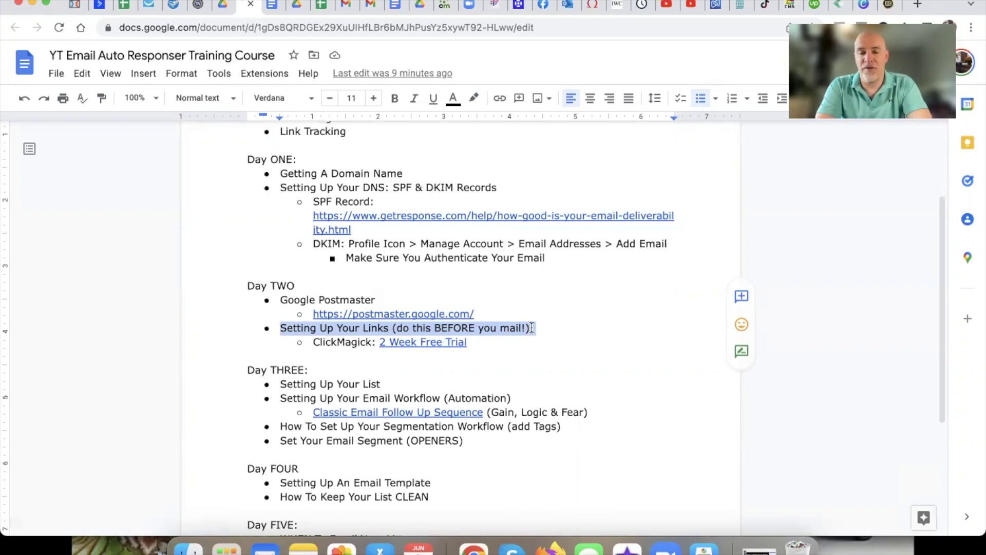
pyautogui.click(532, 327)
pyautogui.scroll(-5, 532, 327)
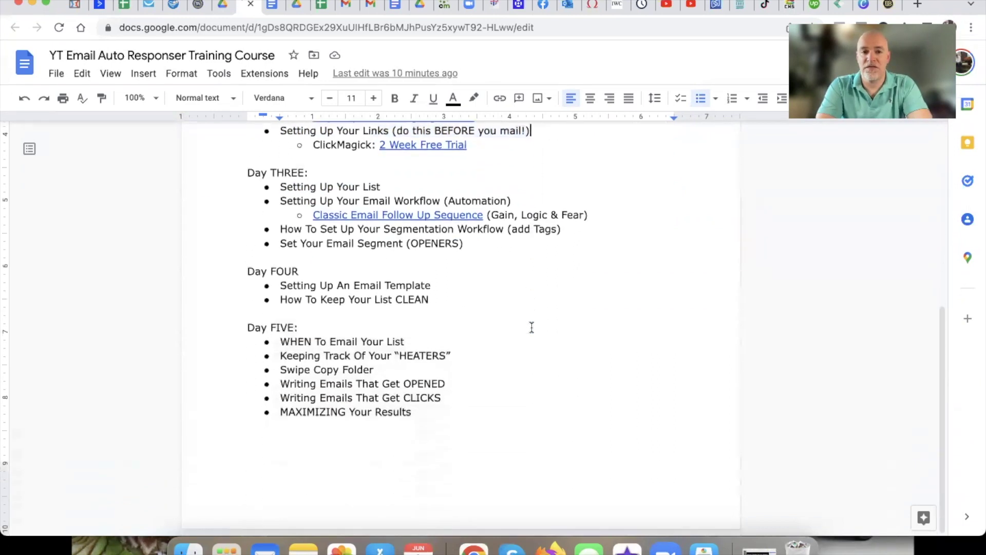
pyautogui.moveTo(280, 285); pyautogui.dragTo(429, 287)
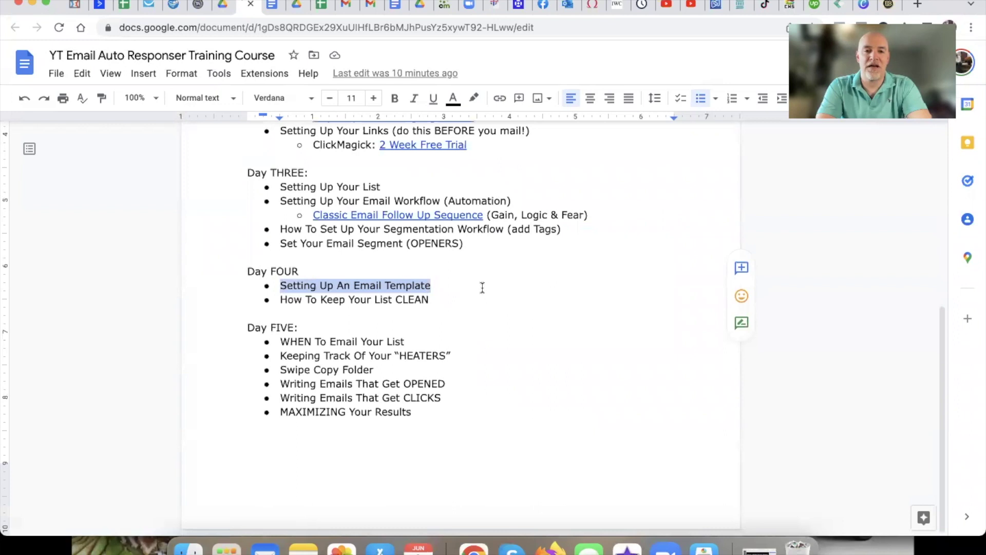
pyautogui.press('super+Tab')
pyautogui.press('super+Tab')
pyautogui.press('super+Tab')
pyautogui.press('super+Tab')
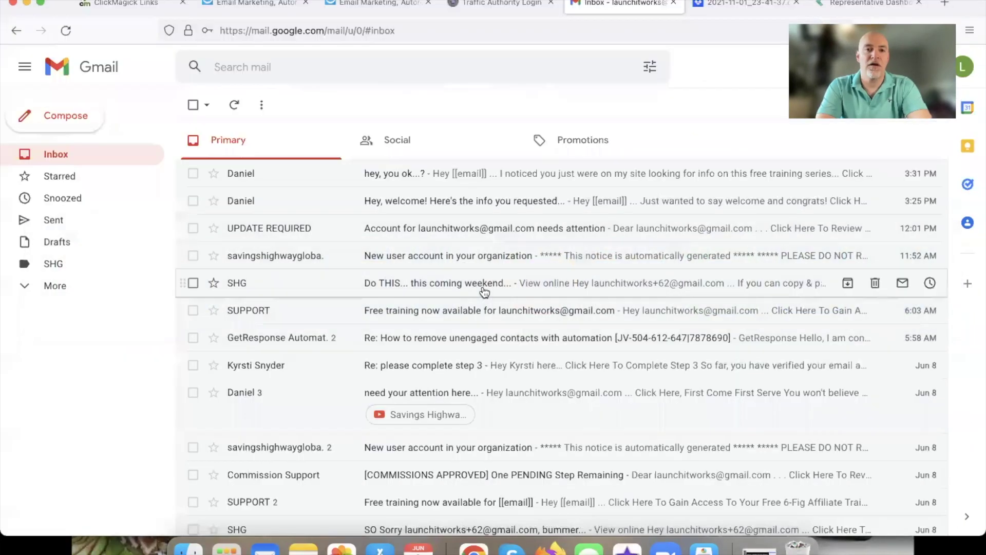
# - Switch from Gmail to the GetResponse Email Marketing newsletters page
pyautogui.click(242, 4)
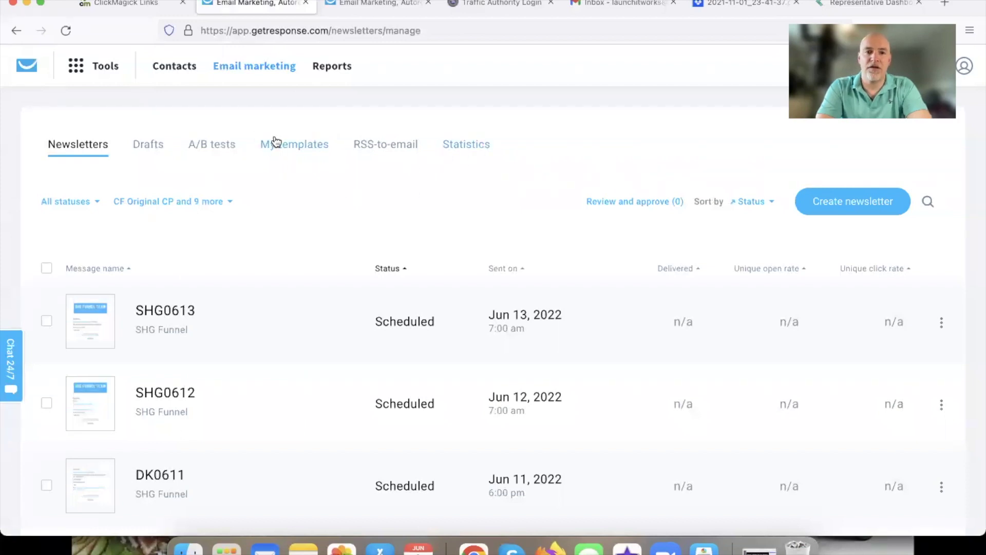
# - Open My templates and preview the SHG template
pyautogui.click(301, 149)
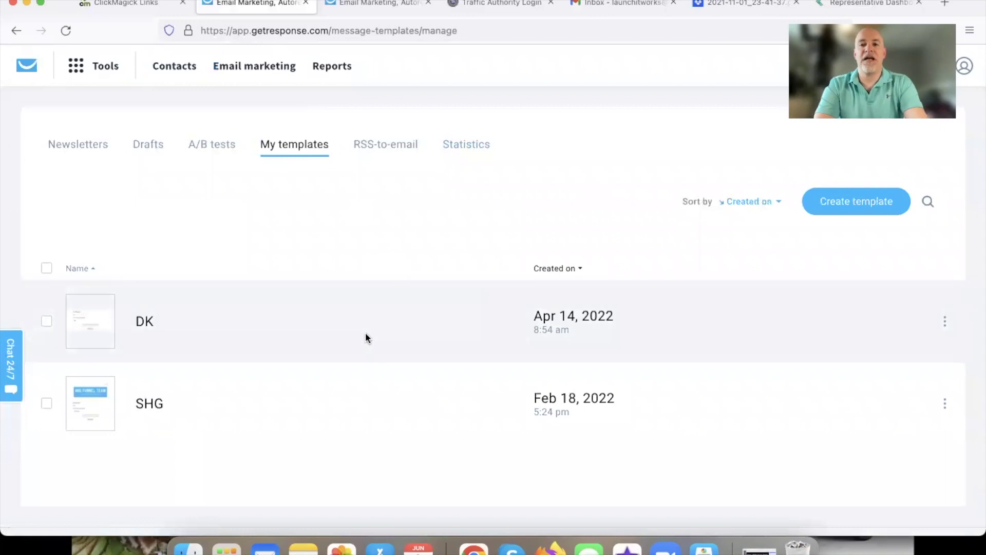
pyautogui.scroll(-1, 365, 331)
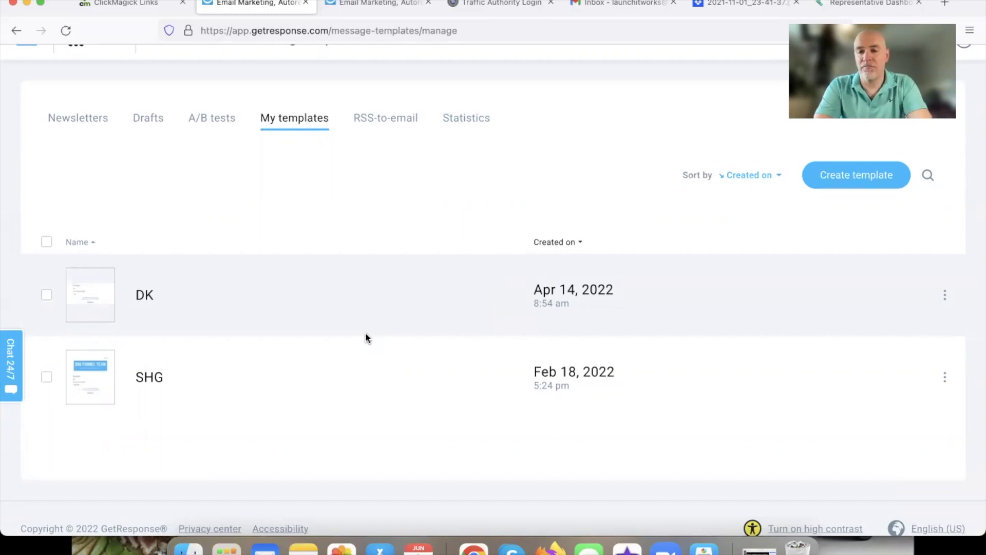
pyautogui.click(94, 378)
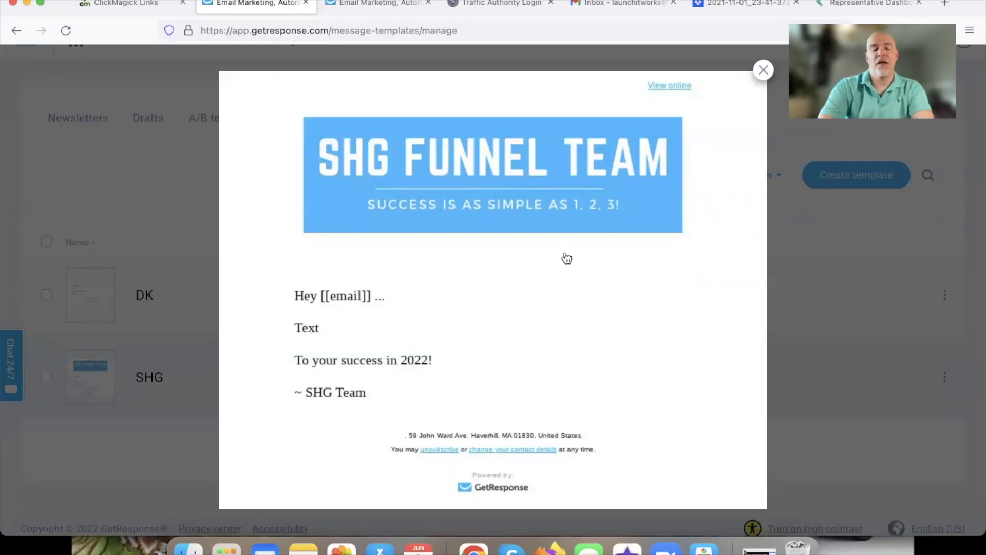
pyautogui.click(763, 70)
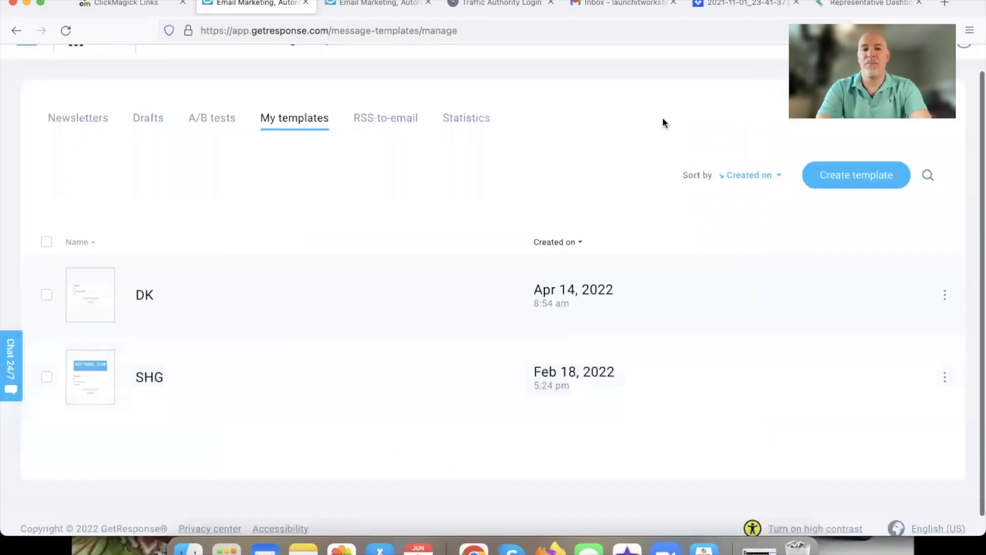
# - Preview the DK template's greeting and footer, then close the preview
pyautogui.click(81, 294)
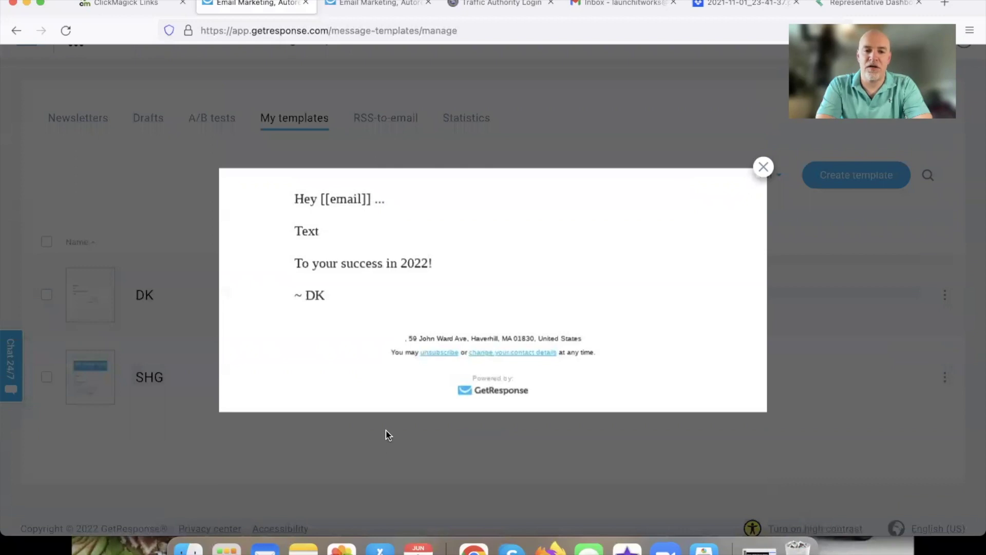
pyautogui.moveTo(537, 321)
pyautogui.mouseDown()
pyautogui.moveTo(373, 321)
pyautogui.moveTo(639, 399)
pyautogui.moveTo(515, 309)
pyautogui.moveTo(501, 311)
pyautogui.mouseUp()
pyautogui.moveTo(719, 188)
pyautogui.mouseDown()
pyautogui.moveTo(646, 281)
pyautogui.moveTo(725, 285)
pyautogui.mouseUp()
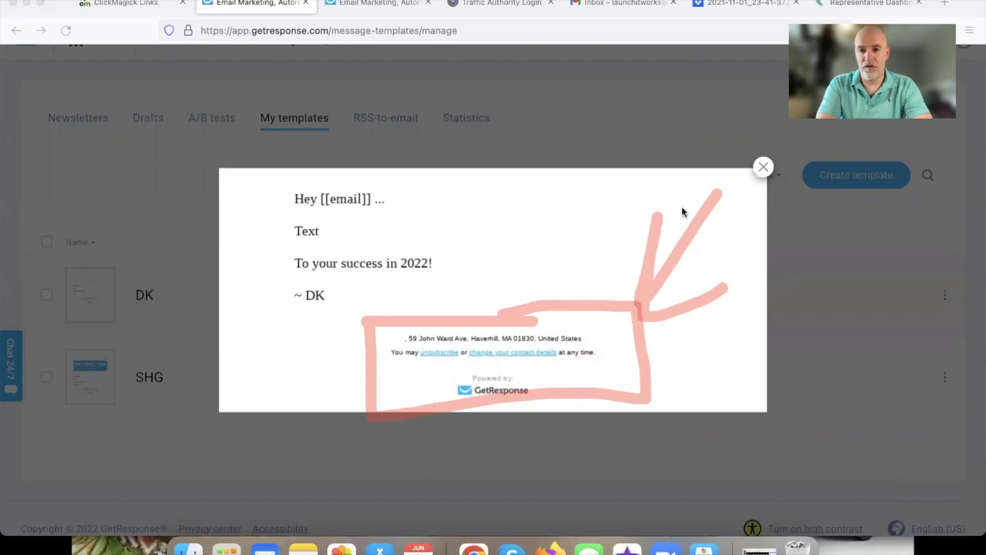
pyautogui.click(762, 171)
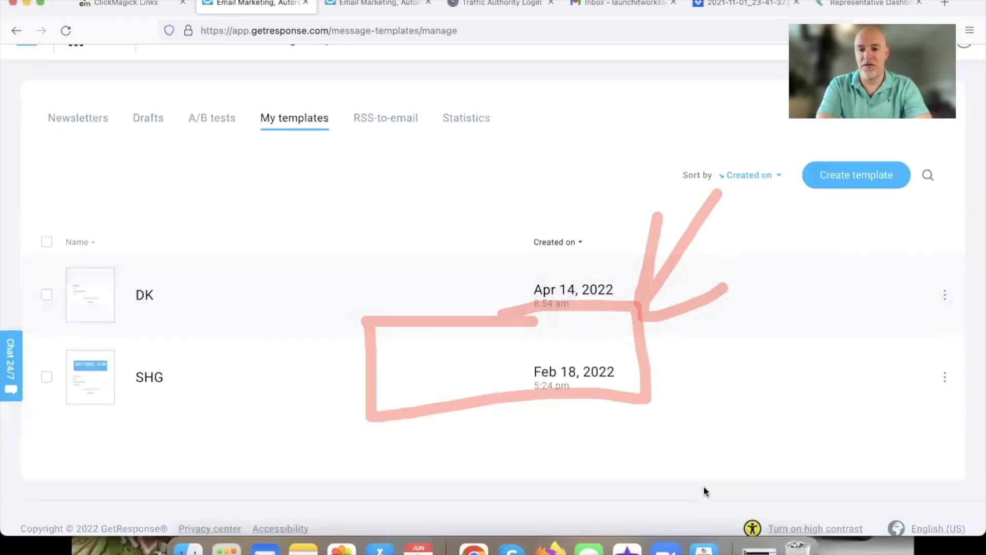
# - Start a new email template named DEMO EMAIL TEMPLATE
pyautogui.click(868, 178)
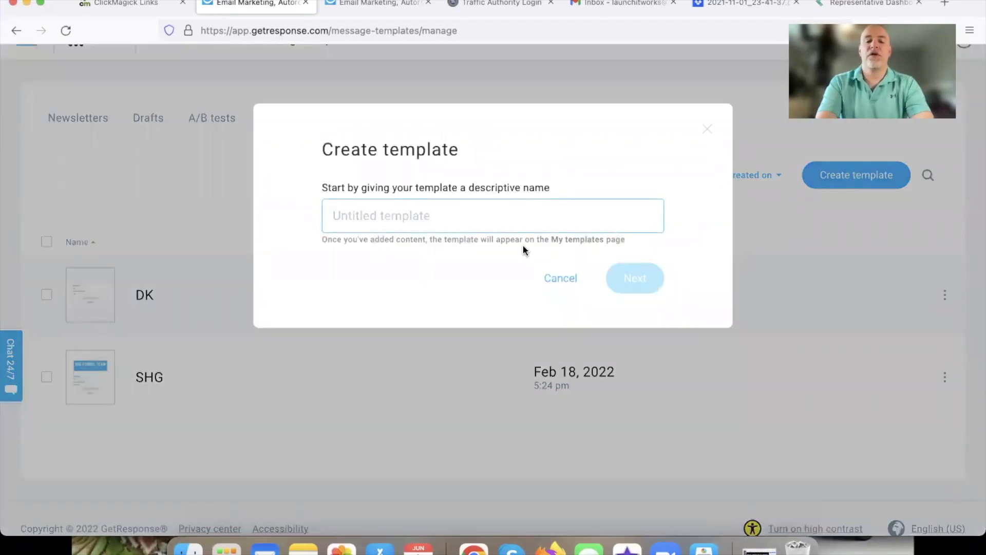
pyautogui.write('DEMO ')
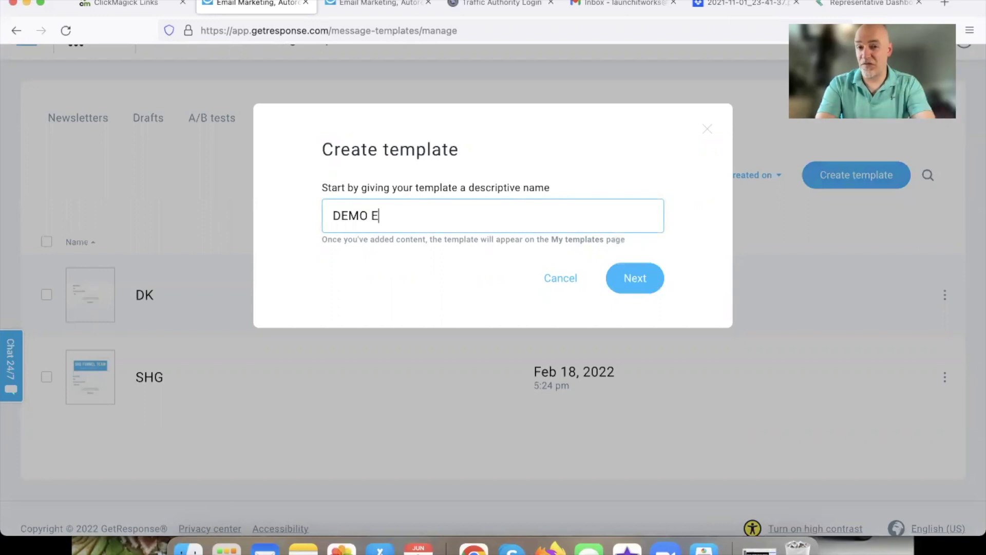
pyautogui.write('EMAIL TEMPLATE')
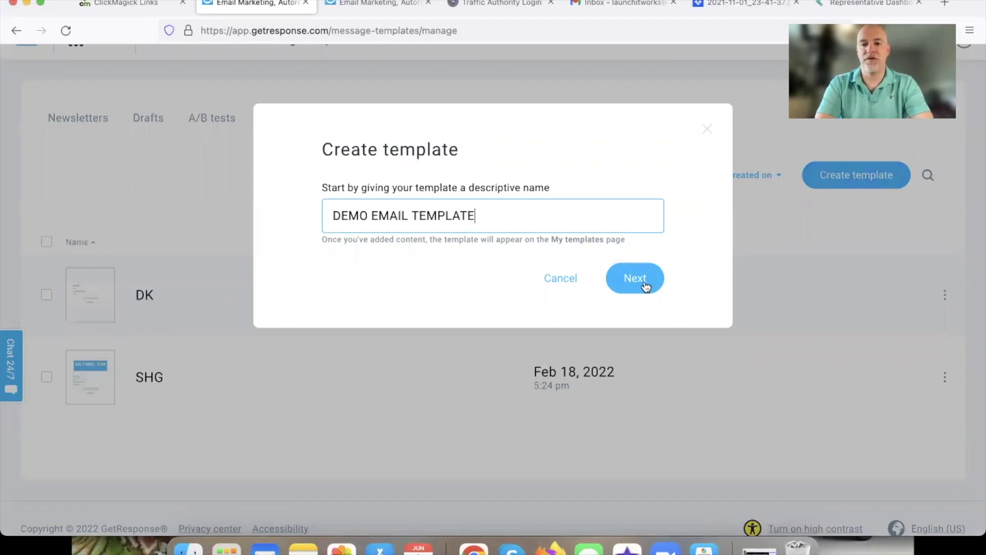
pyautogui.click(635, 278)
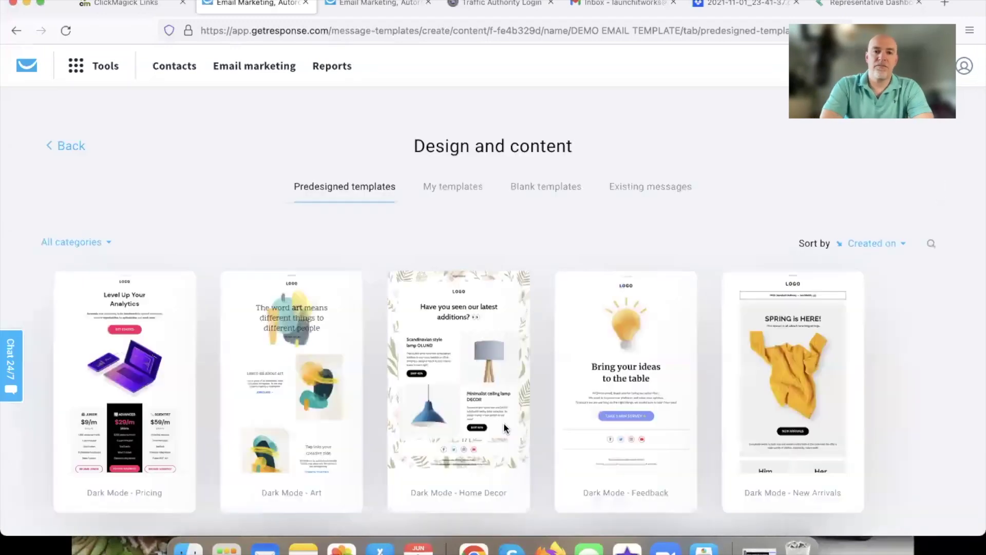
# - Browse the predesigned designs, then view the blank layouts: 1 column, 2 columns, 3 columns, Blank template
pyautogui.scroll(-1, 374, 331)
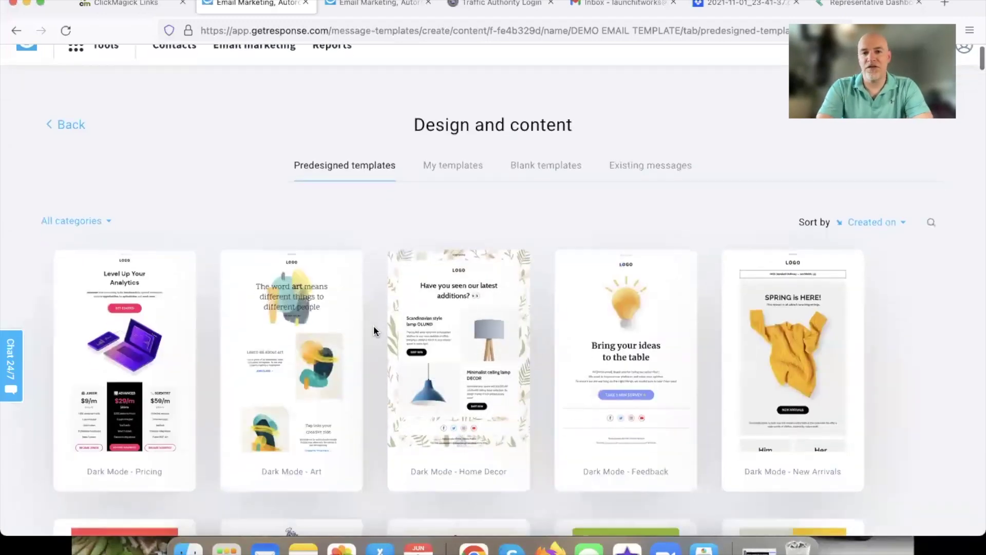
pyautogui.moveTo(467, 297)
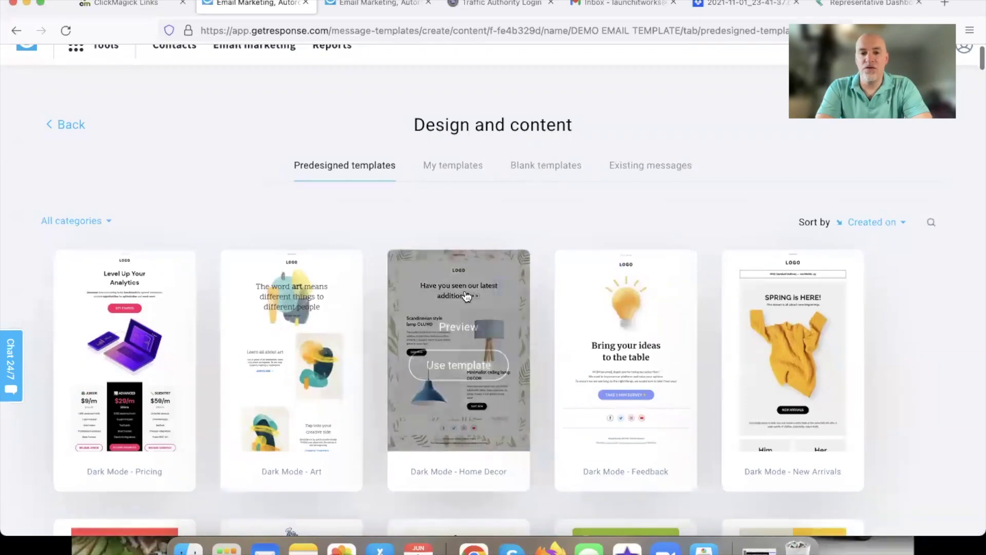
pyautogui.scroll(-15, 466, 296)
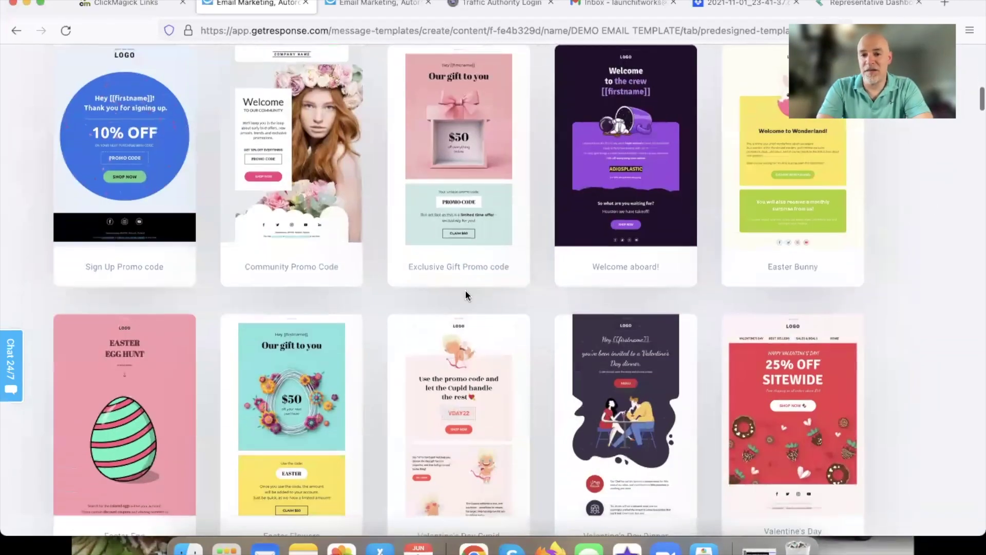
pyautogui.scroll(10, 465, 293)
pyautogui.scroll(2, 465, 296)
pyautogui.scroll(5, 466, 292)
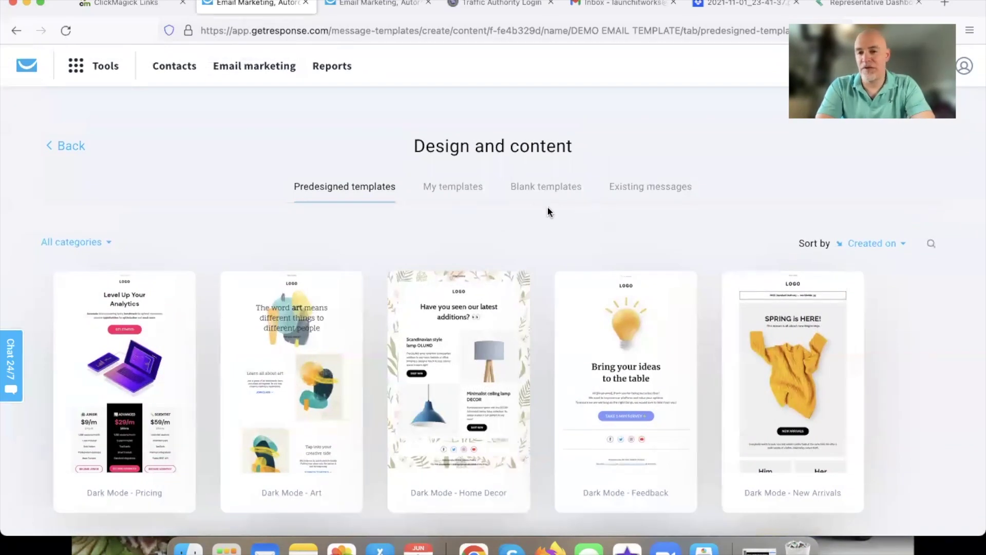
pyautogui.click(540, 191)
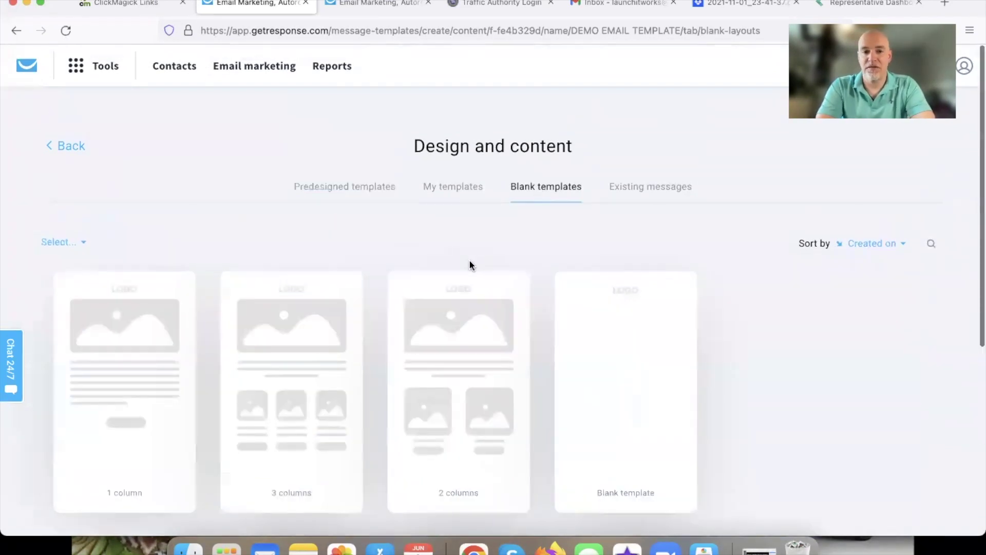
pyautogui.scroll(-3, 372, 356)
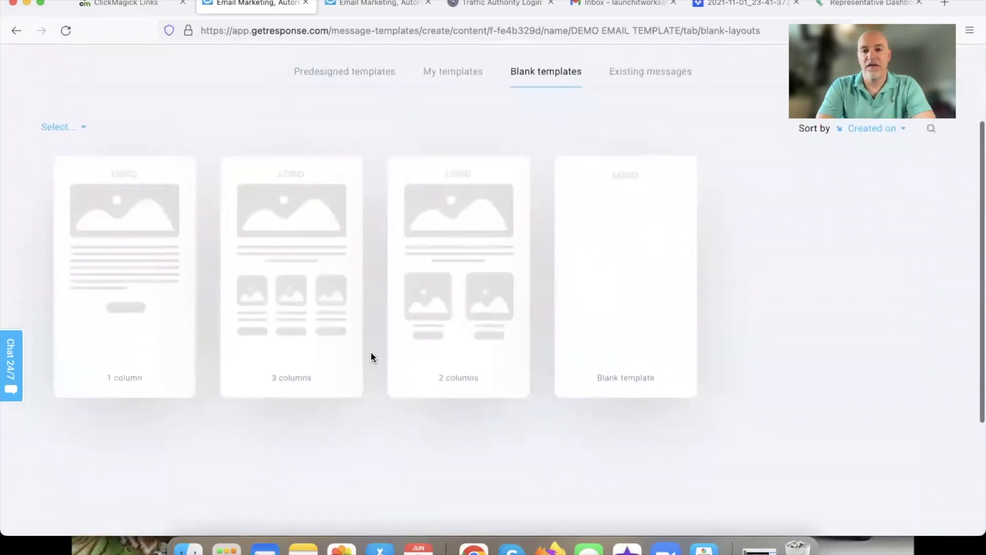
pyautogui.moveTo(471, 335)
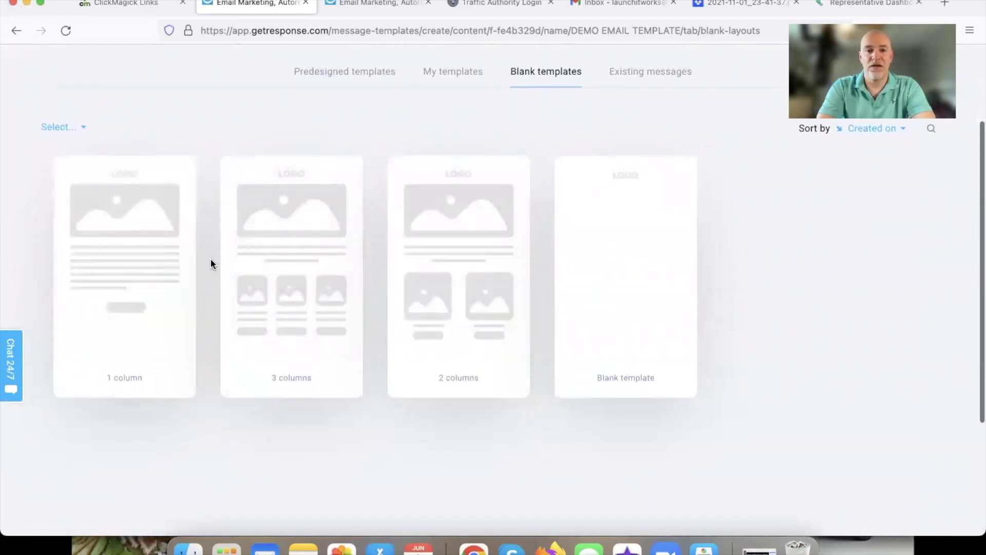
pyautogui.moveTo(123, 223)
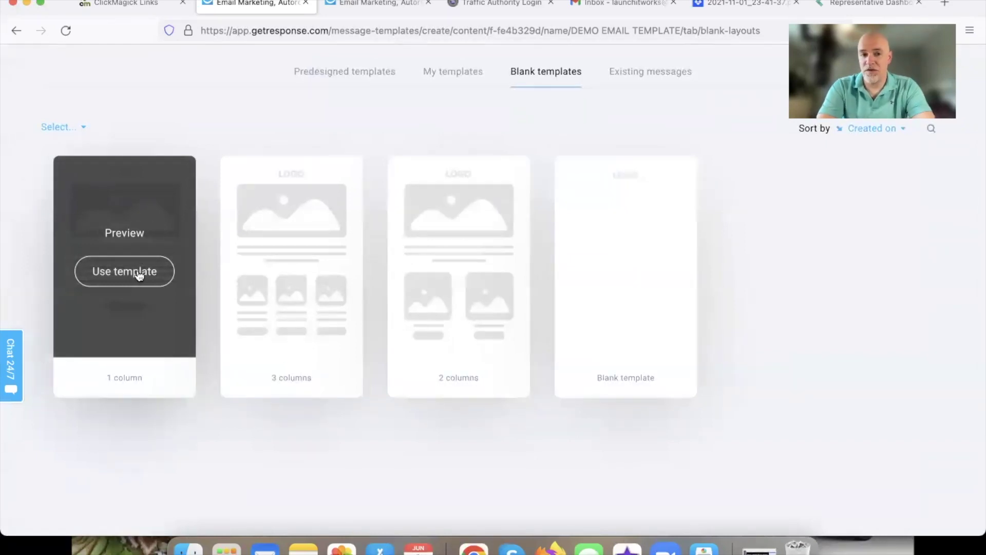
pyautogui.moveTo(566, 263)
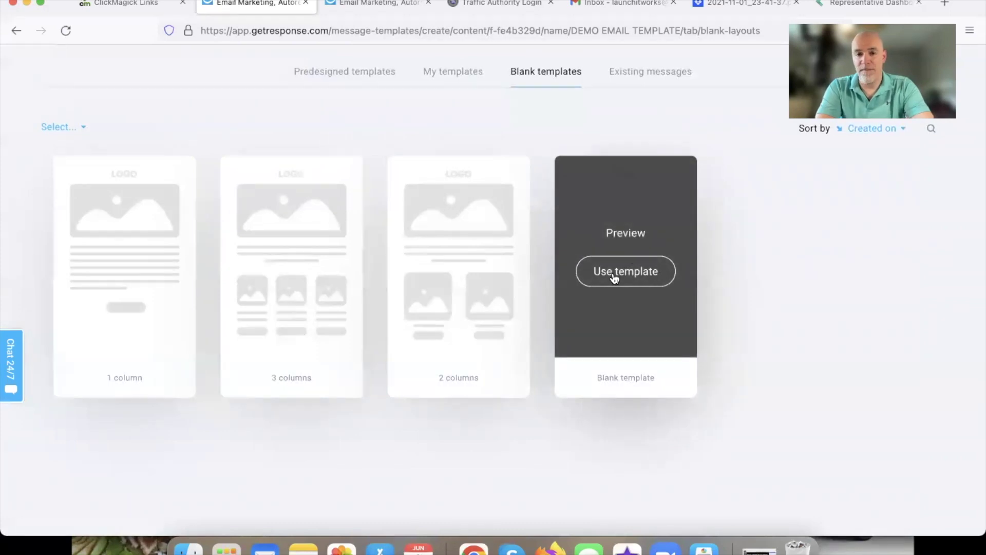
# - Start from the Blank template, adding and then deleting an Image block
pyautogui.click(639, 272)
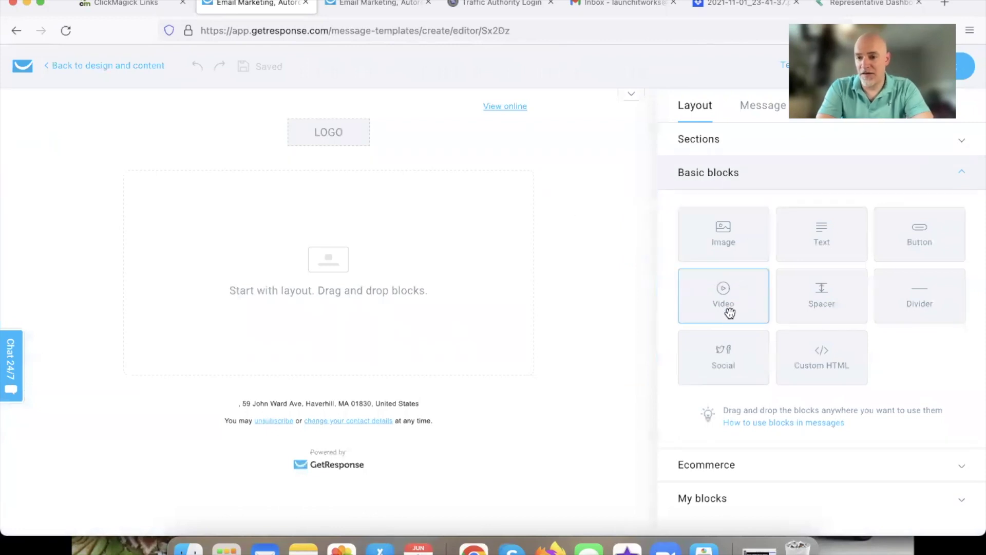
pyautogui.moveTo(709, 241); pyautogui.dragTo(351, 131)
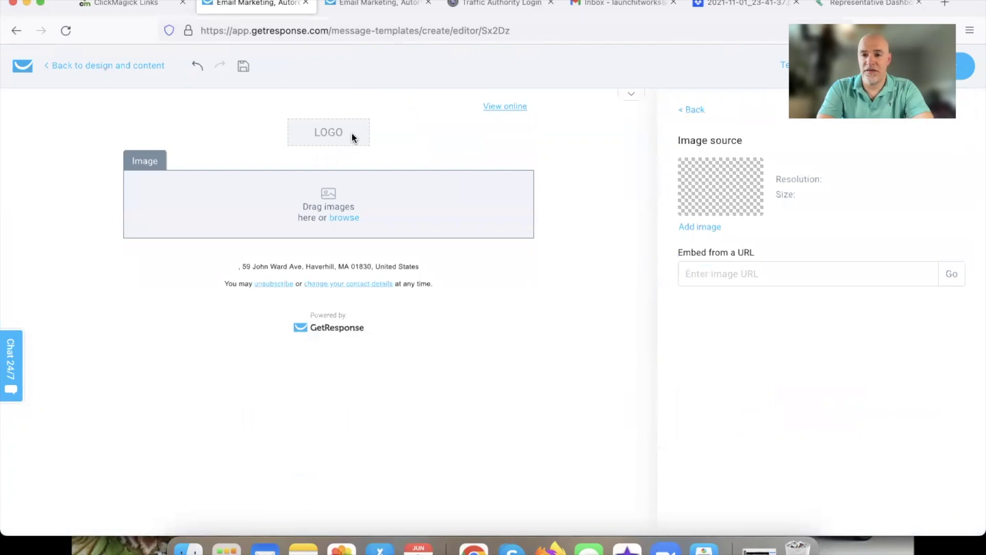
pyautogui.moveTo(651, 201)
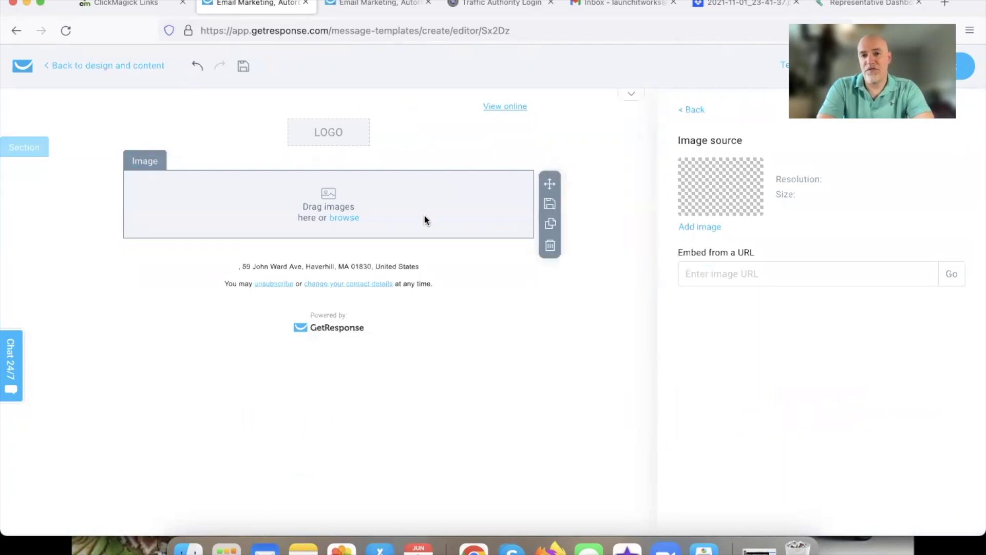
pyautogui.click(640, 235)
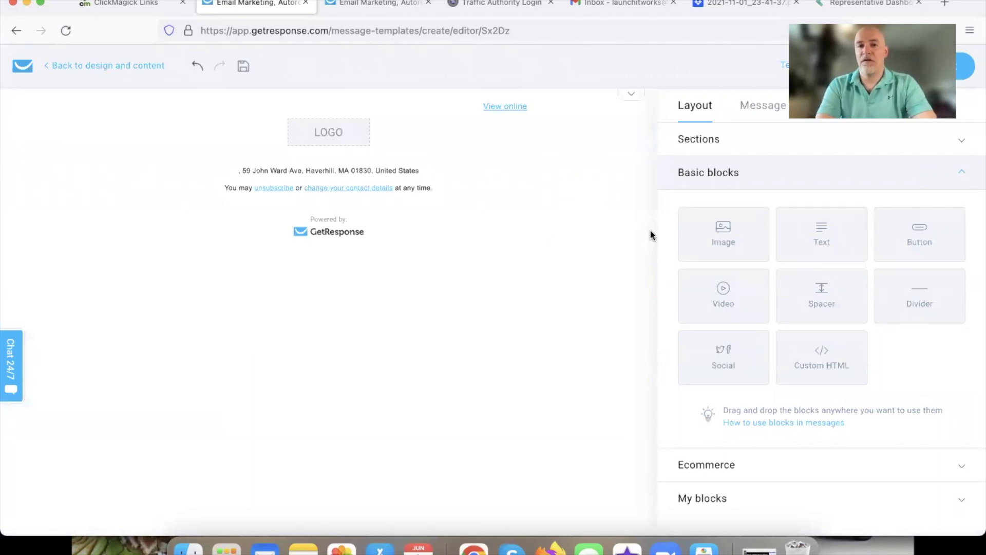
# - Add a Text block below the logo and hide the header's View online link
pyautogui.moveTo(817, 239); pyautogui.dragTo(323, 177)
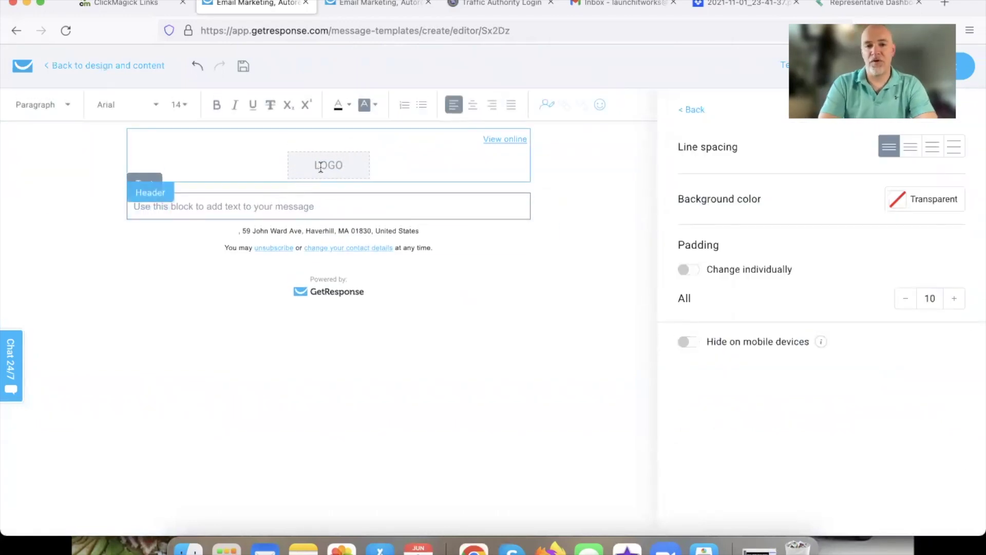
pyautogui.click(428, 149)
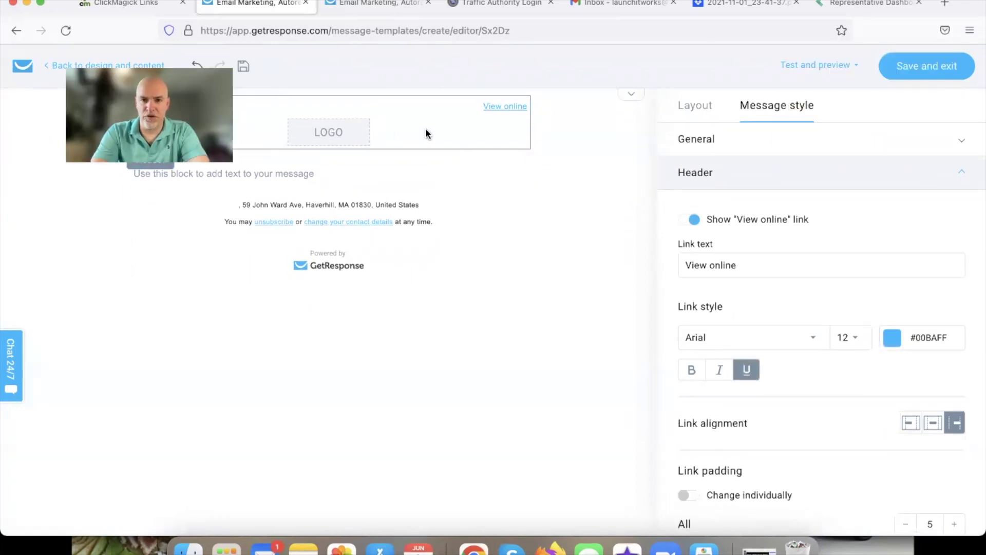
pyautogui.click(695, 221)
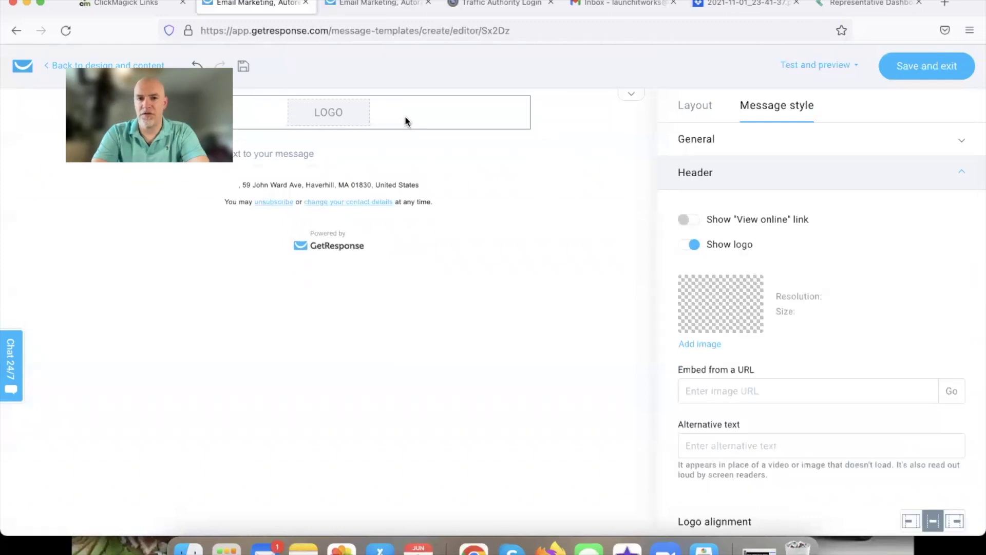
# - Hide the header logo and select the text block, clearing a test word
pyautogui.click(695, 245)
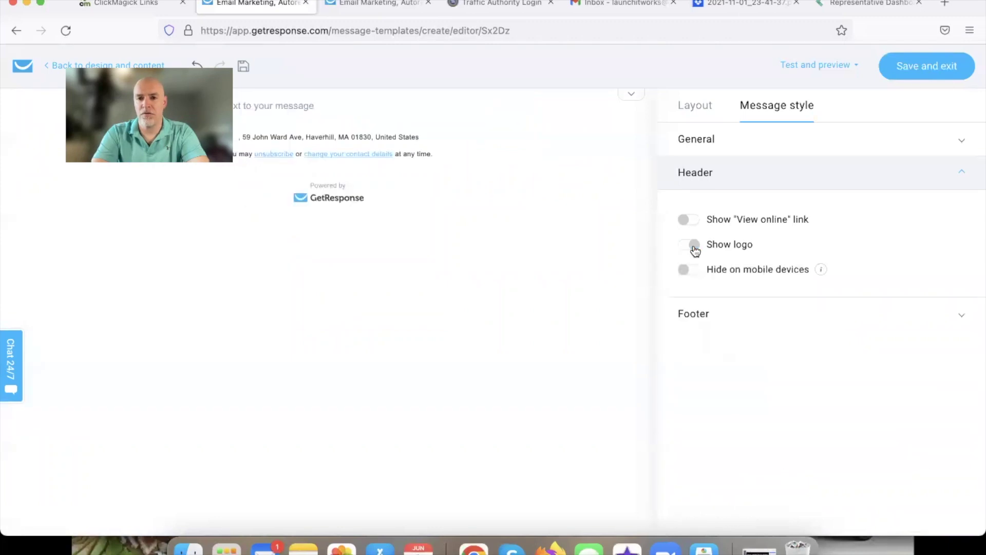
pyautogui.click(306, 106)
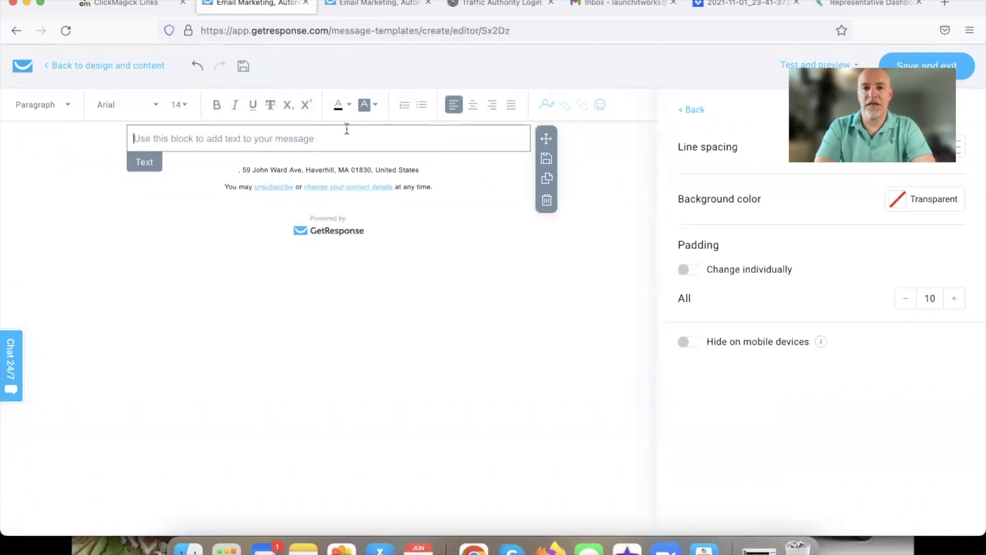
pyautogui.click(691, 109)
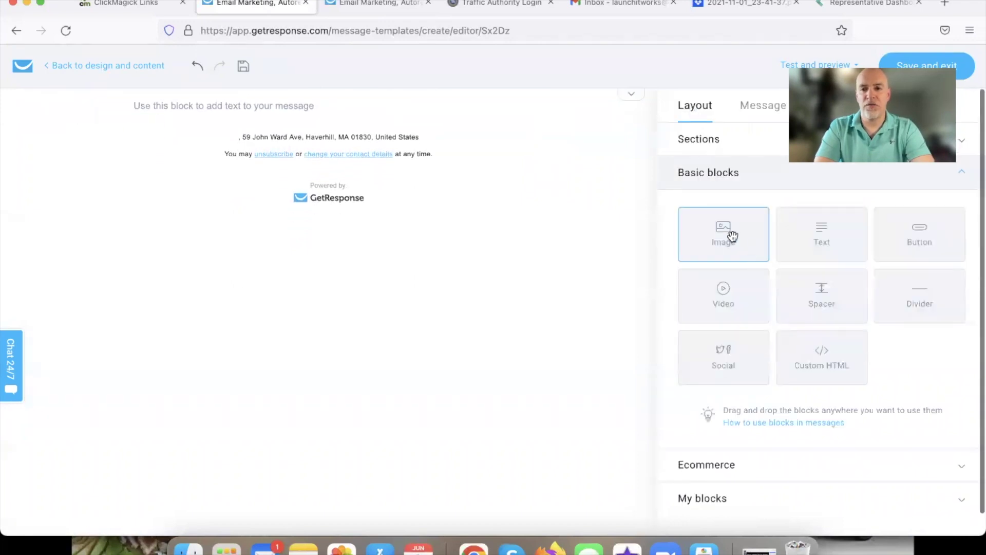
pyautogui.moveTo(727, 244); pyautogui.dragTo(689, 237)
pyautogui.click(308, 109)
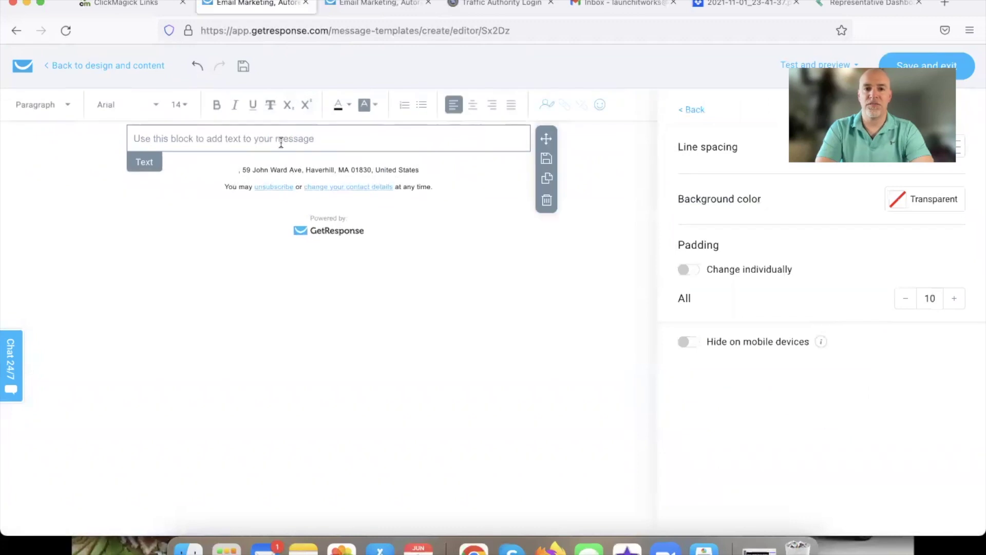
pyautogui.write('Hey')
pyautogui.press('super+a')
pyautogui.press('BackSpace')
# - Set the text block's font to Verdana at size 20
pyautogui.click(179, 104)
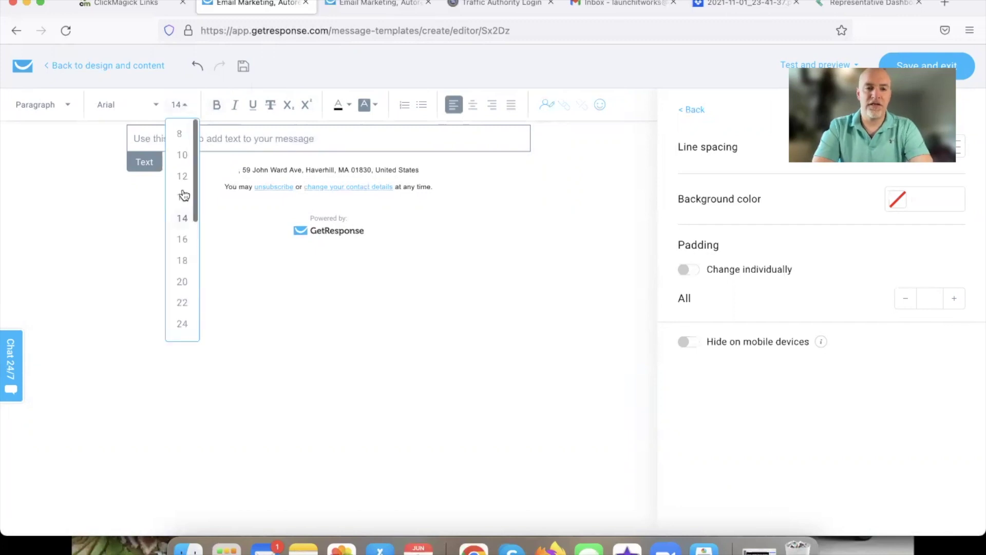
pyautogui.click(179, 280)
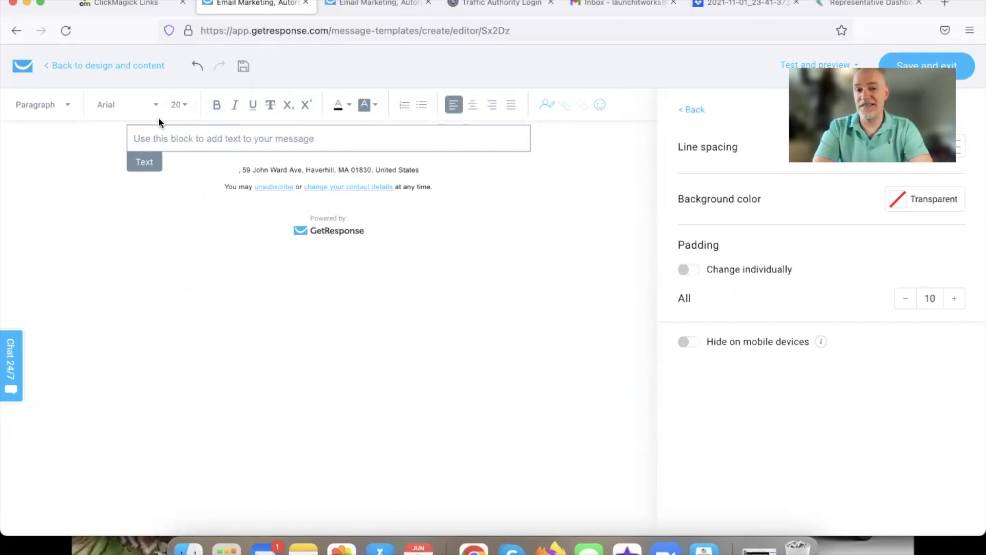
pyautogui.click(153, 105)
pyautogui.scroll(-2, 142, 272)
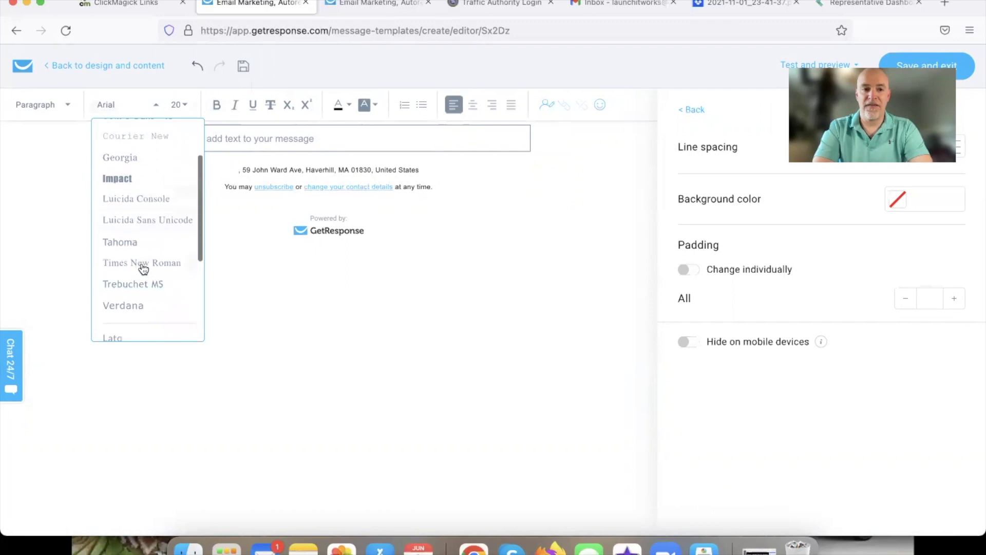
pyautogui.click(139, 305)
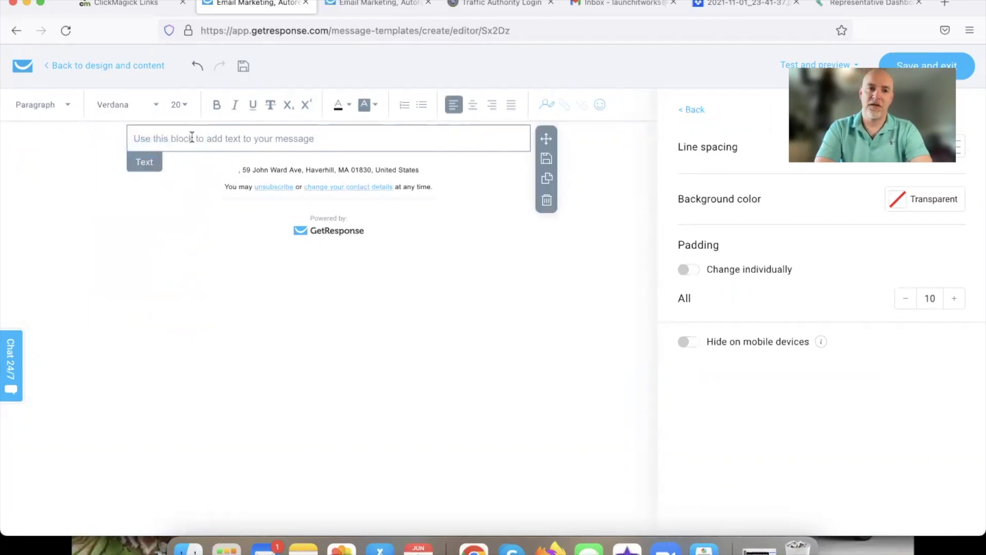
# - Type a 'Hey' greeting with the sender's name, then a TEXT HERE placeholder line
pyautogui.write('He')
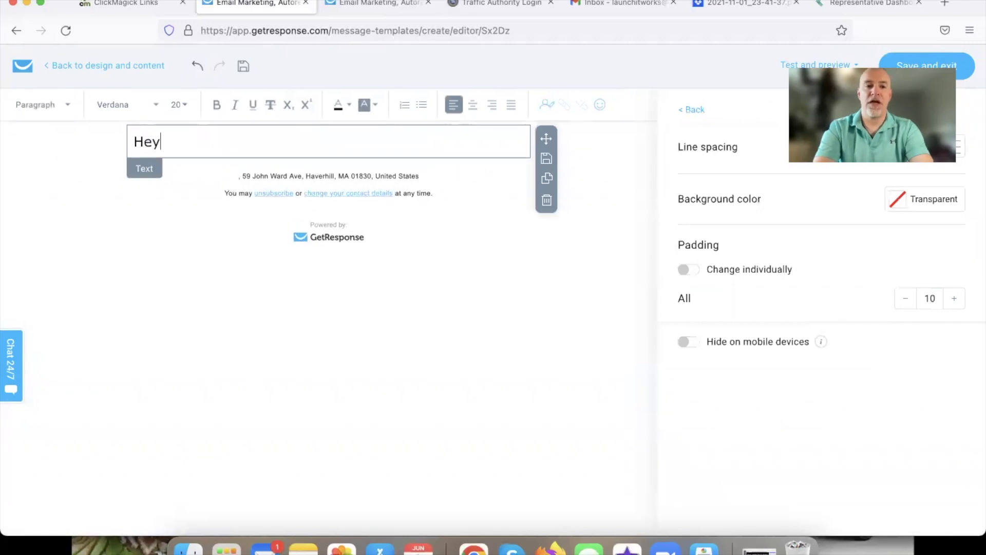
pyautogui.write('y')
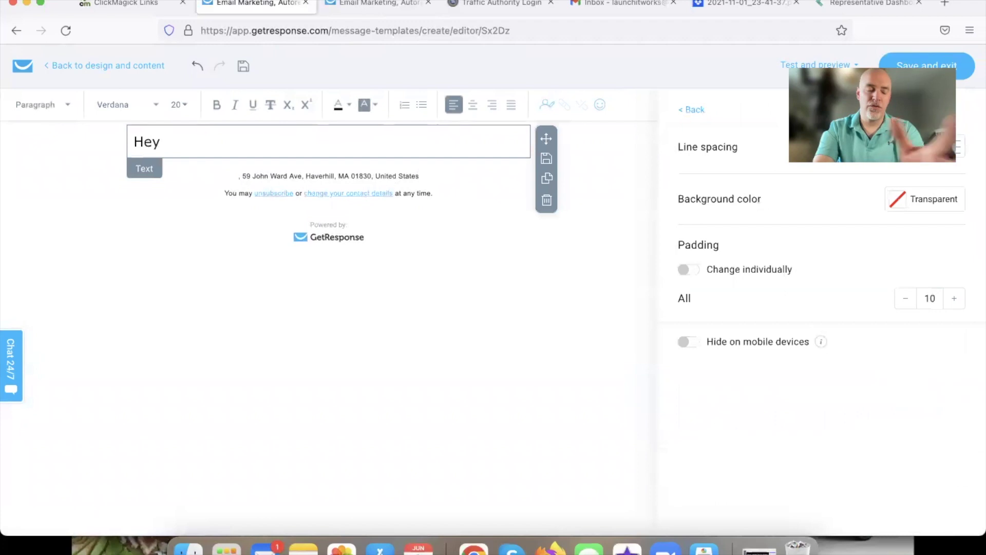
pyautogui.write('Daniel here...')
pyautogui.press('Return')
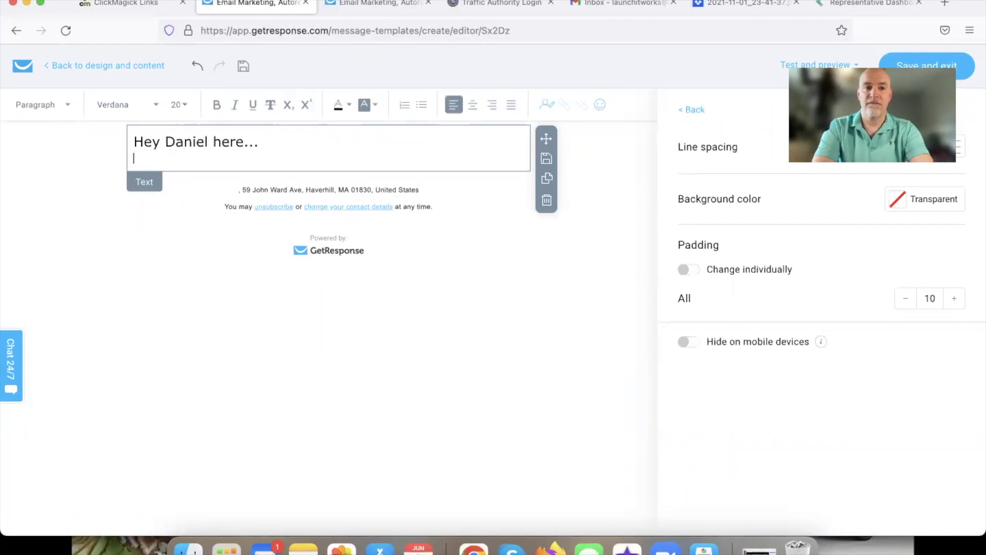
pyautogui.press('Return')
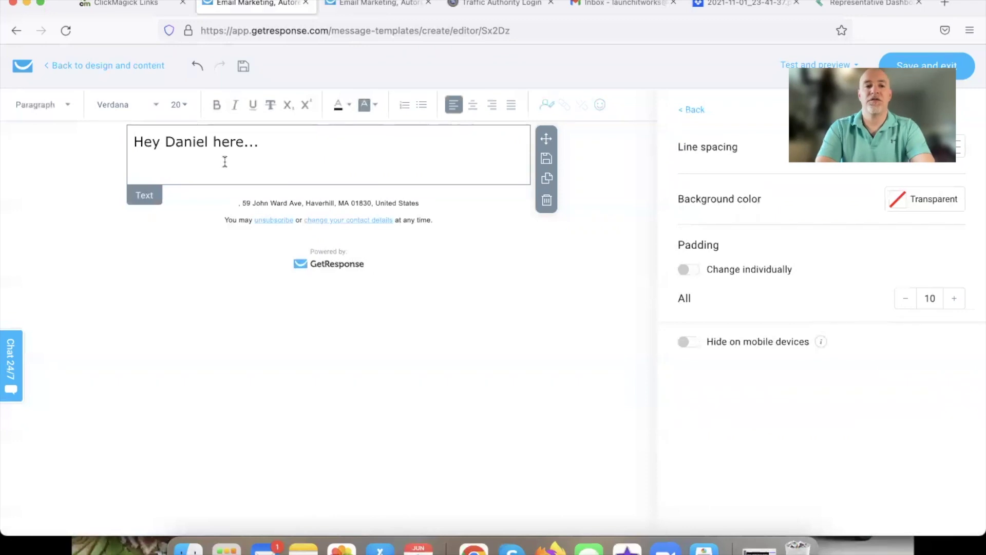
pyautogui.write('TEXT HERE')
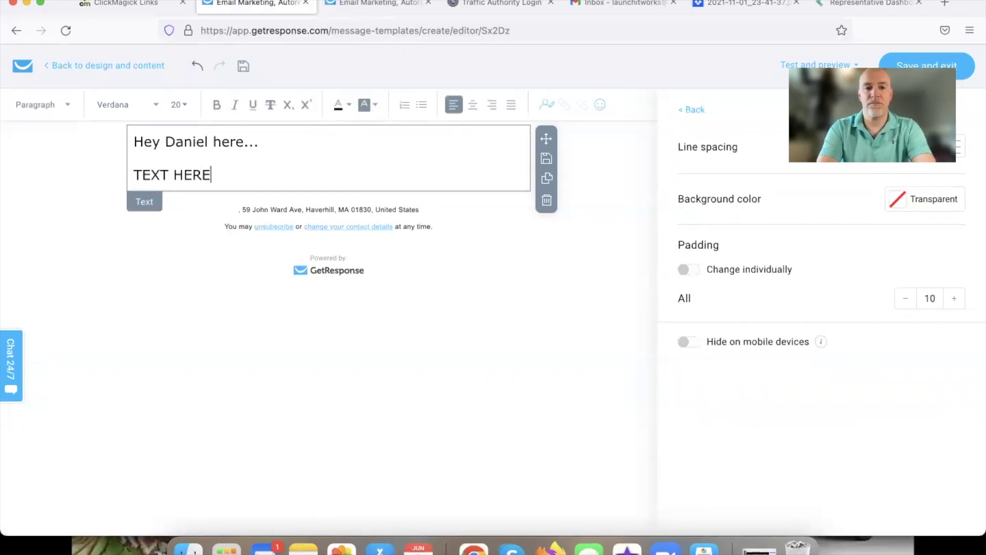
pyautogui.press('Return')
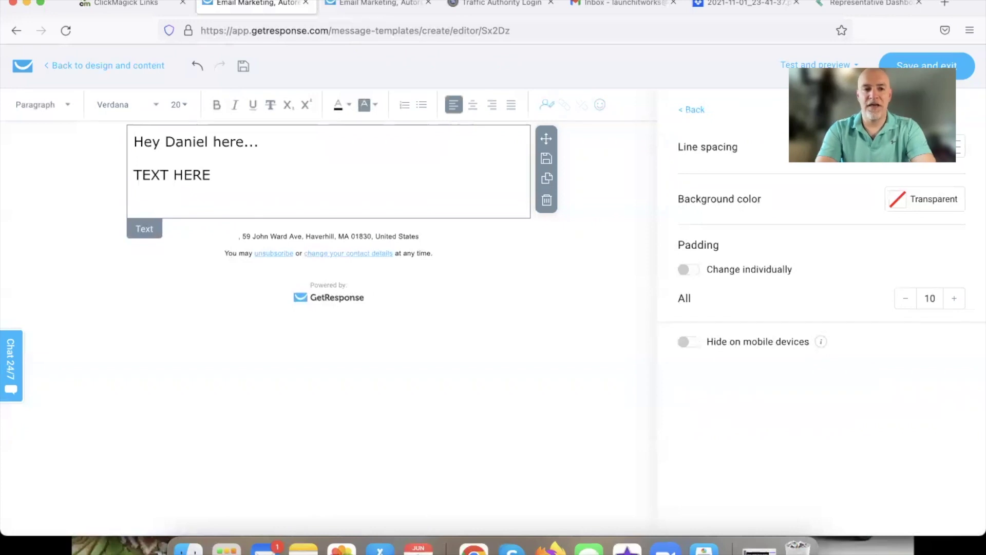
# - Add the sign-off 'To Your MASSIVE Success!!' followed by the signature initials
pyautogui.write('To Your MASSIVE Suy')
pyautogui.press('BackSpace')
pyautogui.write('ccess!!')
pyautogui.press('Return')
pyautogui.write('! D')
pyautogui.press('BackSpace')
pyautogui.press('BackSpace')
pyautogui.press('BackSpace')
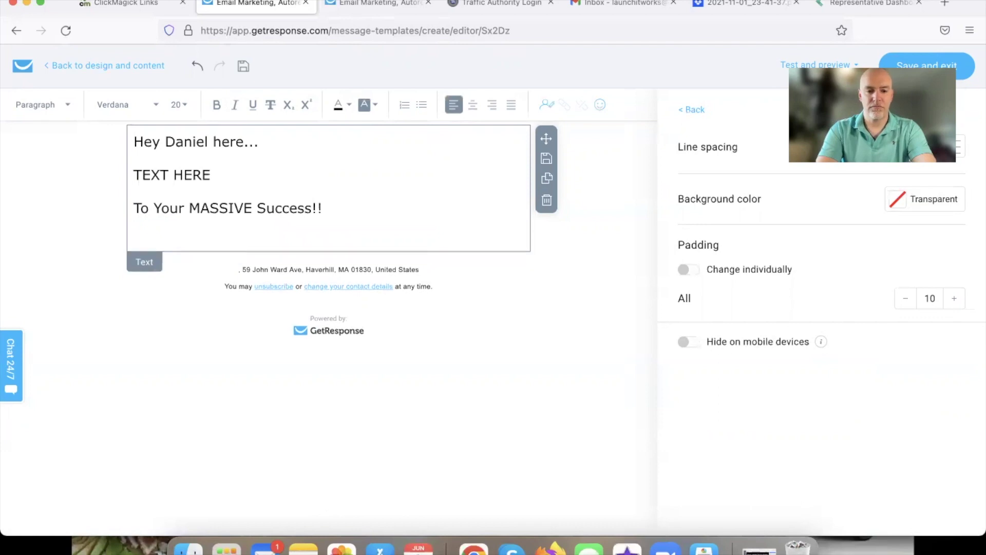
pyautogui.write('~ DK')
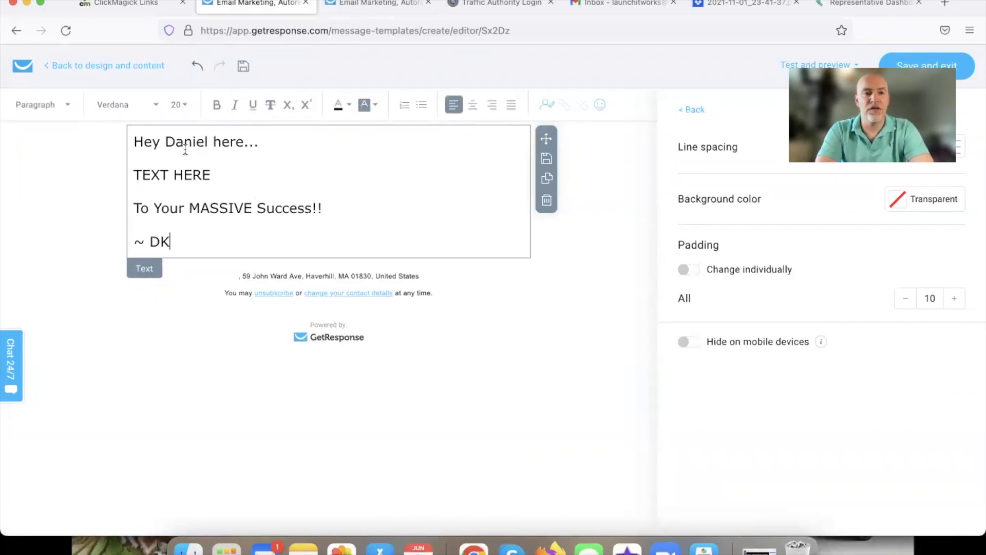
# - Replace the name after Hey with a merge field, trying email then firstname
pyautogui.moveTo(166, 145); pyautogui.dragTo(243, 143)
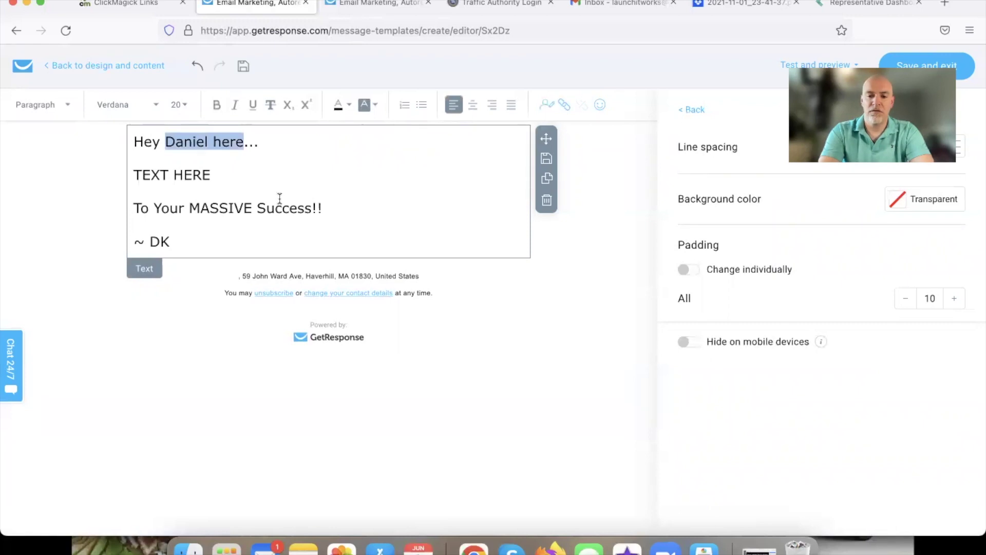
pyautogui.write('[[')
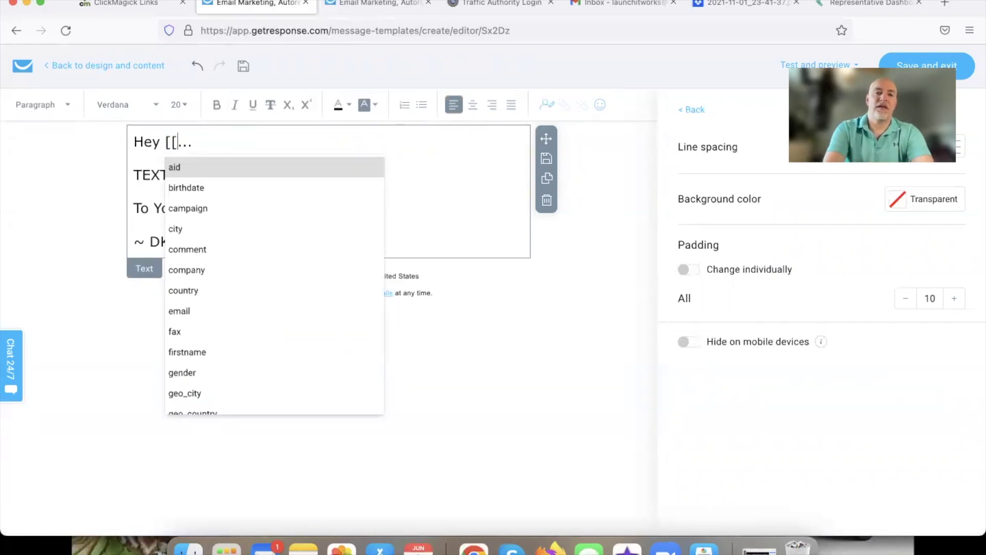
pyautogui.scroll(-2, 254, 298)
pyautogui.click(194, 248)
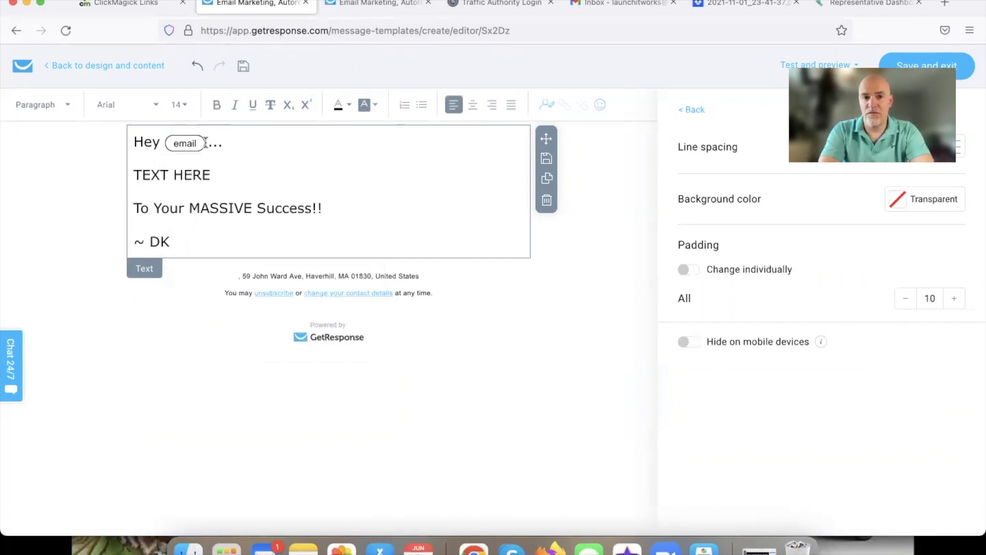
pyautogui.press('BackSpace')
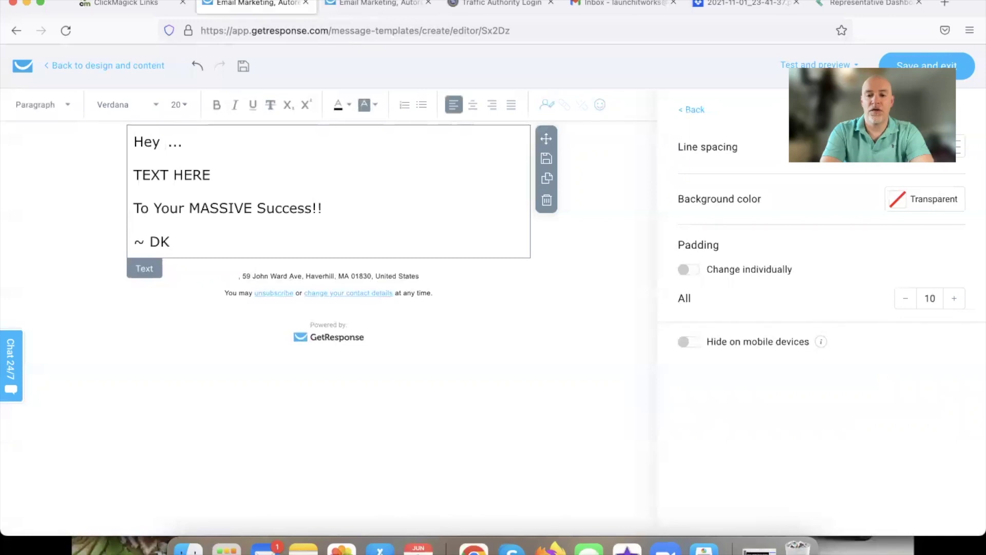
pyautogui.write('[[')
pyautogui.scroll(-3, 251, 285)
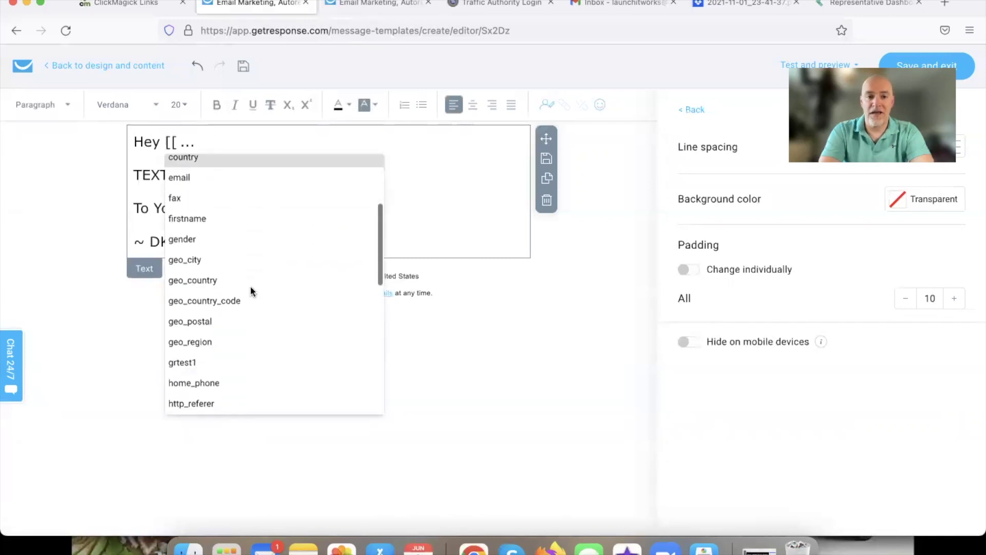
pyautogui.click(198, 219)
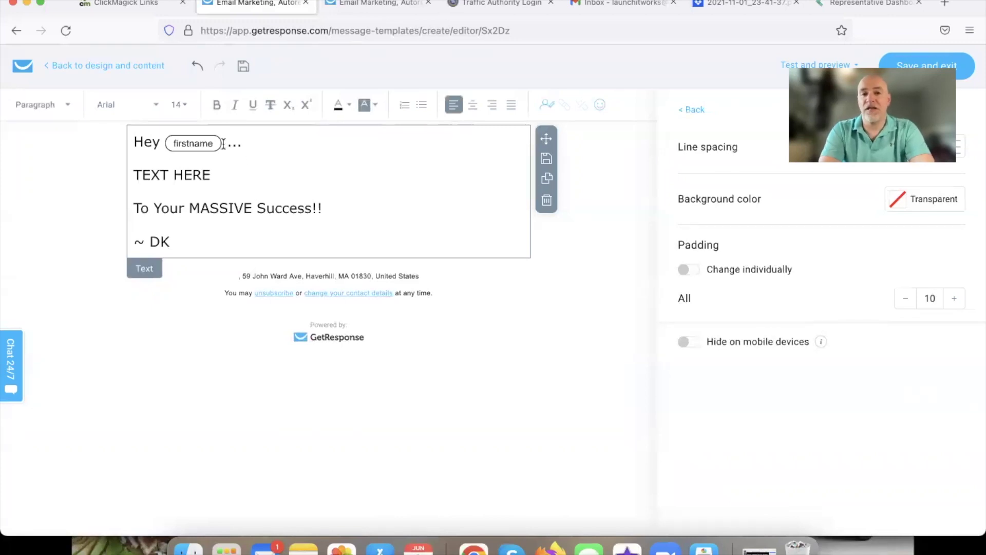
# - Restore the deleted text block and insert the email merge field after Hey
pyautogui.press('super+z')
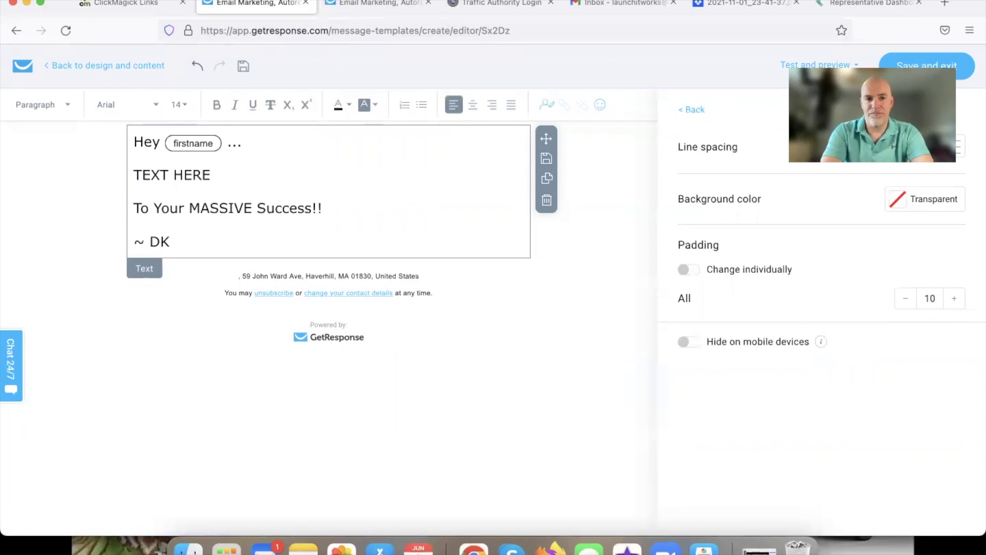
pyautogui.click(196, 75)
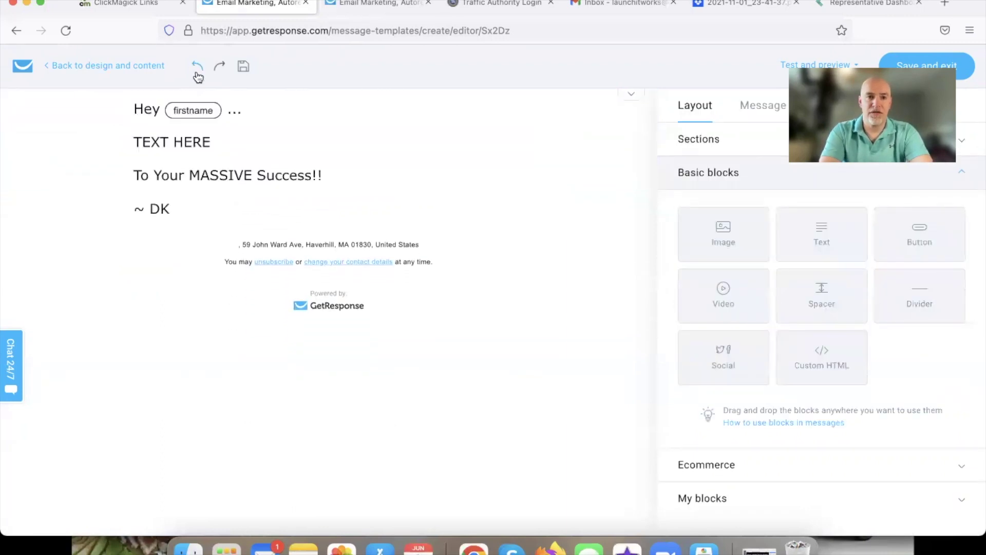
pyautogui.click(216, 114)
pyautogui.press('BackSpace')
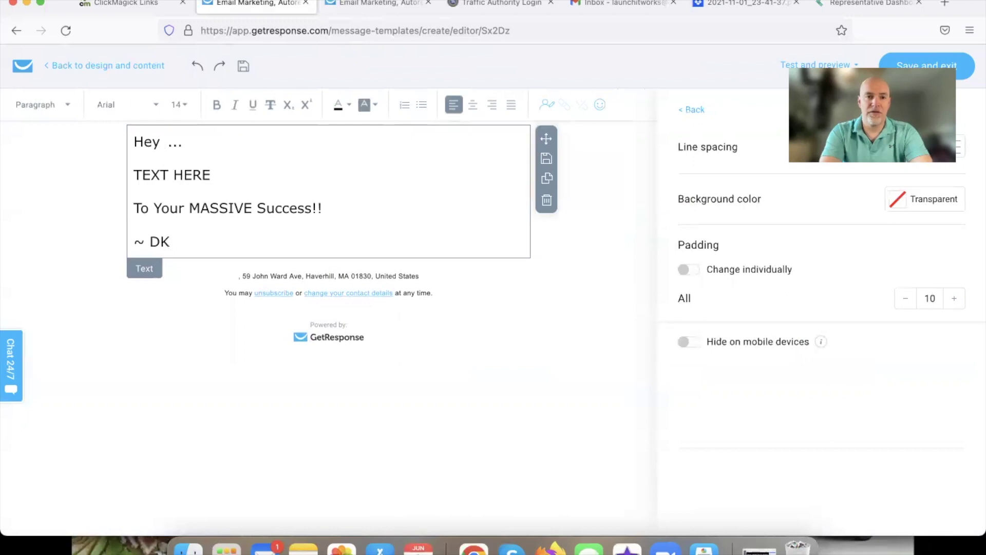
pyautogui.write('[[')
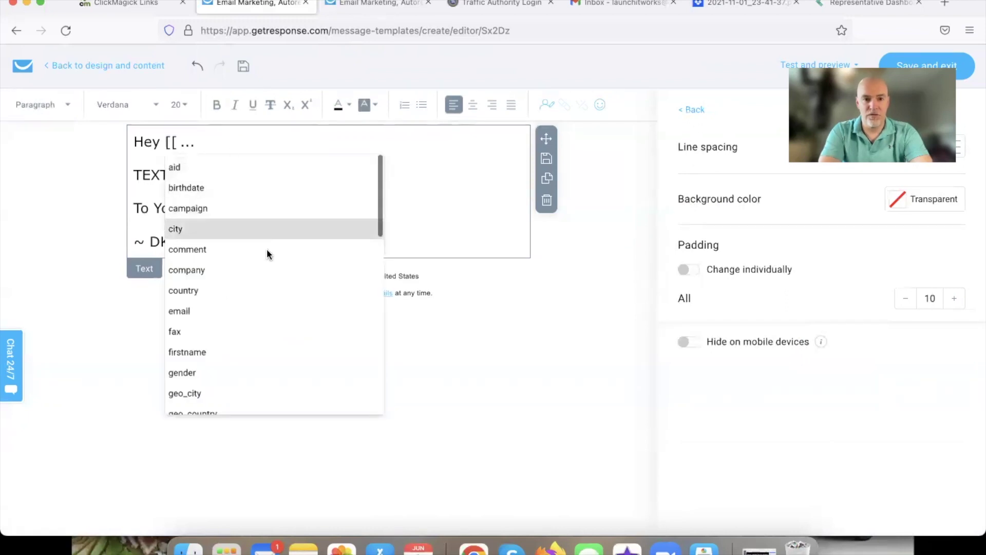
pyautogui.scroll(-3, 267, 285)
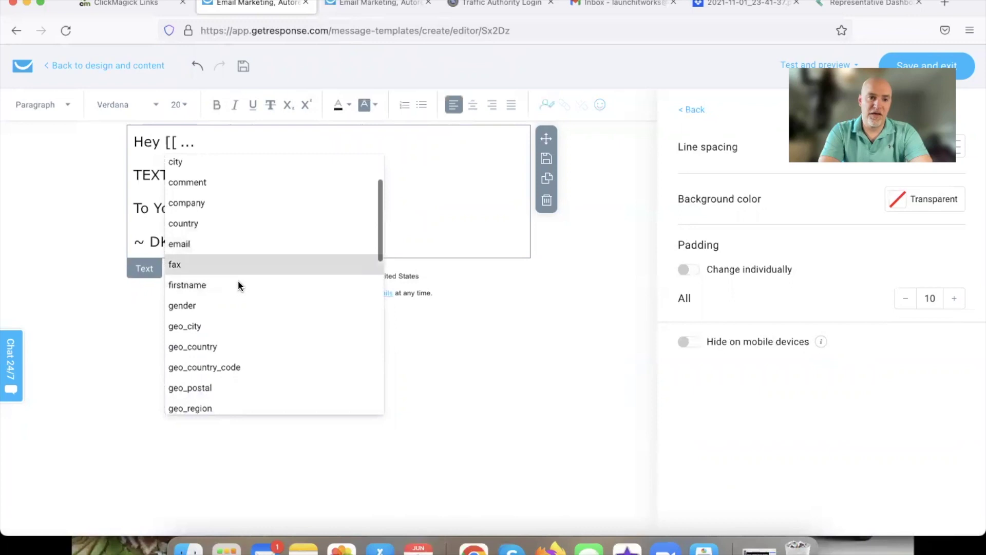
pyautogui.scroll(-2, 239, 285)
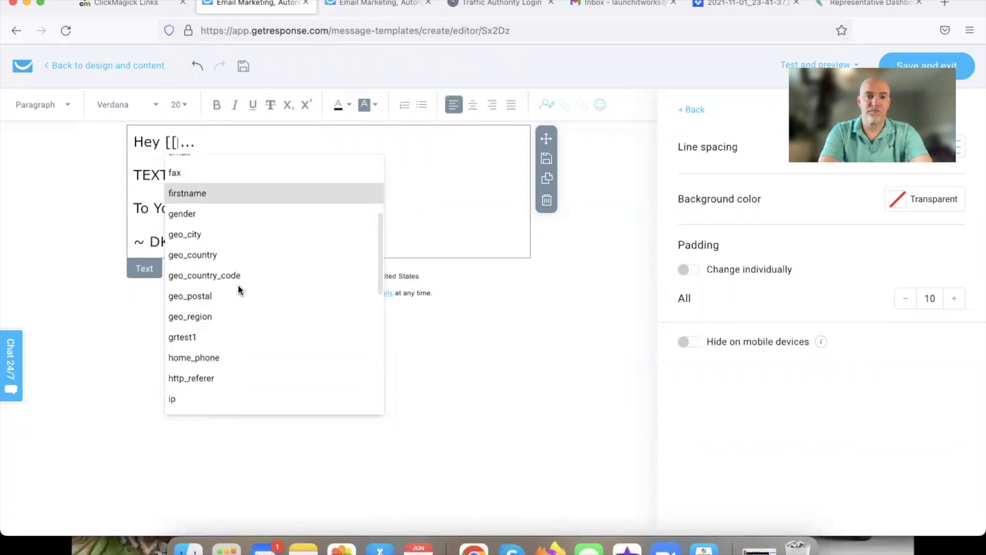
pyautogui.scroll(-2, 237, 312)
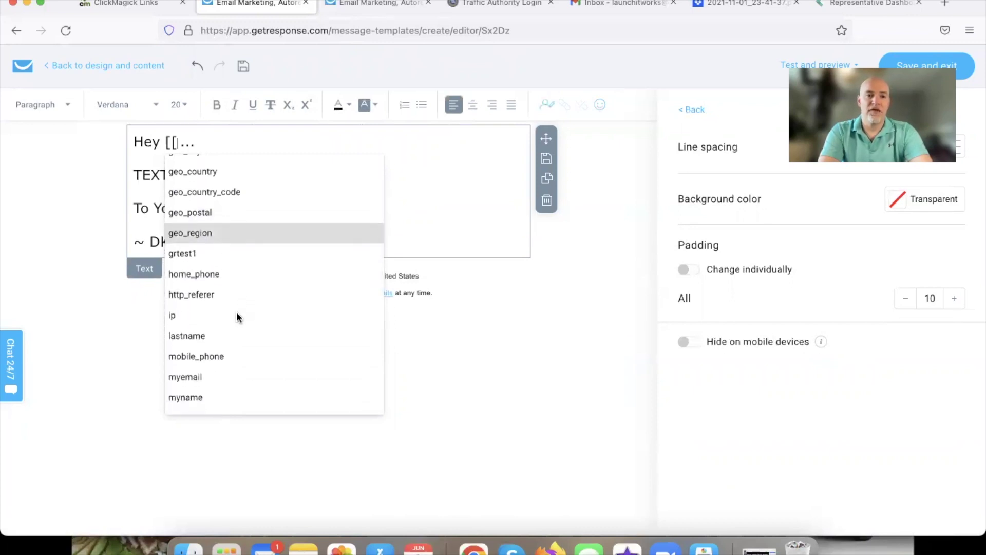
pyautogui.scroll(6, 236, 311)
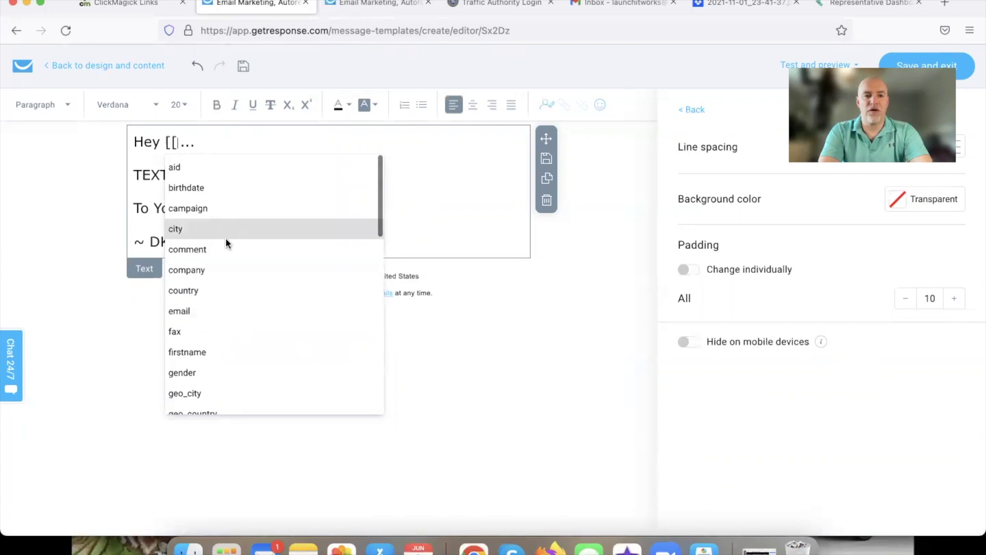
pyautogui.click(222, 312)
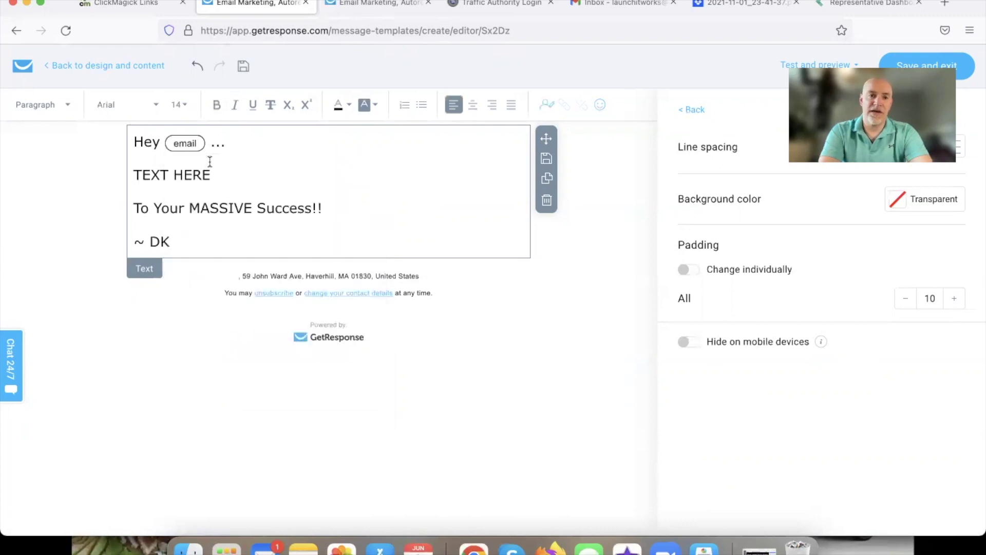
pyautogui.click(195, 143)
pyautogui.click(206, 142)
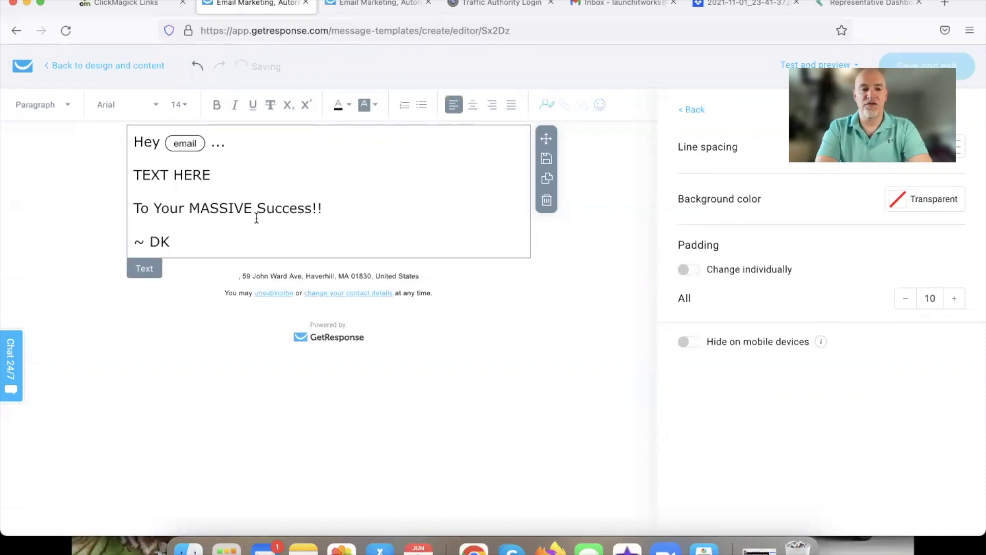
# - Set all the email text, including the merge tag, to Verdana size 20
pyautogui.press('super+a')
pyautogui.click(178, 104)
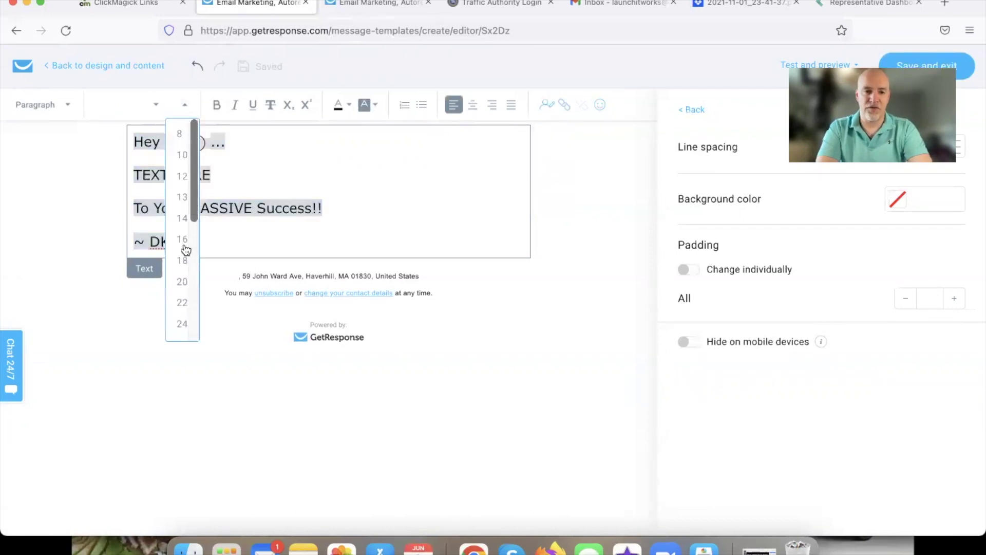
pyautogui.click(182, 281)
pyautogui.click(148, 109)
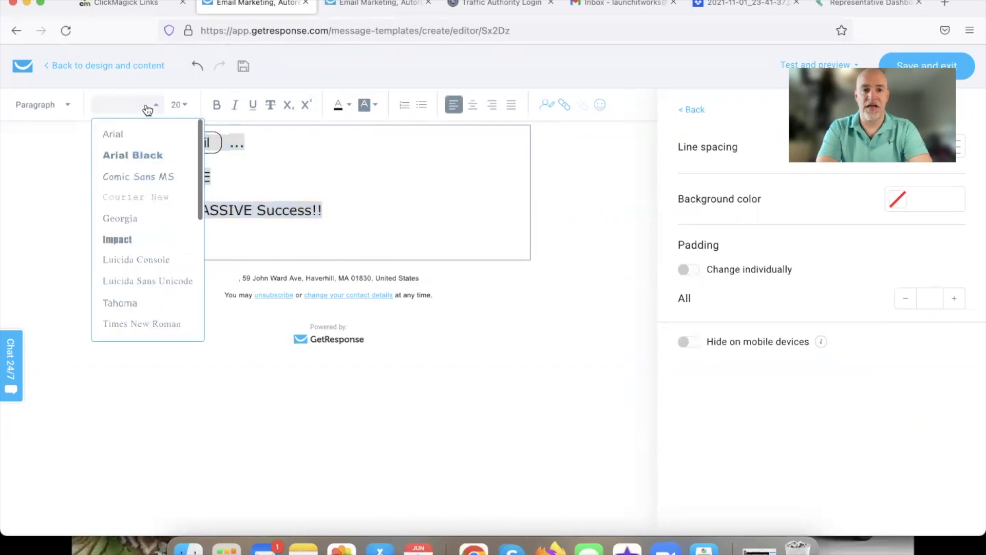
pyautogui.scroll(-1, 136, 253)
pyautogui.click(135, 298)
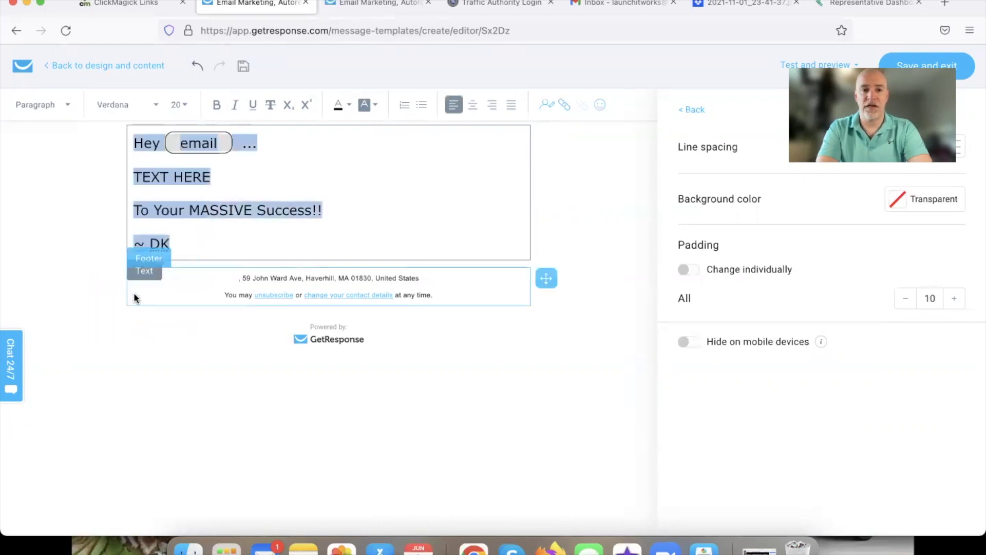
# - Add an empty line below the ~ DK signature
pyautogui.click(274, 184)
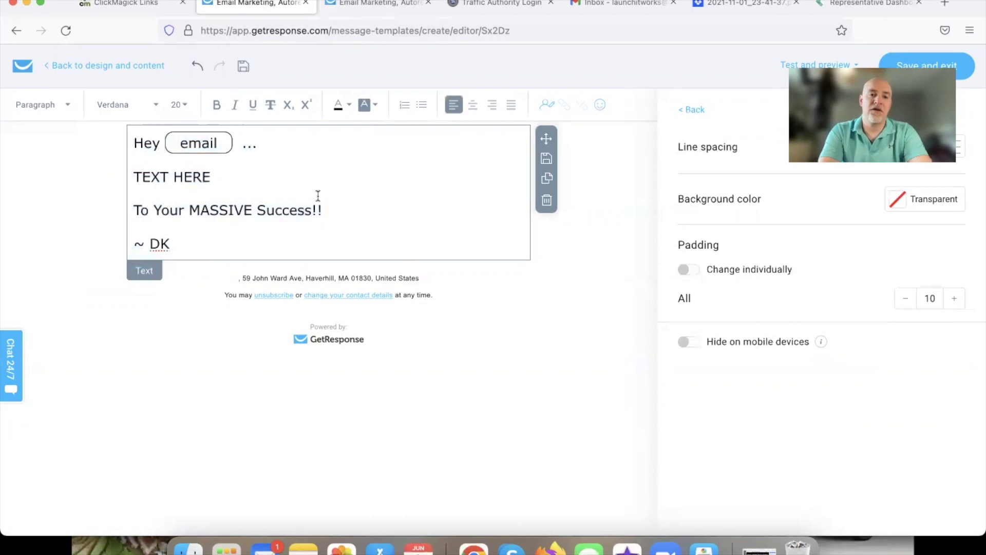
pyautogui.click(267, 244)
pyautogui.press('Return')
pyautogui.press('Return')
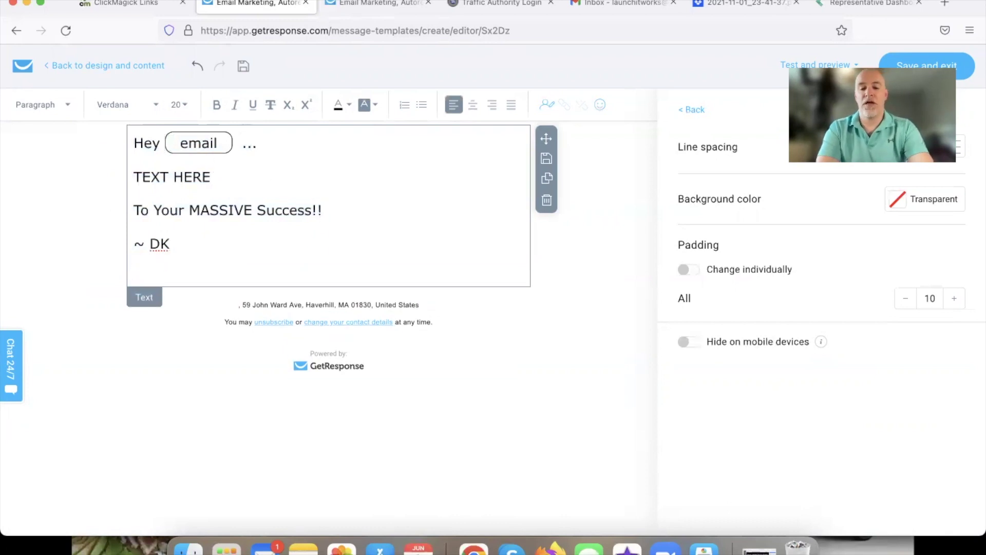
# - Type 'PS' on the new line beneath the ~ DK signature
pyautogui.write('PS:')
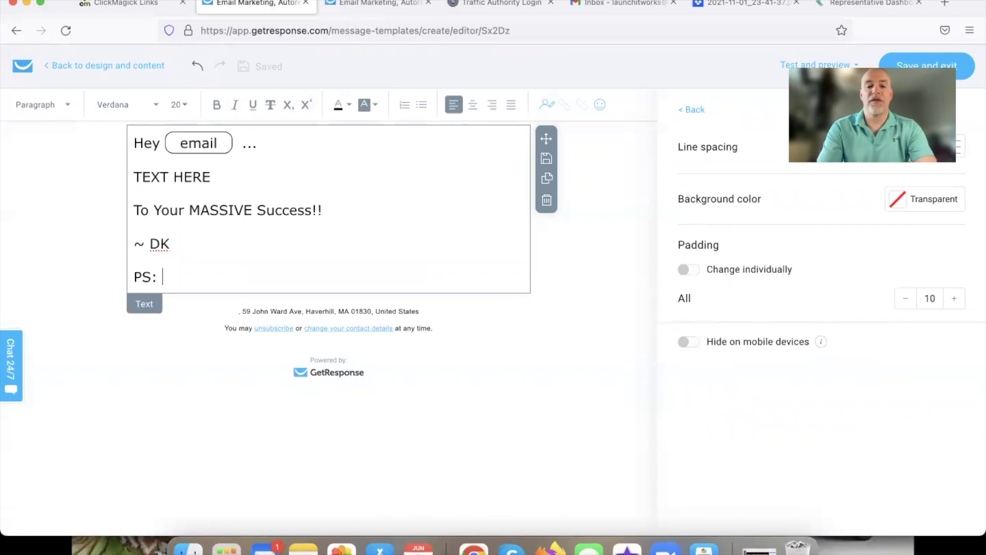
# - Complete the PS: 'hey, if you're still in [geo_region], you may want to click here and discover this fun little tool...'
pyautogui.write("hey, if you're still in [[")
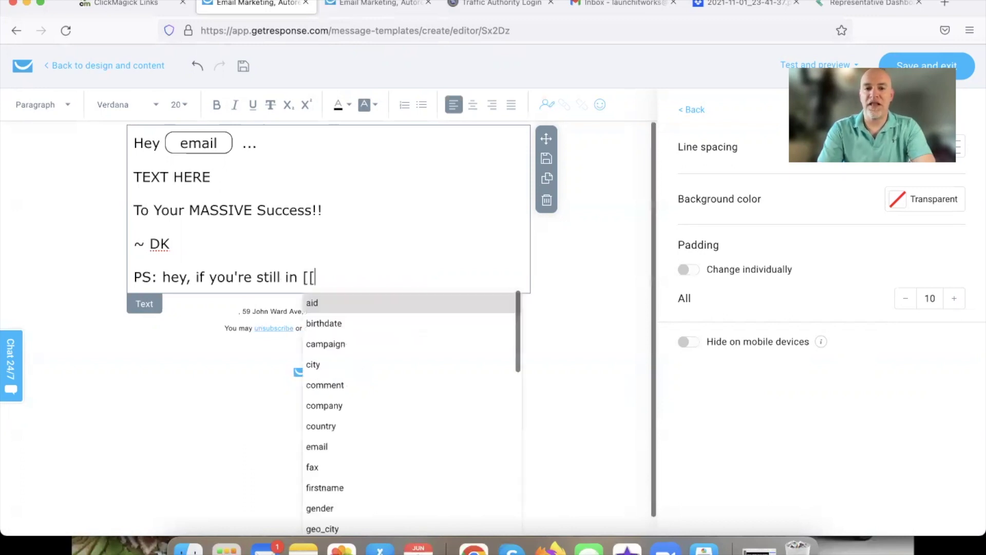
pyautogui.scroll(-5, 334, 340)
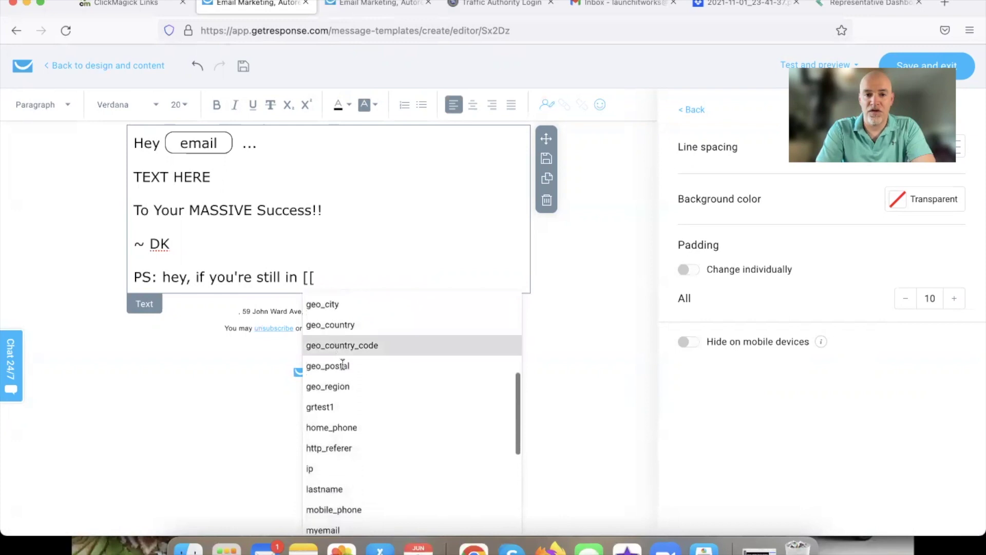
pyautogui.click(337, 389)
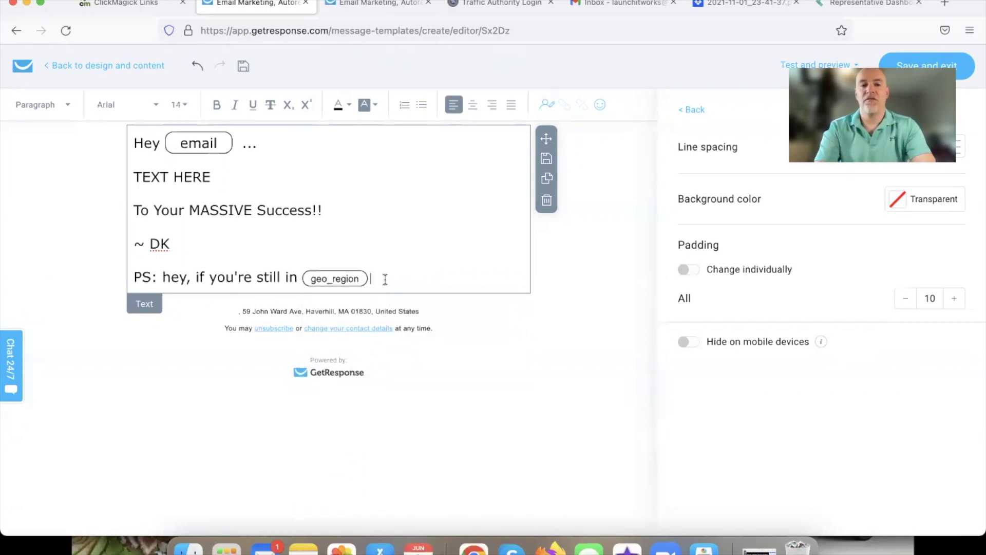
pyautogui.write(', you')
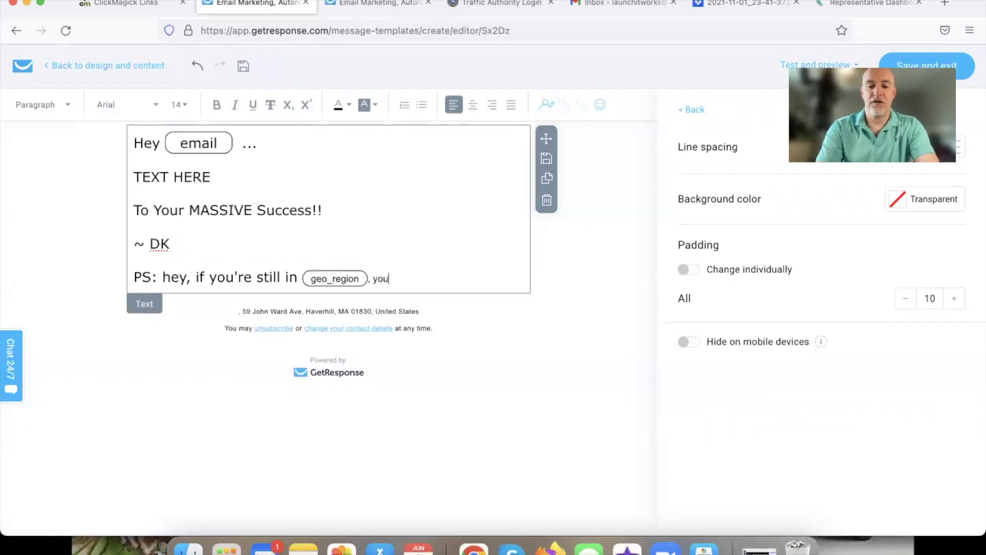
pyautogui.write(' may w')
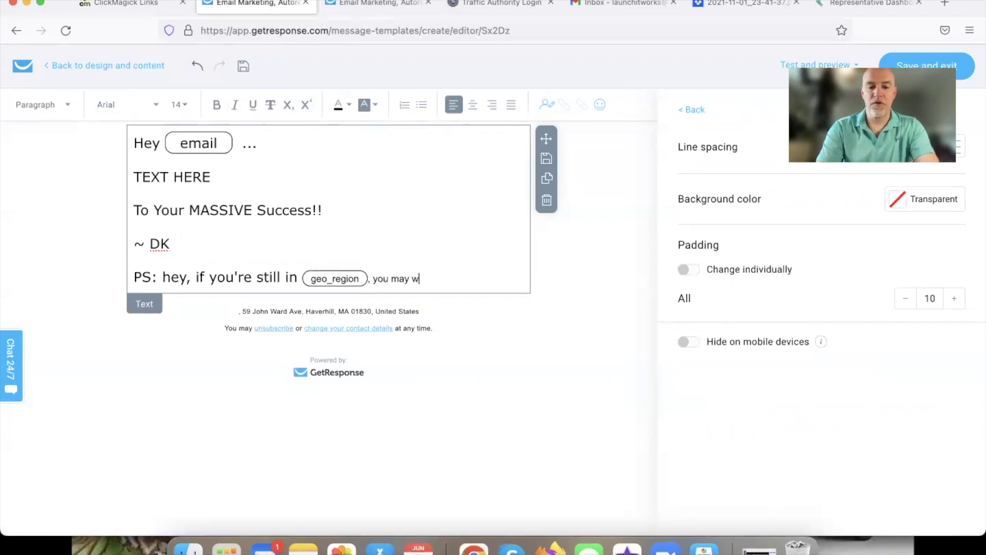
pyautogui.write('ant to click here')
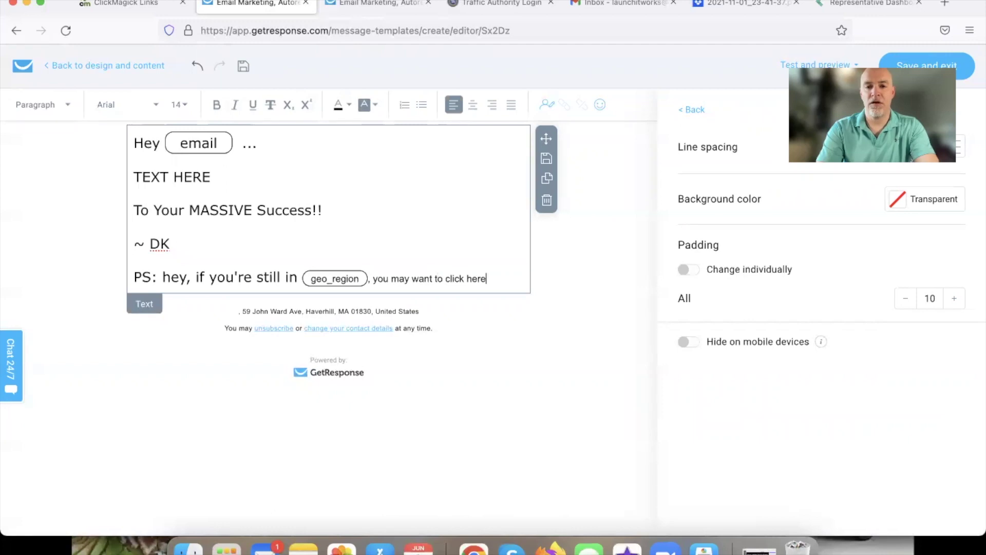
pyautogui.write(' and dics')
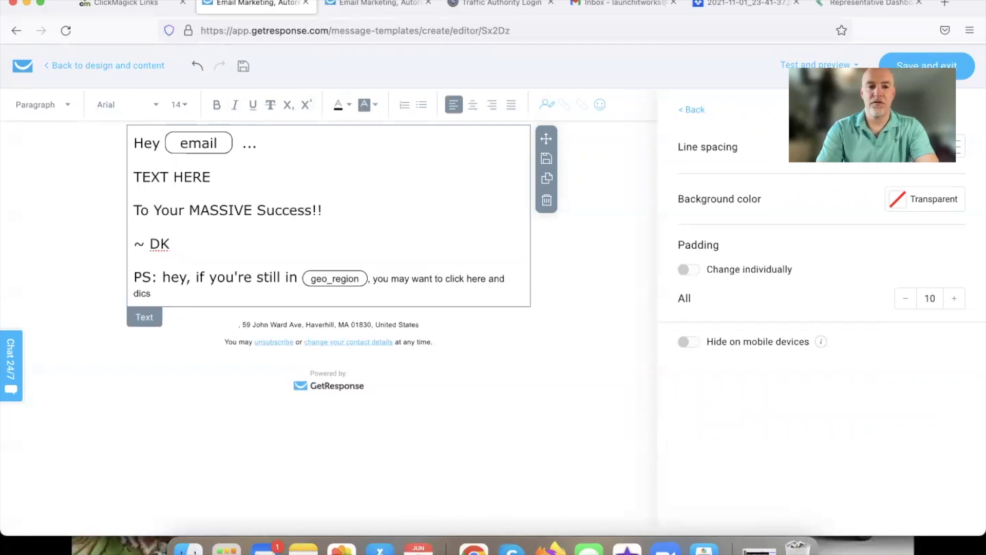
pyautogui.press('BackSpace')
pyautogui.press('BackSpace')
pyautogui.write('sco')
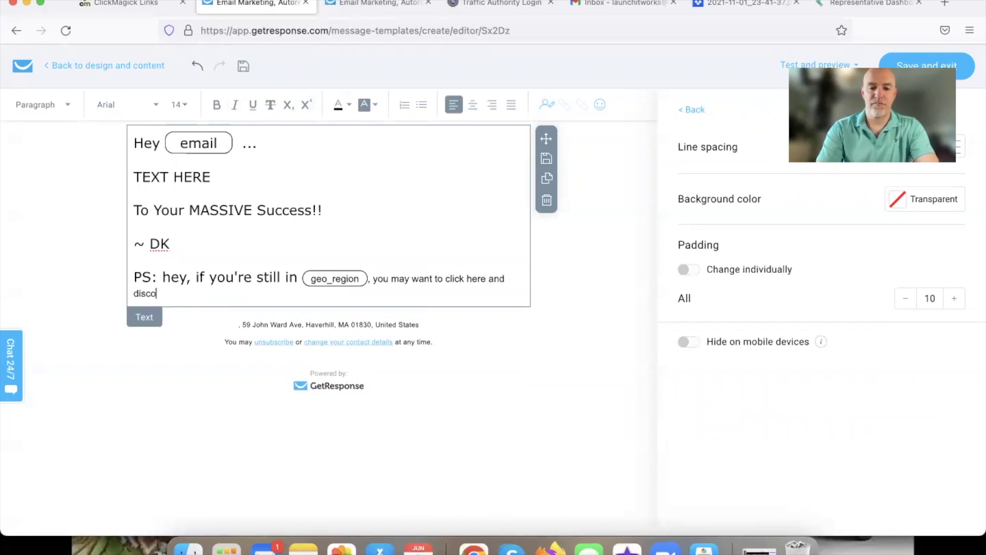
pyautogui.write('ver this fun')
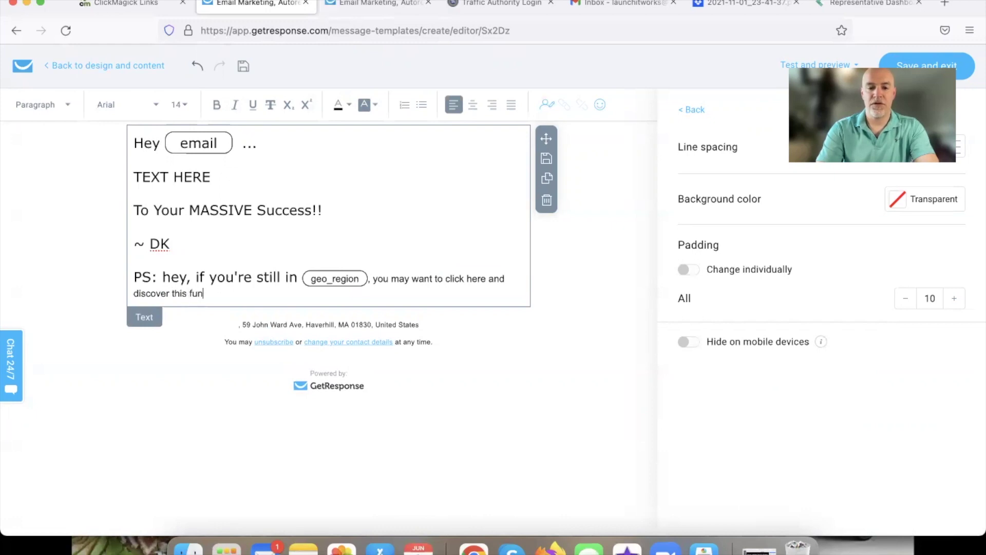
pyautogui.write(' little tool...')
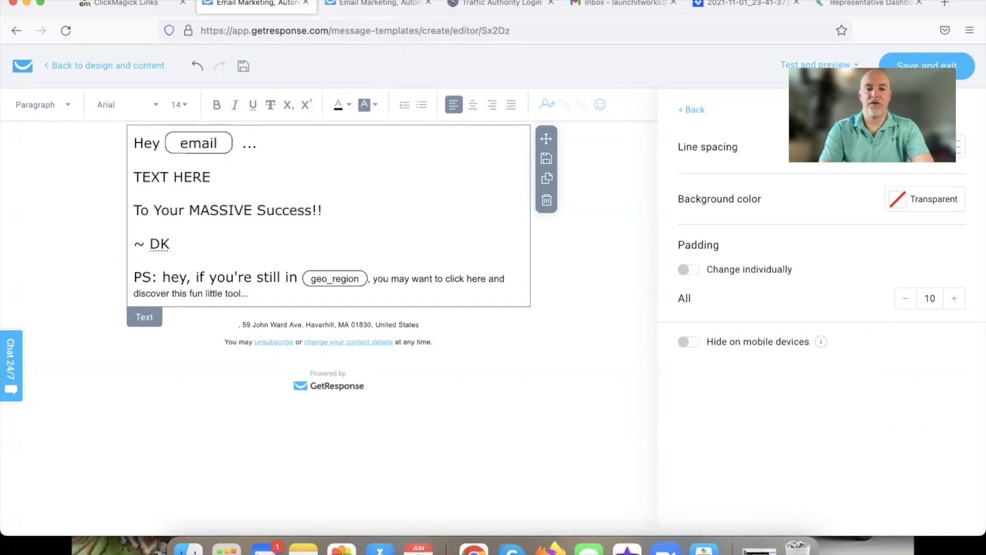
pyautogui.press('super+a')
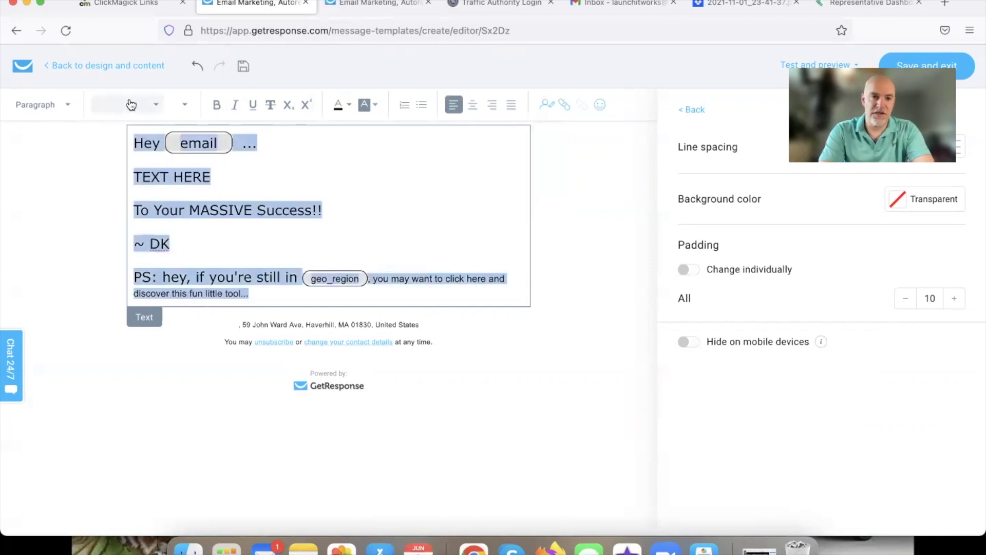
# - Resize all the selected email text to 20, then switch to the Gmail inbox
pyautogui.click(184, 105)
pyautogui.click(182, 282)
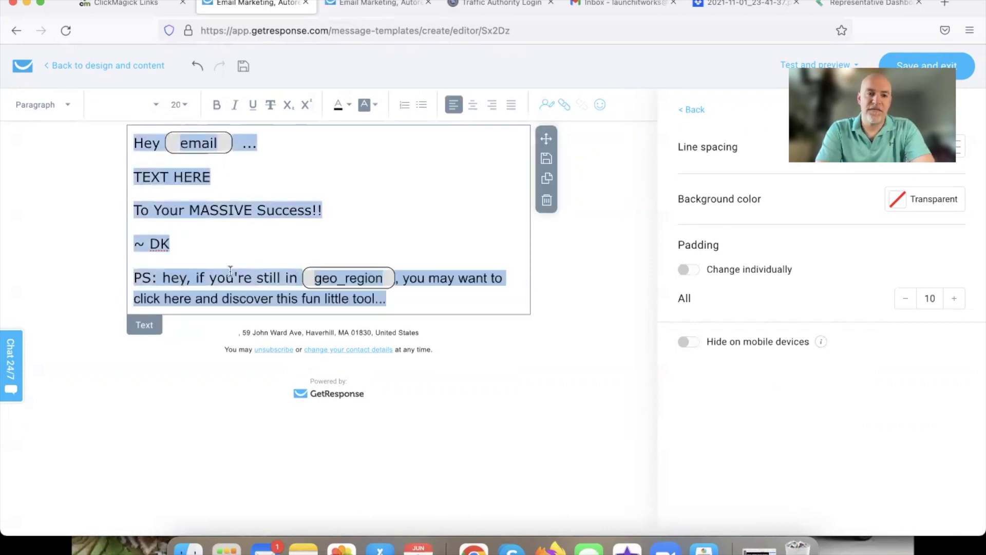
pyautogui.click(257, 278)
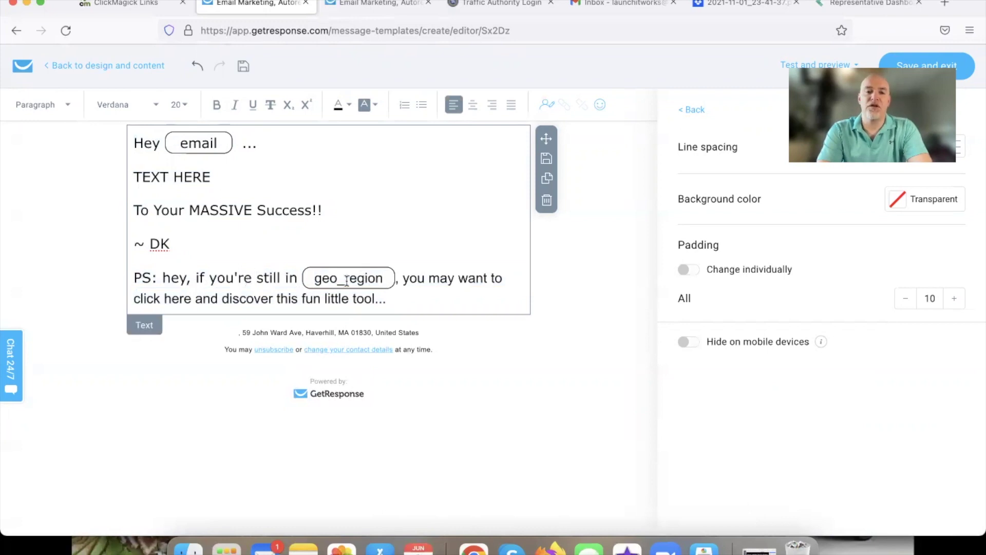
pyautogui.click(614, 6)
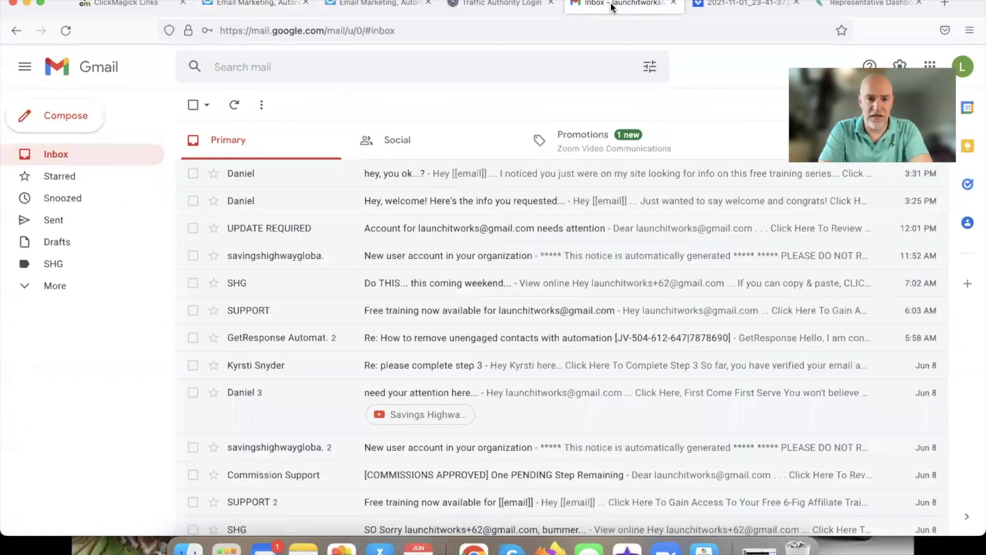
# - Open the UPDATE REQUIRED email and mark up its PS line with a circle and arrow, then clear them
pyautogui.click(440, 228)
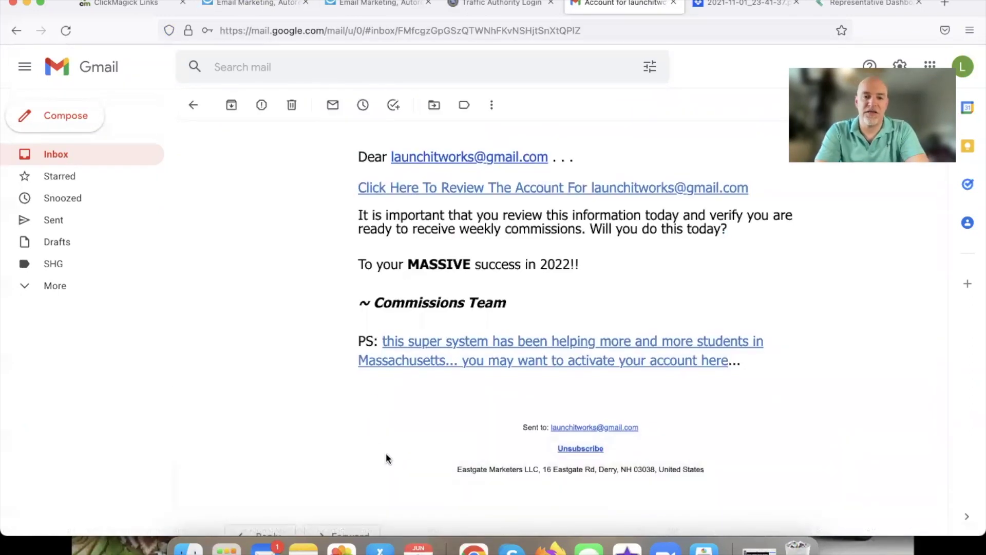
pyautogui.click(378, 384)
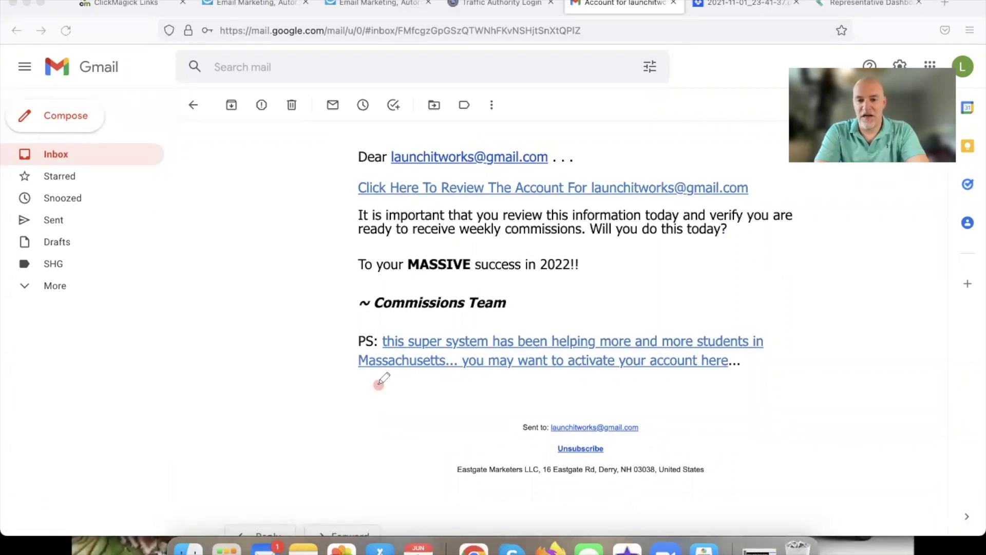
pyautogui.moveTo(772, 284)
pyautogui.mouseDown()
pyautogui.moveTo(742, 316)
pyautogui.moveTo(781, 302)
pyautogui.mouseUp()
pyautogui.moveTo(463, 343)
pyautogui.mouseDown()
pyautogui.moveTo(404, 345)
pyautogui.moveTo(500, 372)
pyautogui.moveTo(444, 336)
pyautogui.mouseUp()
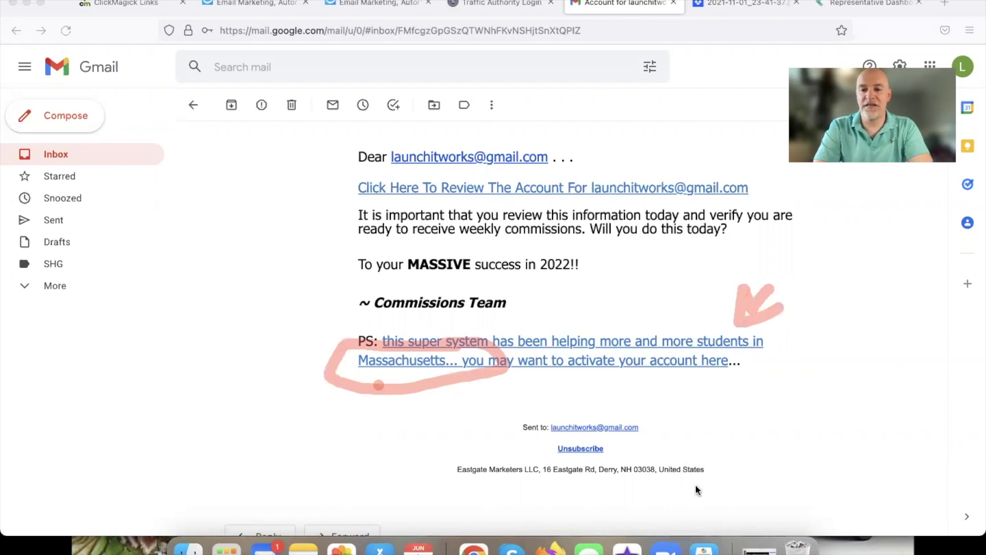
pyautogui.press('Escape')
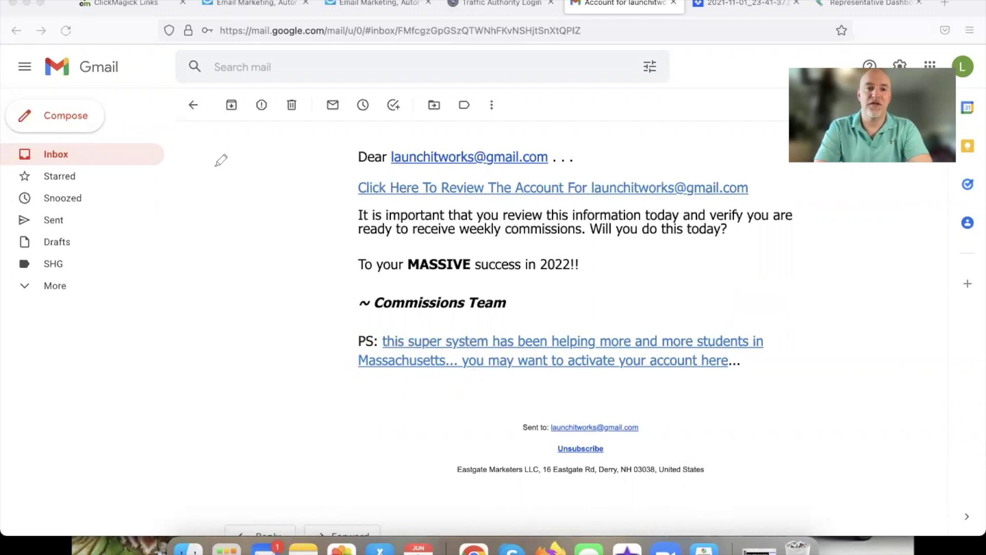
# - Delete the PS paragraph from the DEMO EMAIL TEMPLATE and save and exit the editor
pyautogui.click(257, 6)
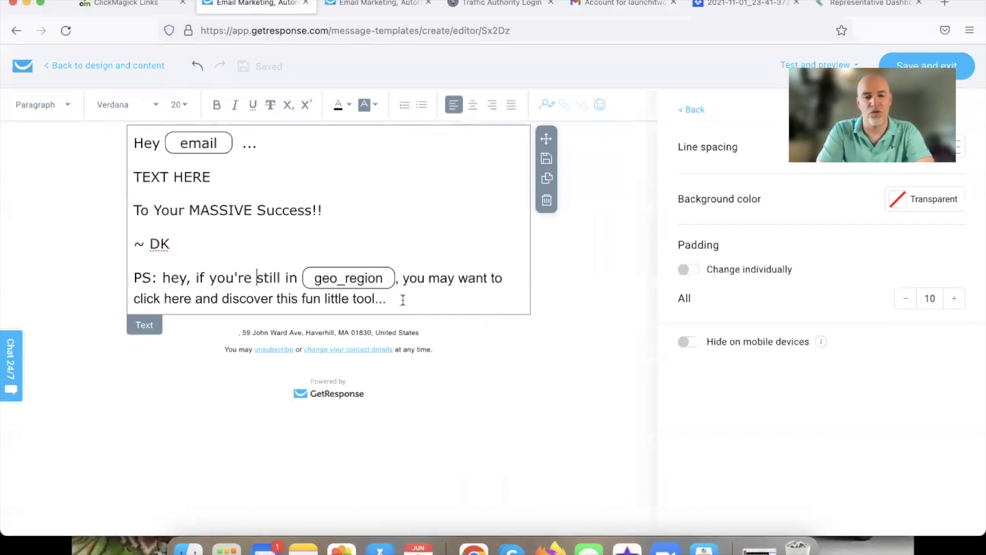
pyautogui.moveTo(403, 300); pyautogui.dragTo(133, 275)
pyautogui.press('BackSpace')
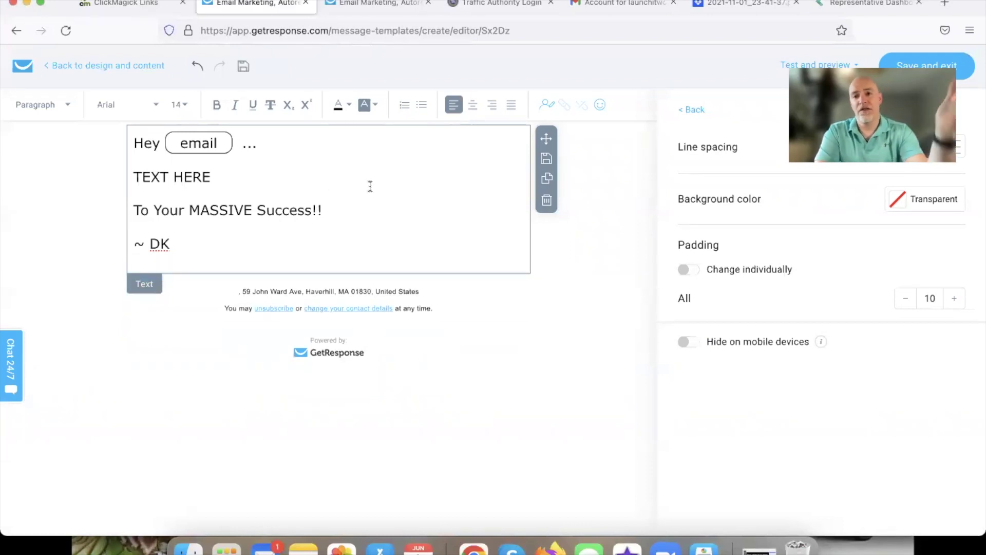
pyautogui.click(969, 72)
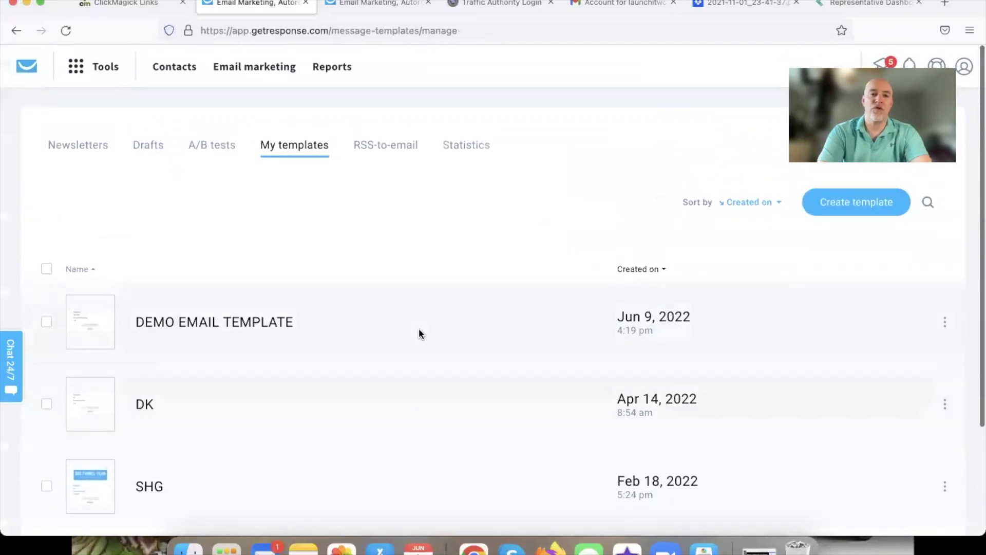
# - Create a new newsletter using the same sender for From and Reply-to
pyautogui.click(260, 72)
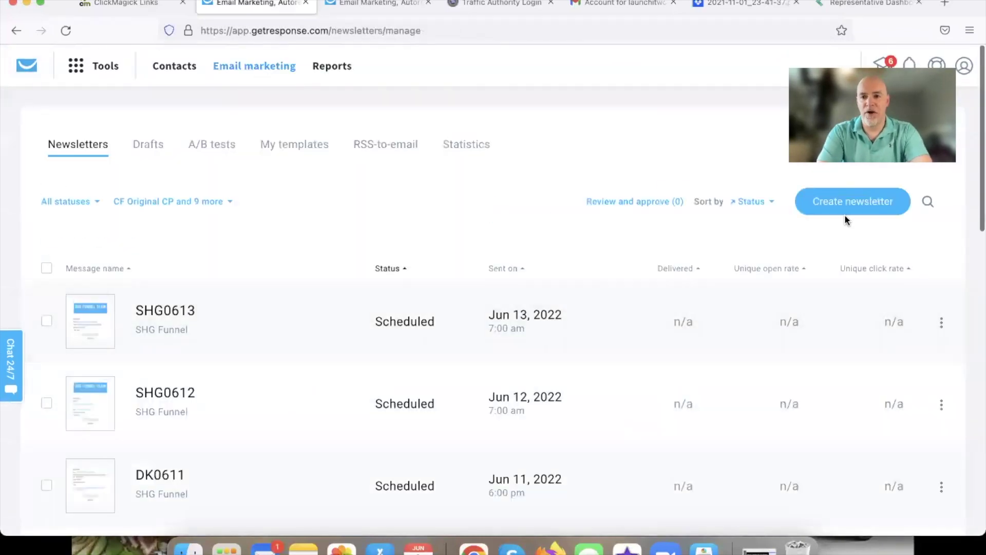
pyautogui.click(845, 204)
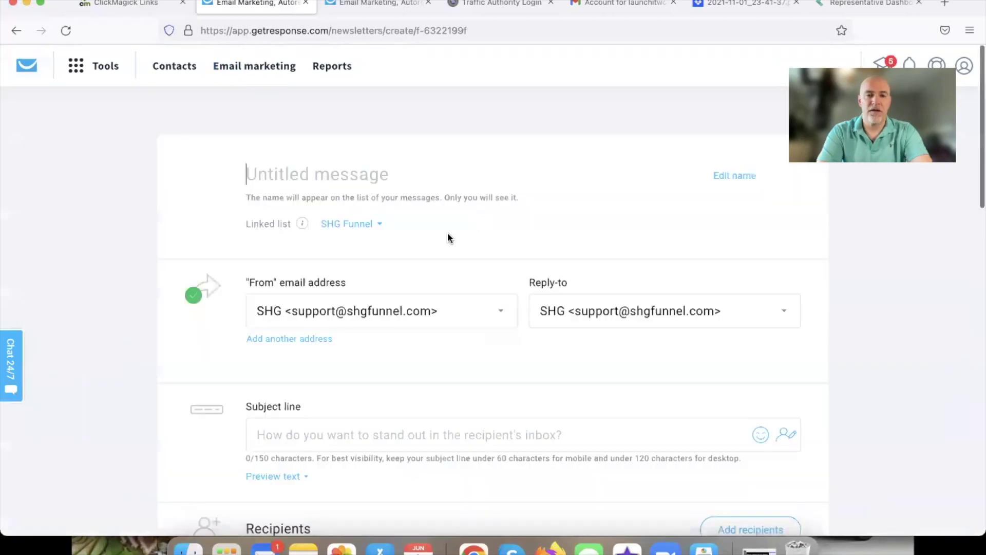
pyautogui.click(382, 311)
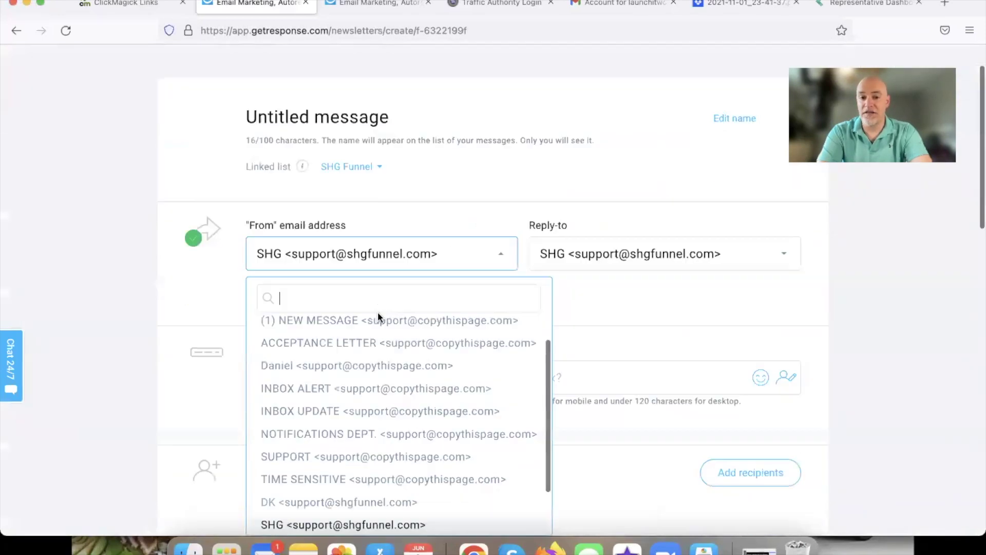
pyautogui.click(356, 365)
pyautogui.click(618, 256)
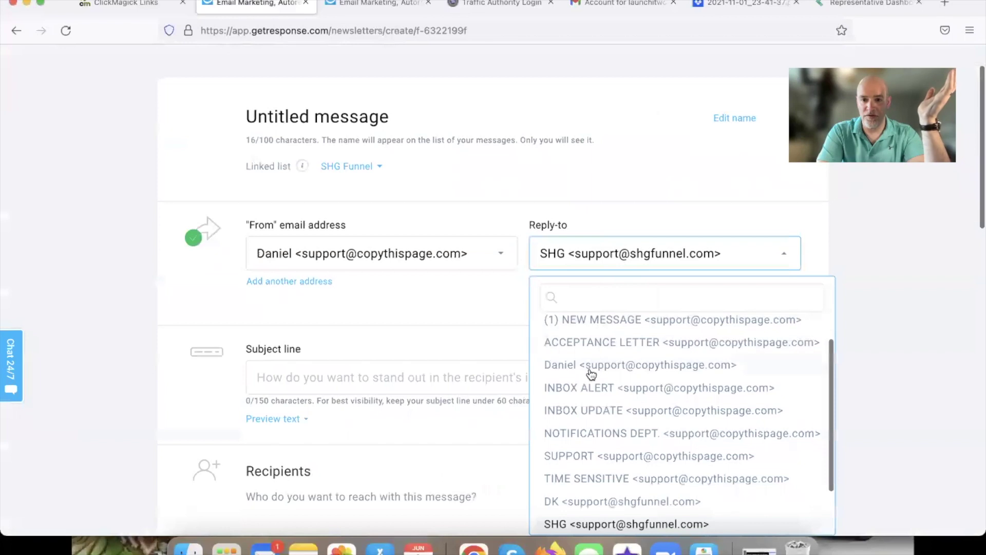
pyautogui.click(596, 304)
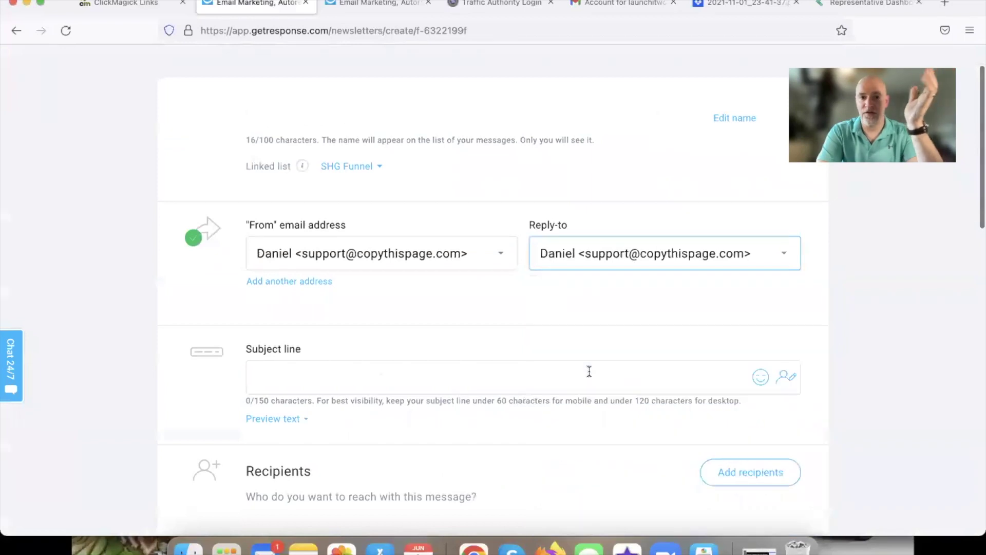
# - Rename the message TEST and open its design and content options
pyautogui.click(280, 105)
pyautogui.tripleClick(279, 105)
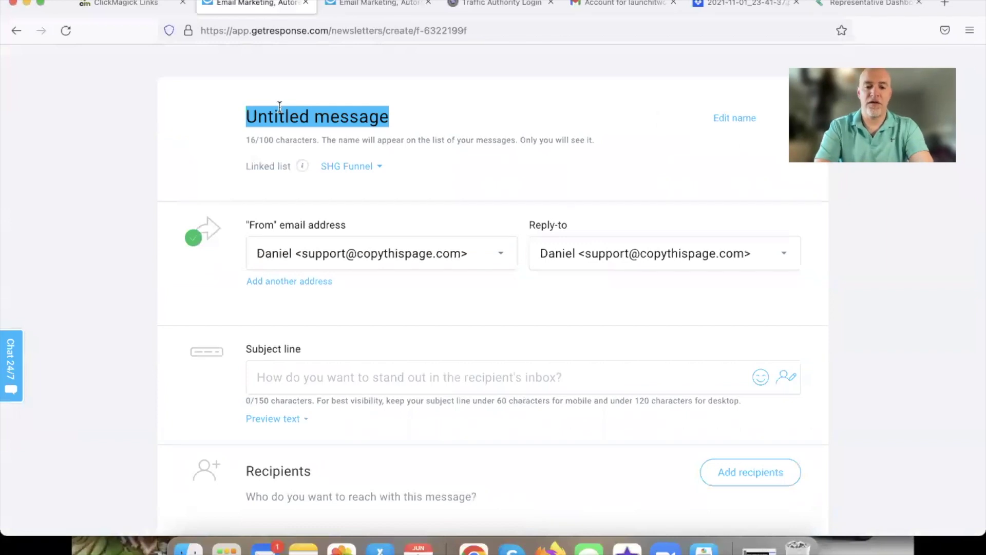
pyautogui.write('TEST')
pyautogui.scroll(-5, 345, 220)
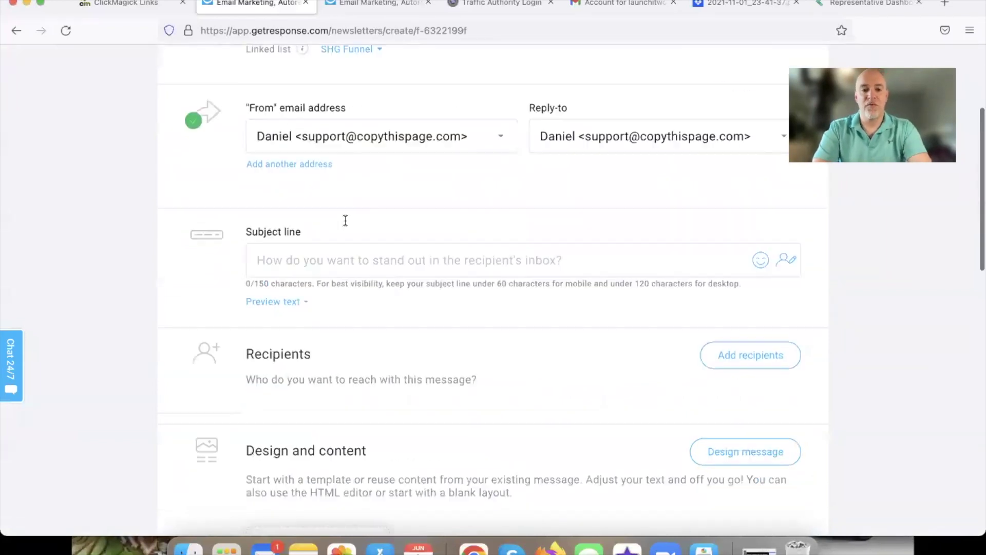
pyautogui.scroll(-6, 346, 220)
pyautogui.moveTo(344, 308)
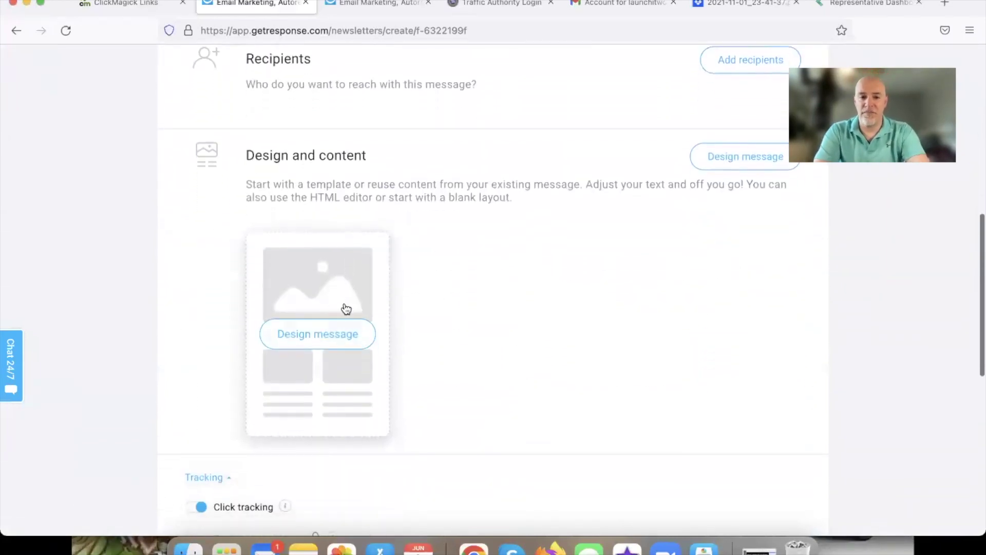
pyautogui.click(313, 341)
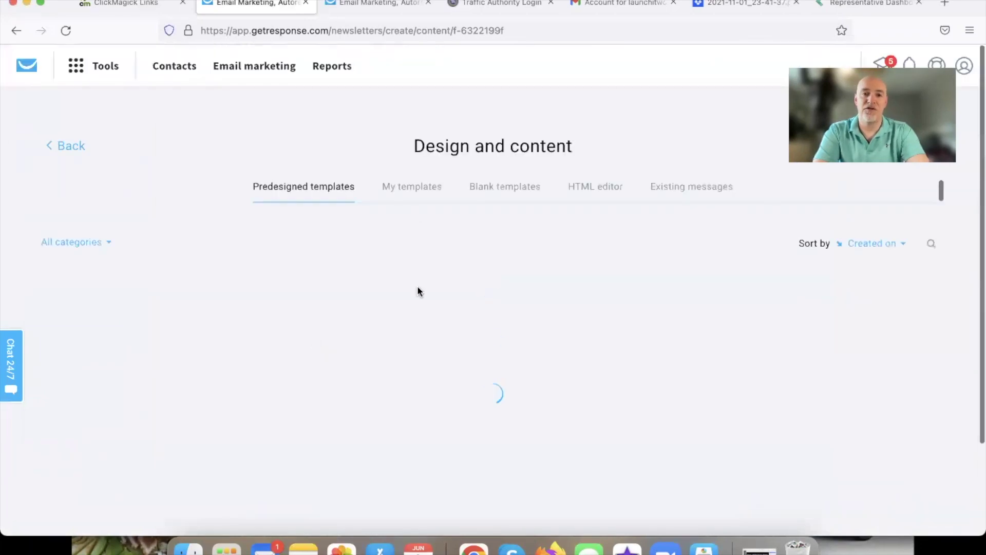
# - Use DEMO EMAIL TEMPLATE with body 'Hey thanks for being awesome, click here!!!', save, then switch to Google Docs
pyautogui.click(414, 188)
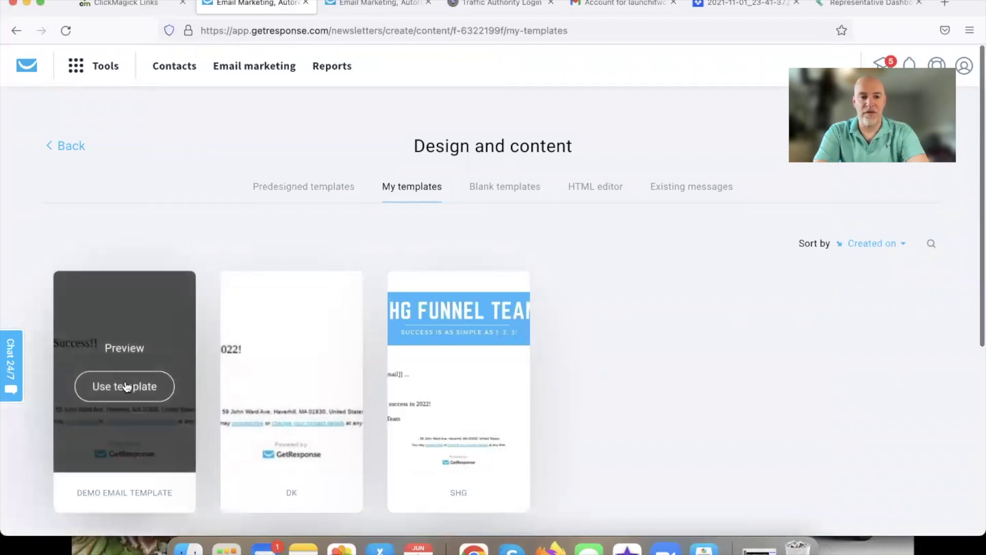
pyautogui.click(128, 391)
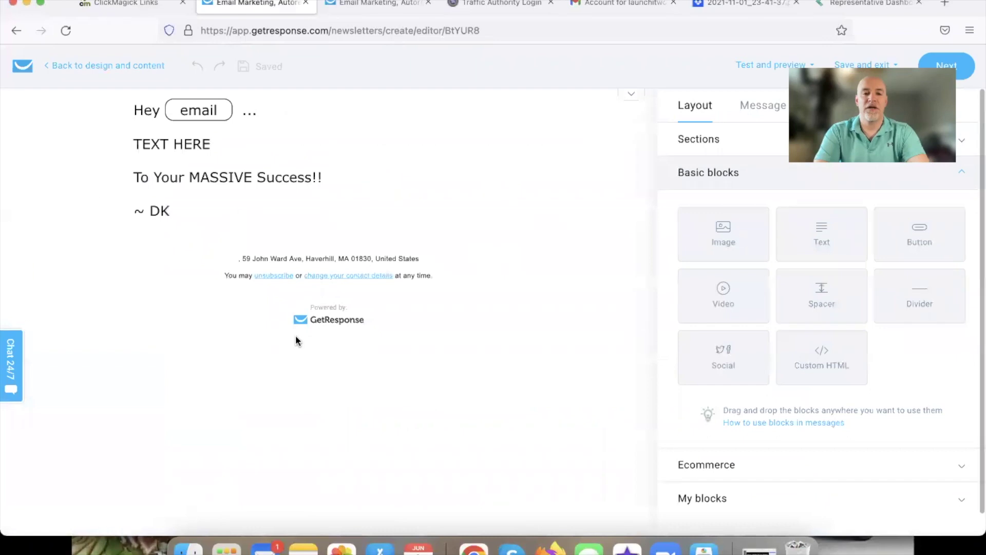
pyautogui.click(161, 140)
pyautogui.tripleClick(144, 177)
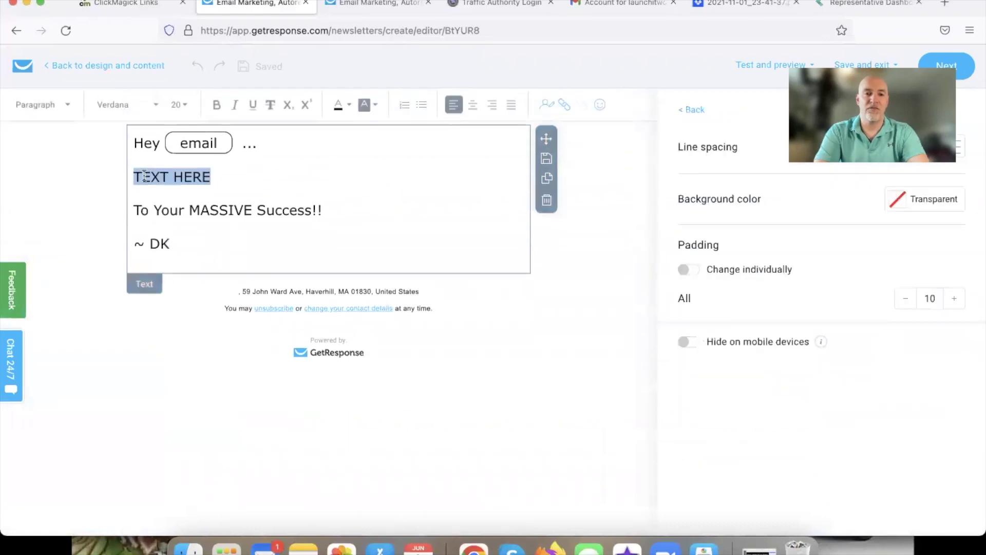
pyautogui.write('Hey ')
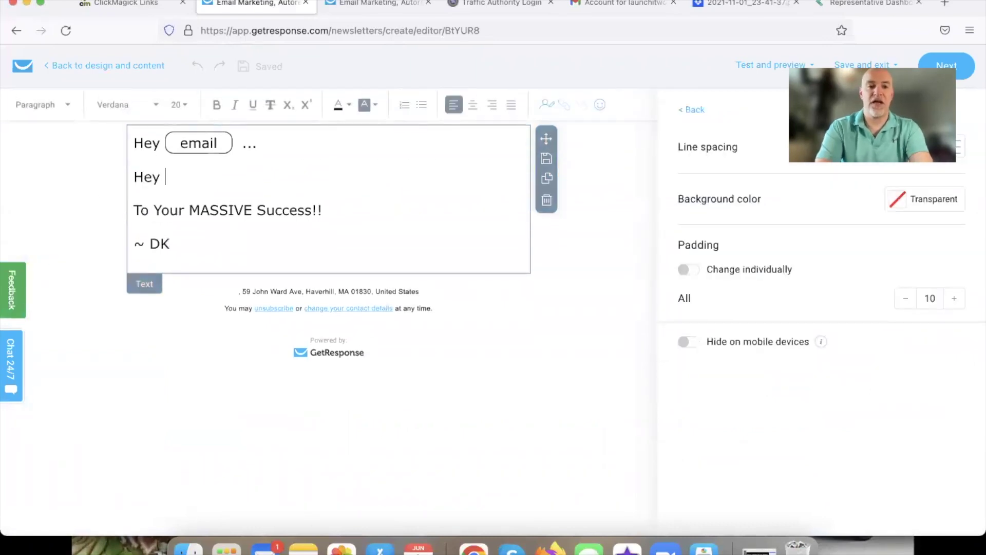
pyautogui.write('thanks for ')
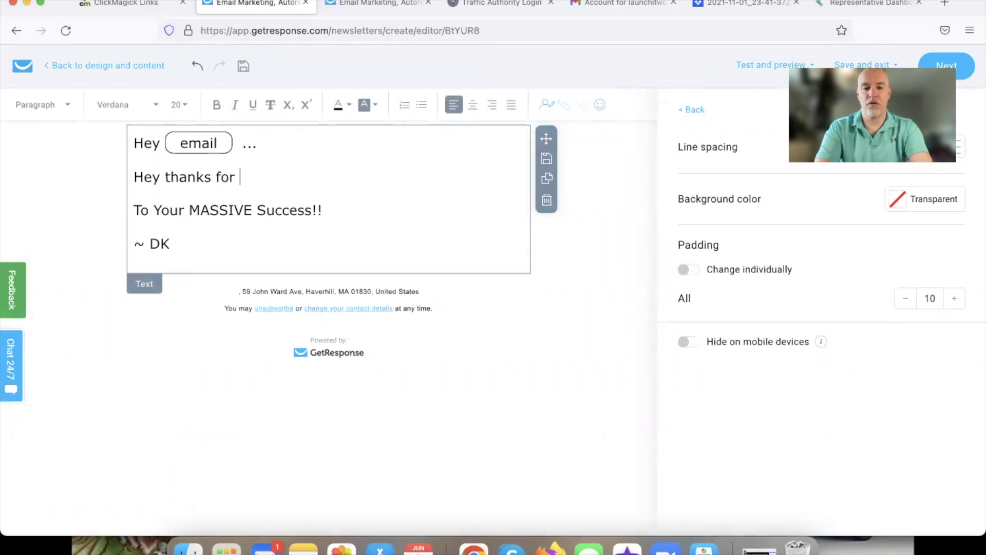
pyautogui.write('being aweso')
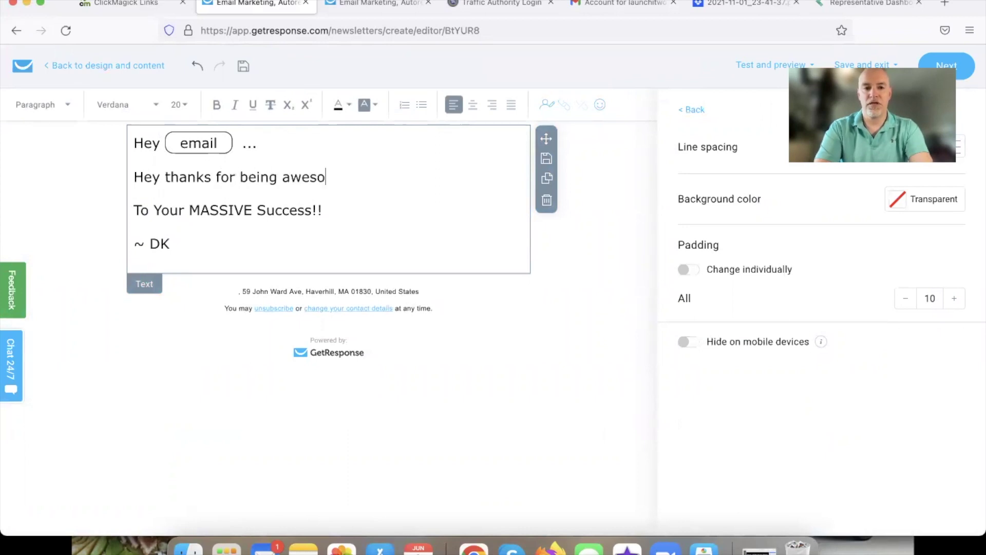
pyautogui.write('me, click here!!!')
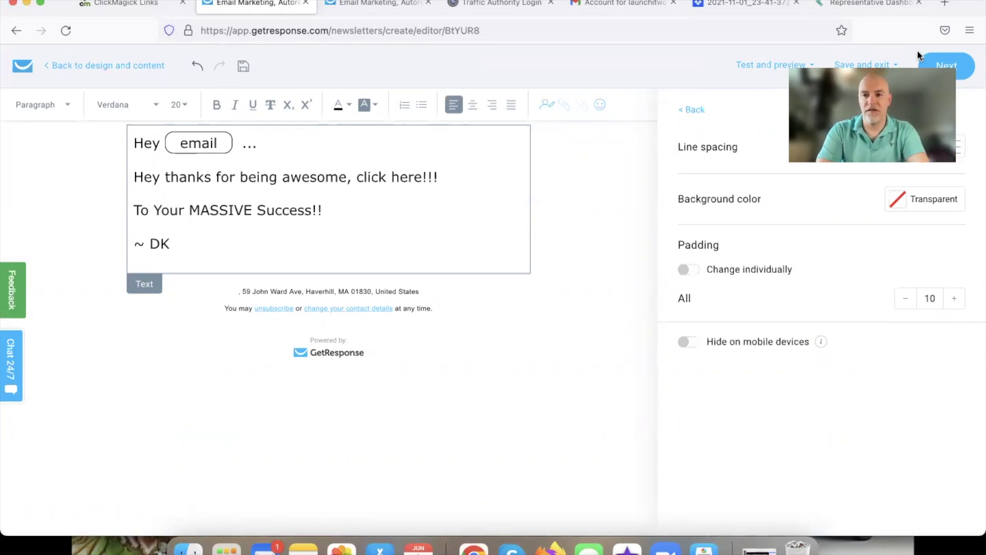
pyautogui.click(956, 65)
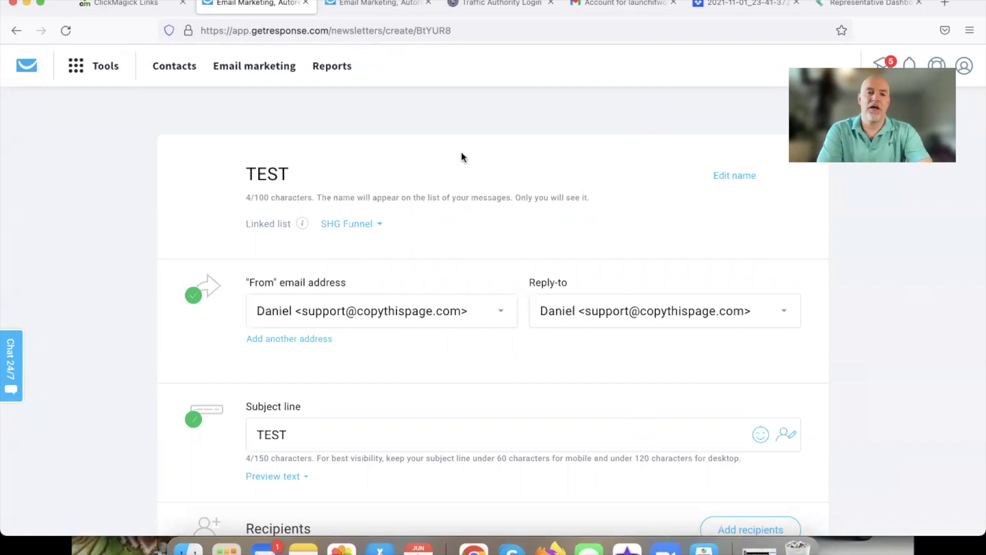
pyautogui.press('super+Tab')
pyautogui.press('super+Tab')
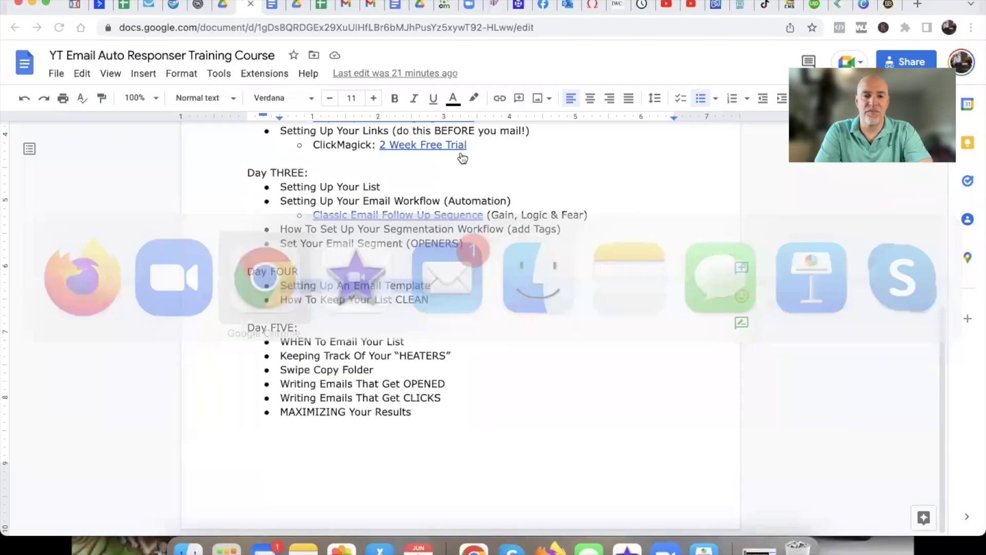
# - Highlight the 'How To Keep Your List CLEAN' bullet in the outline, then return to the browser
pyautogui.click(389, 314)
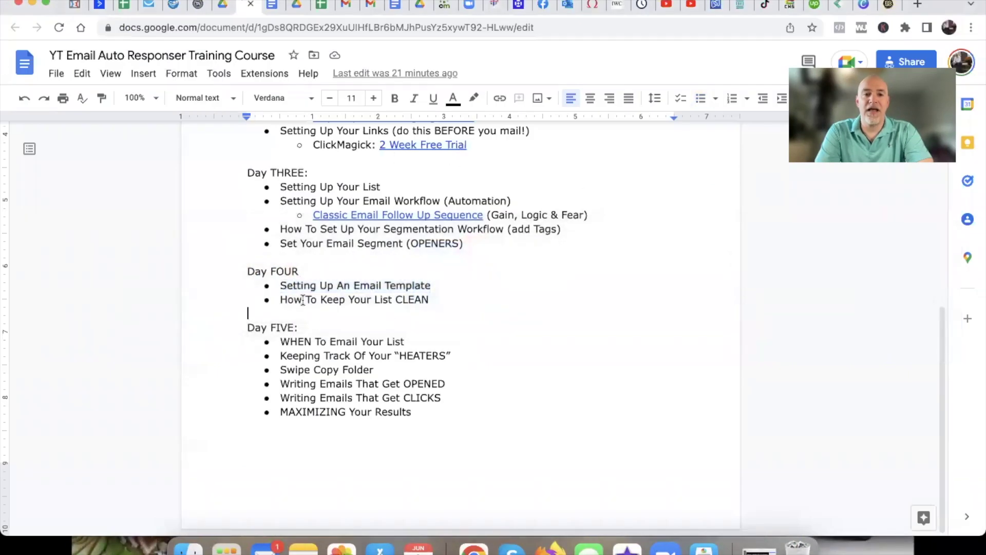
pyautogui.moveTo(281, 299); pyautogui.dragTo(428, 298)
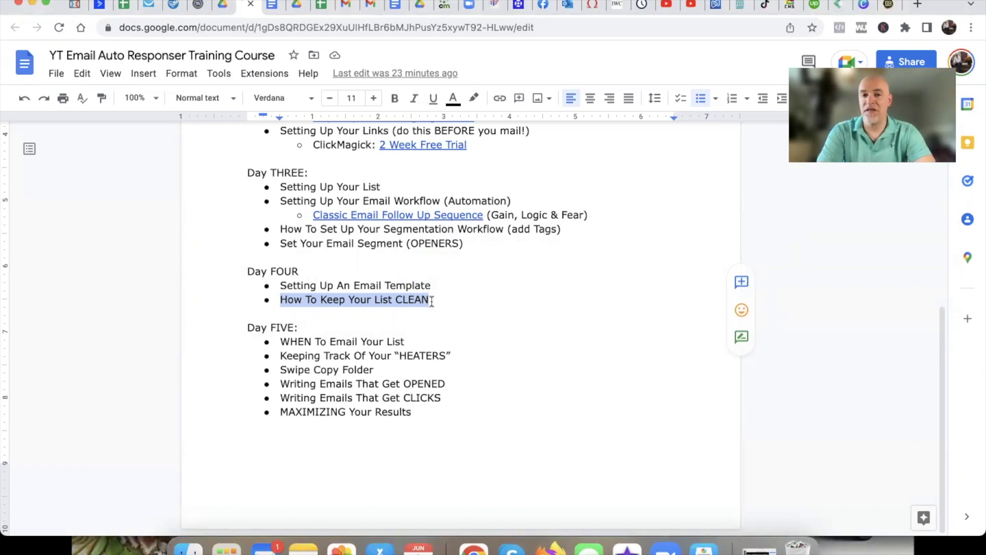
pyautogui.press('super+Tab')
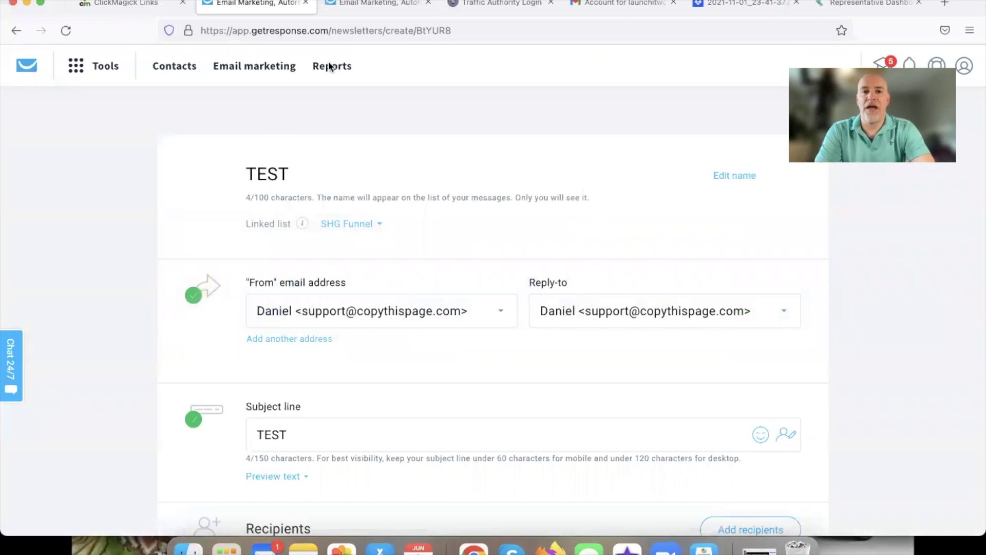
# - Browse Contacts > Lists and open the IMPORTS list, showing its 25,135 contacts
pyautogui.click(351, 10)
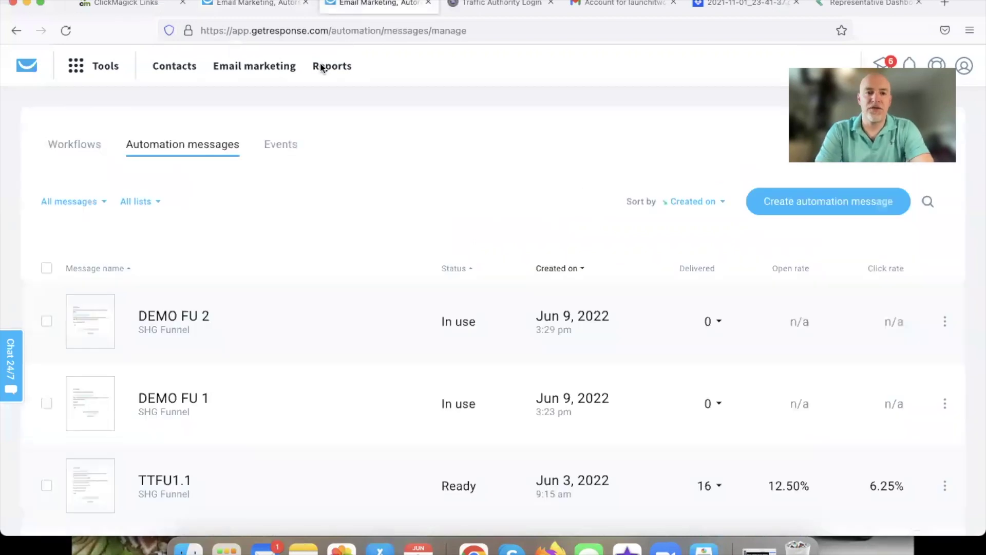
pyautogui.click(173, 70)
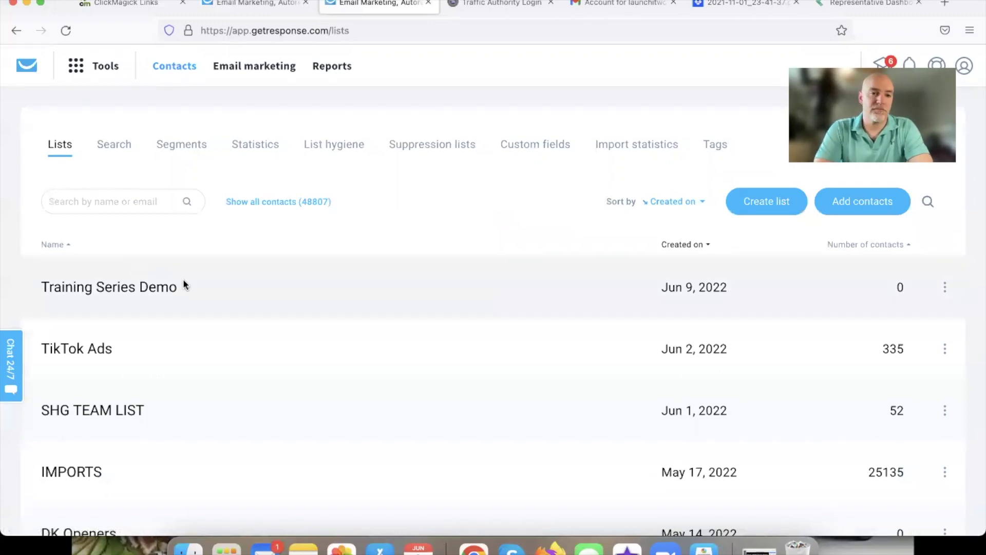
pyautogui.click(154, 287)
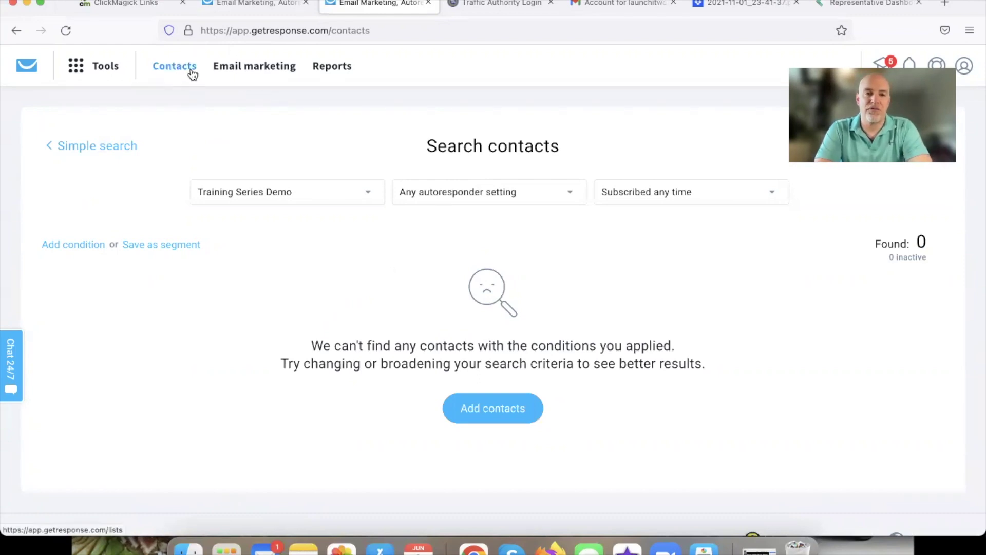
pyautogui.click(94, 147)
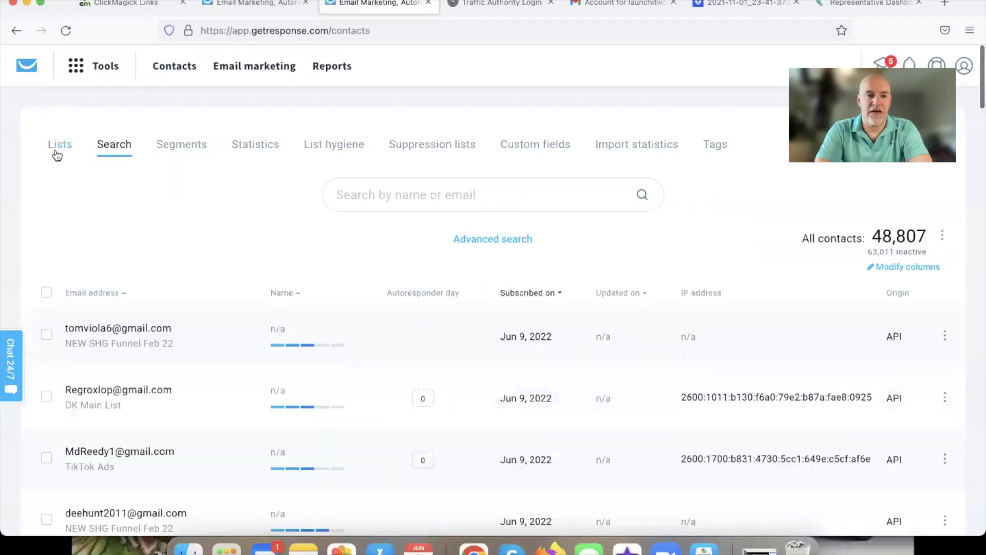
pyautogui.click(57, 152)
pyautogui.scroll(-4, 262, 298)
pyautogui.scroll(-2, 262, 298)
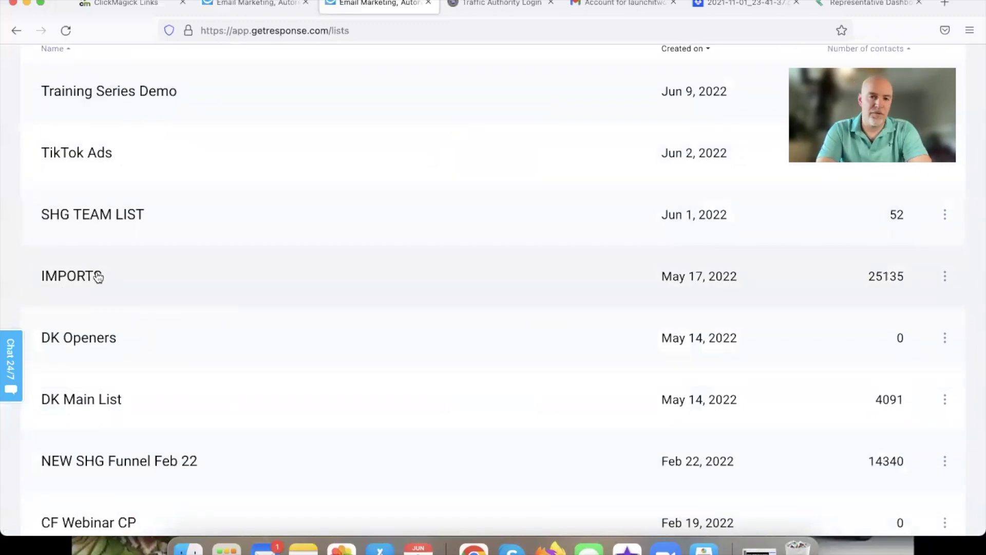
pyautogui.click(81, 280)
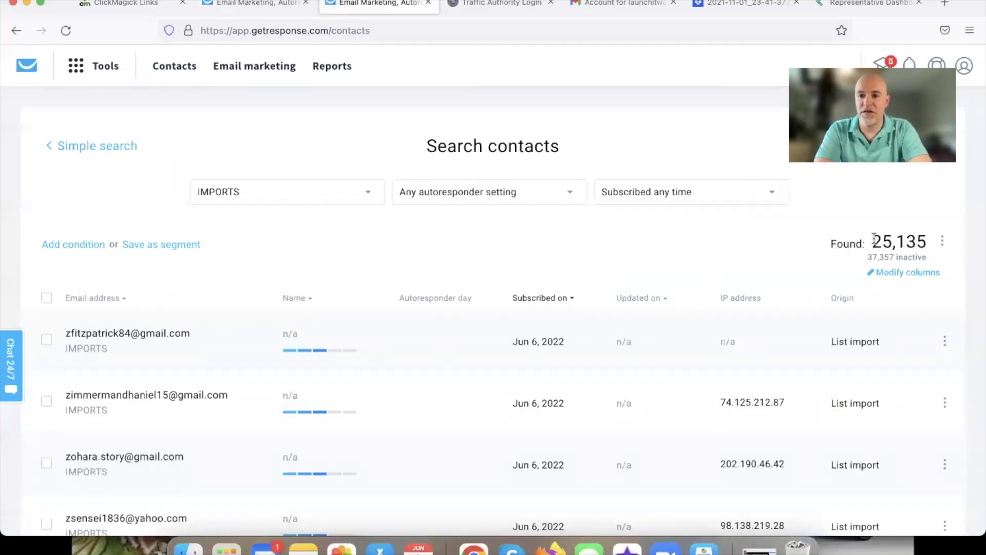
# - Highlight the 25,135 found count and start a new filter condition on the IMPORTS search
pyautogui.moveTo(872, 239); pyautogui.dragTo(925, 237)
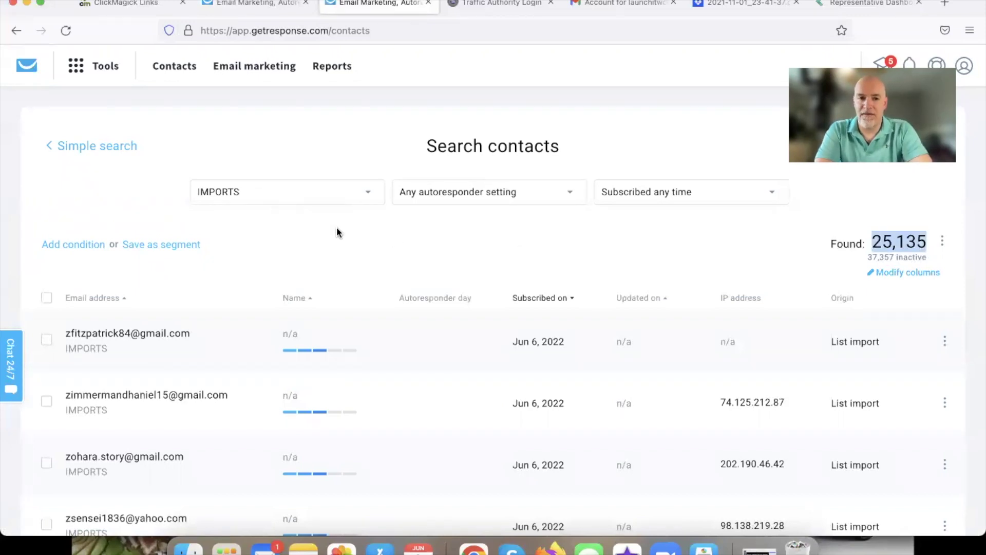
pyautogui.click(82, 250)
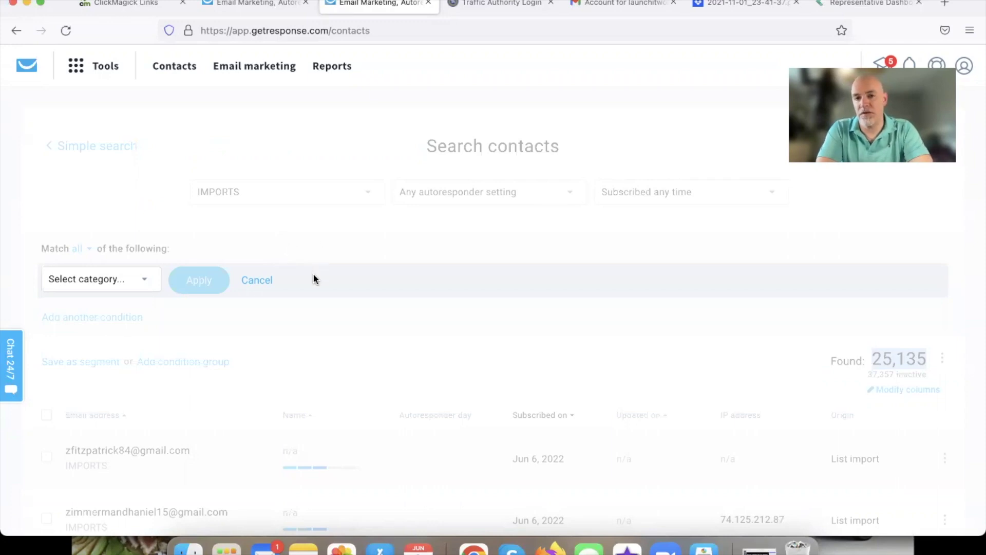
# - Base the new condition on Tags with the 'isn't assigned' operator
pyautogui.click(148, 284)
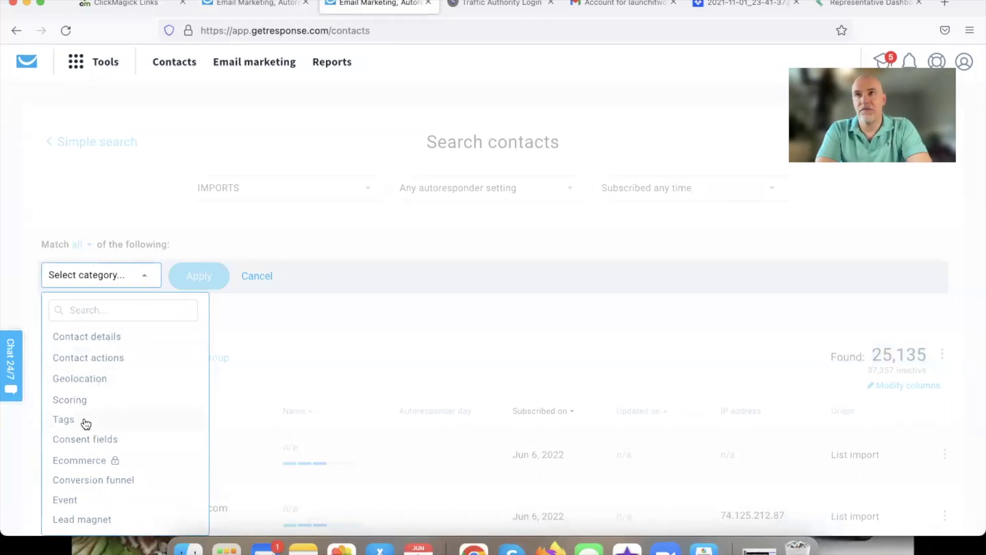
pyautogui.click(64, 420)
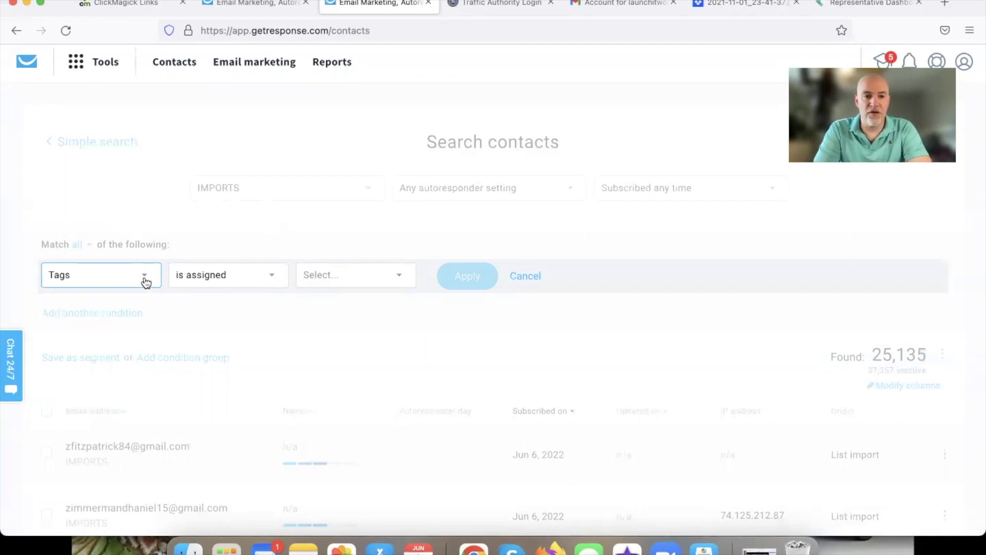
pyautogui.click(270, 286)
pyautogui.click(226, 331)
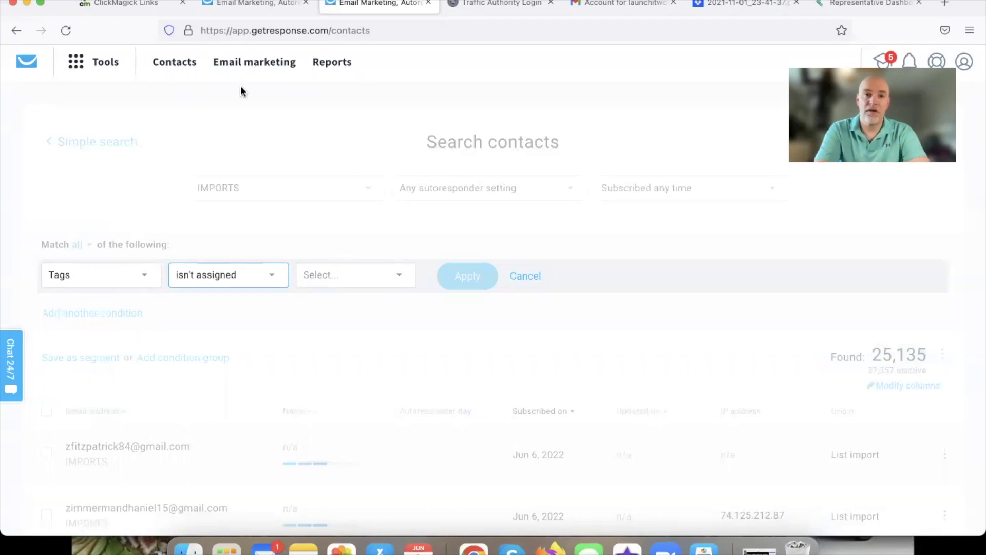
pyautogui.click(241, 6)
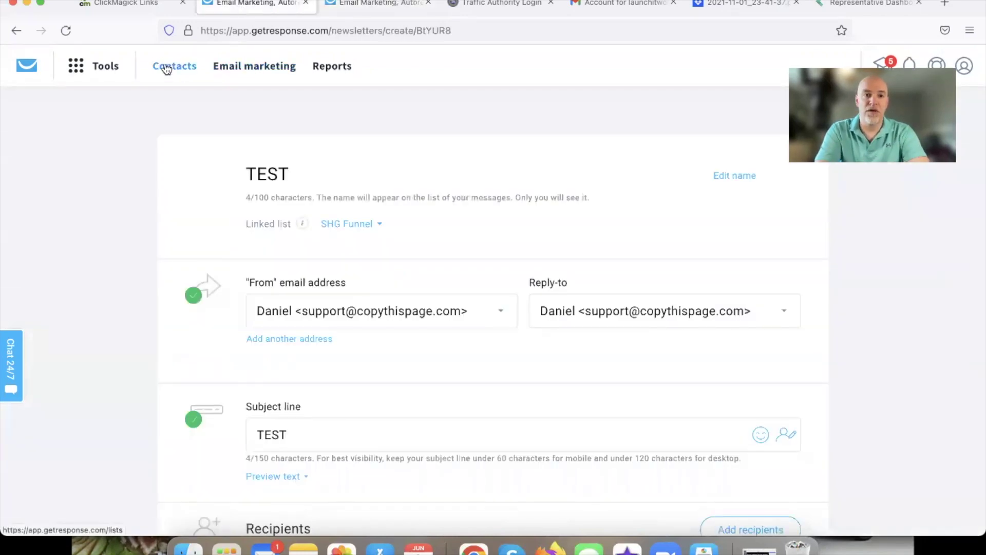
pyautogui.click(104, 68)
pyautogui.click(71, 317)
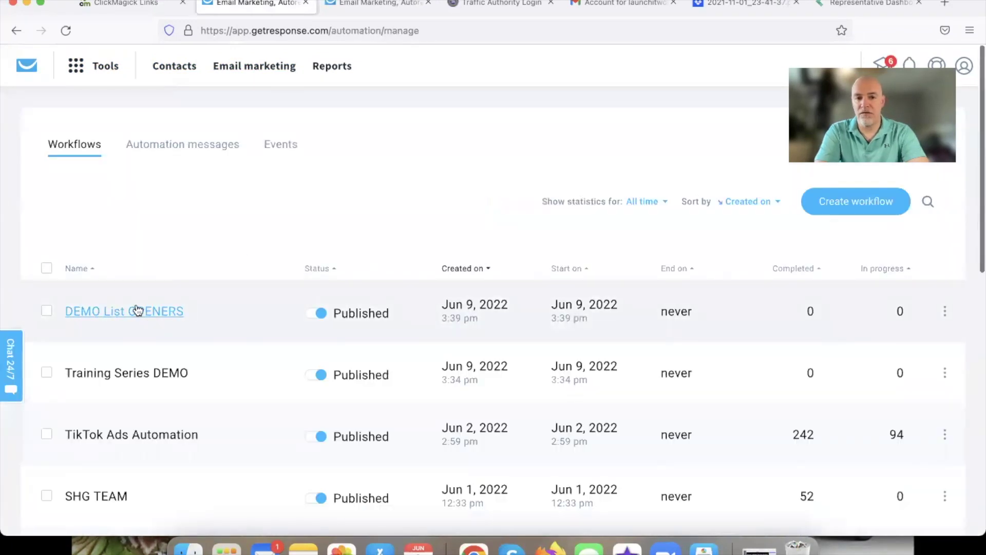
pyautogui.click(160, 311)
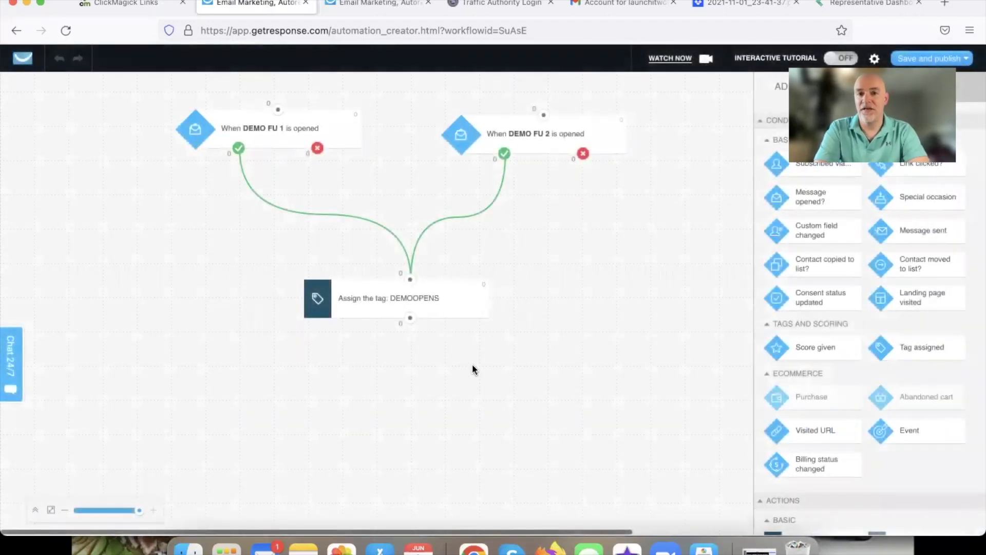
pyautogui.click(379, 6)
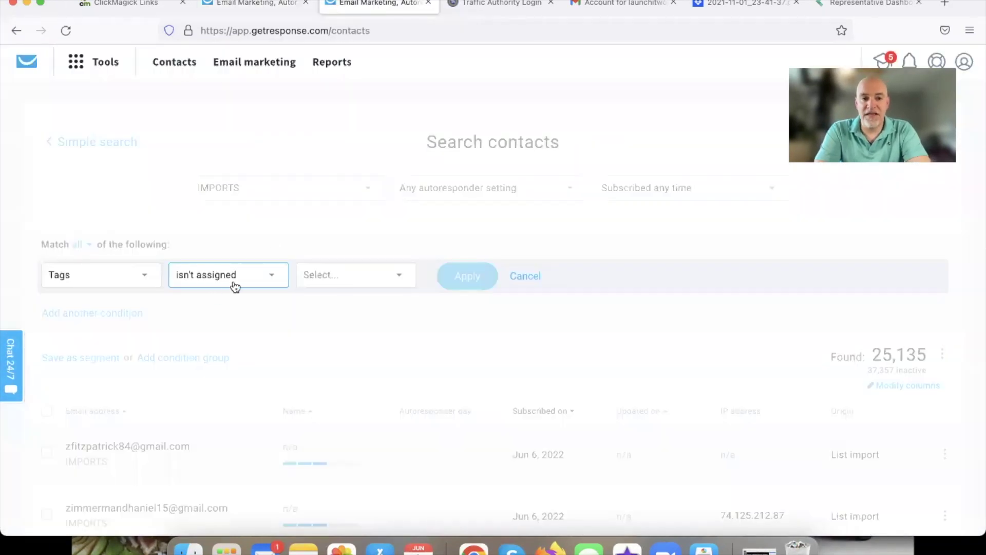
# - Apply the tag condition with DEMOOPENS, then switch it to DKOPENS and reapply
pyautogui.click(365, 286)
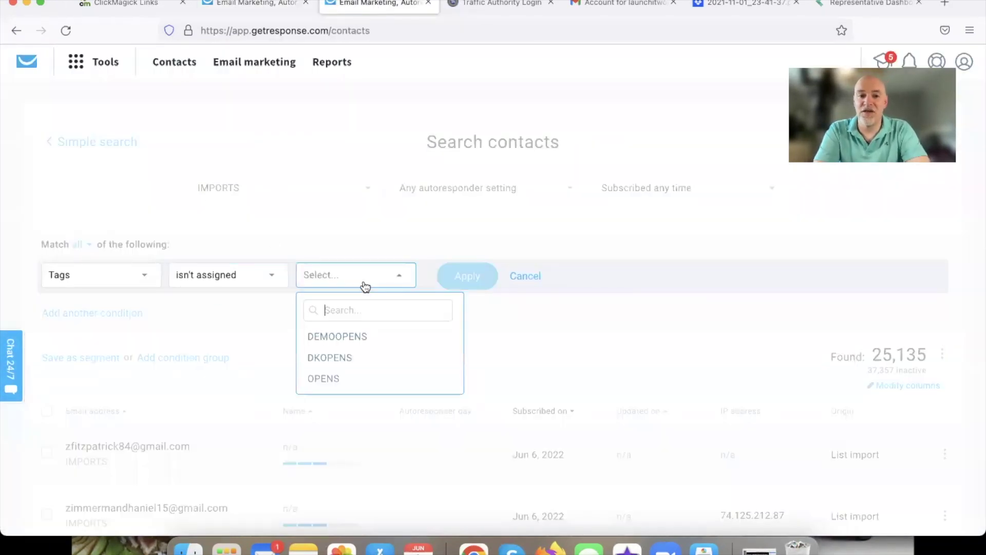
pyautogui.click(357, 336)
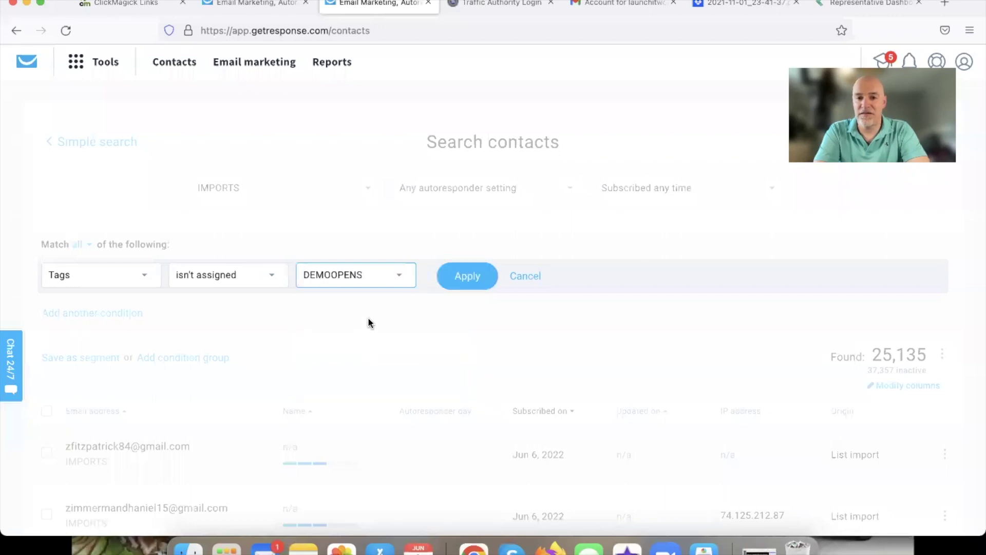
pyautogui.click(468, 285)
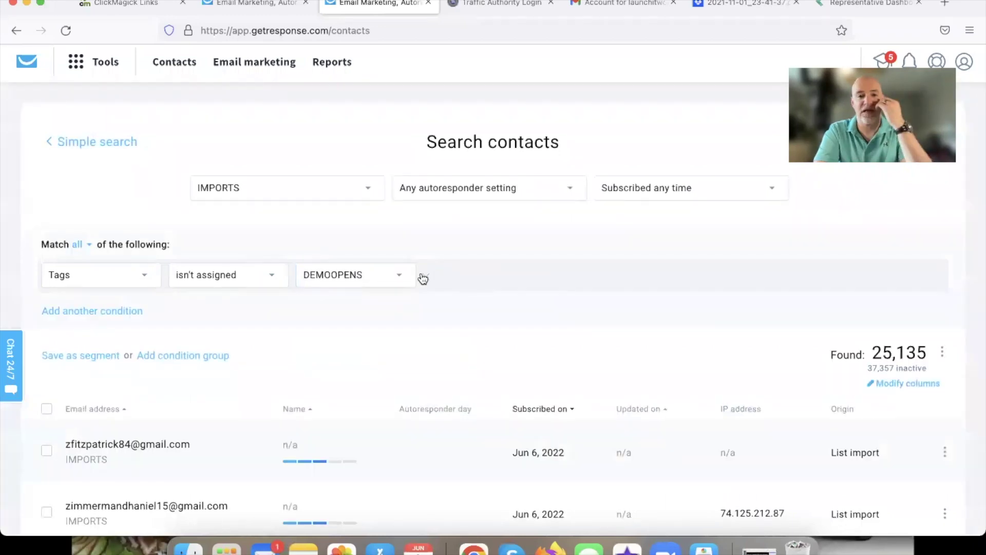
pyautogui.click(404, 280)
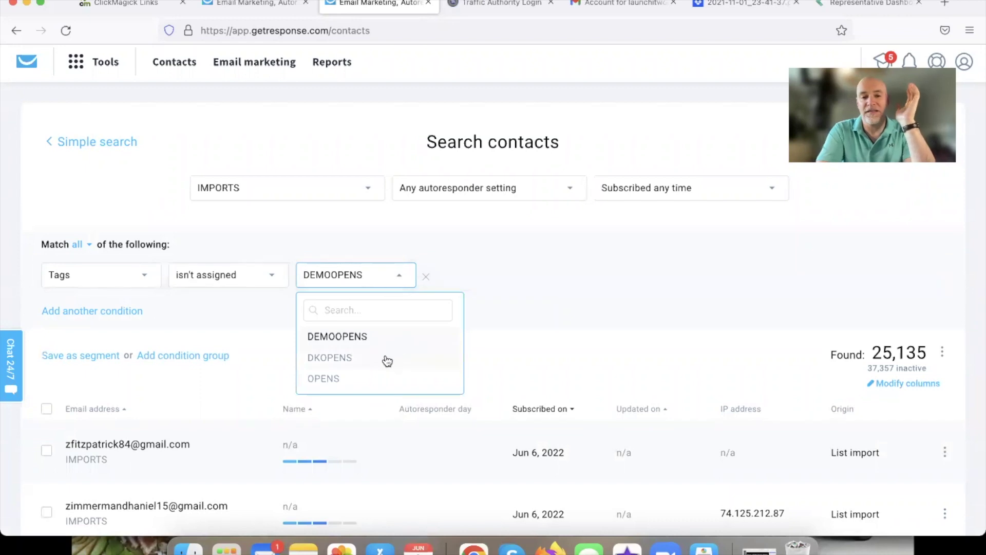
pyautogui.click(353, 362)
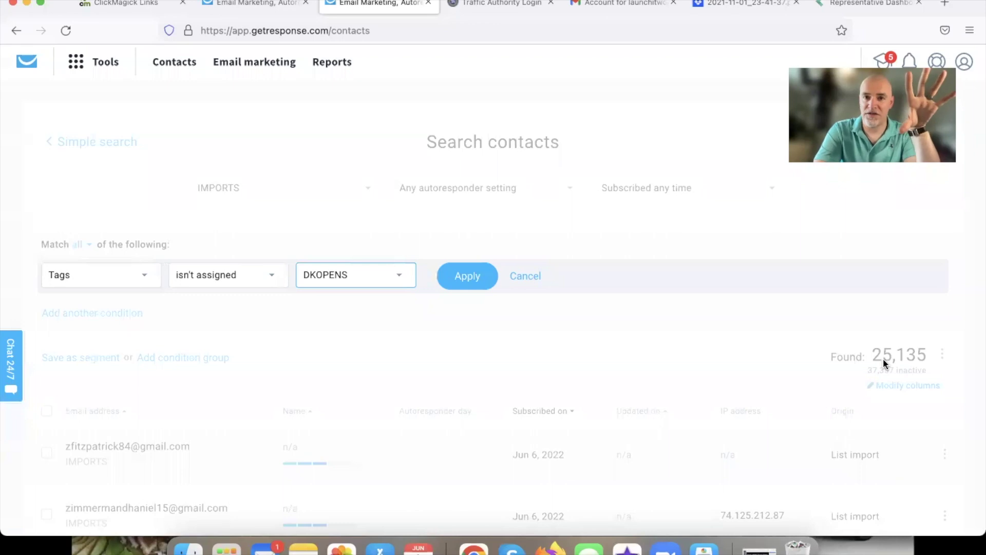
pyautogui.click(465, 278)
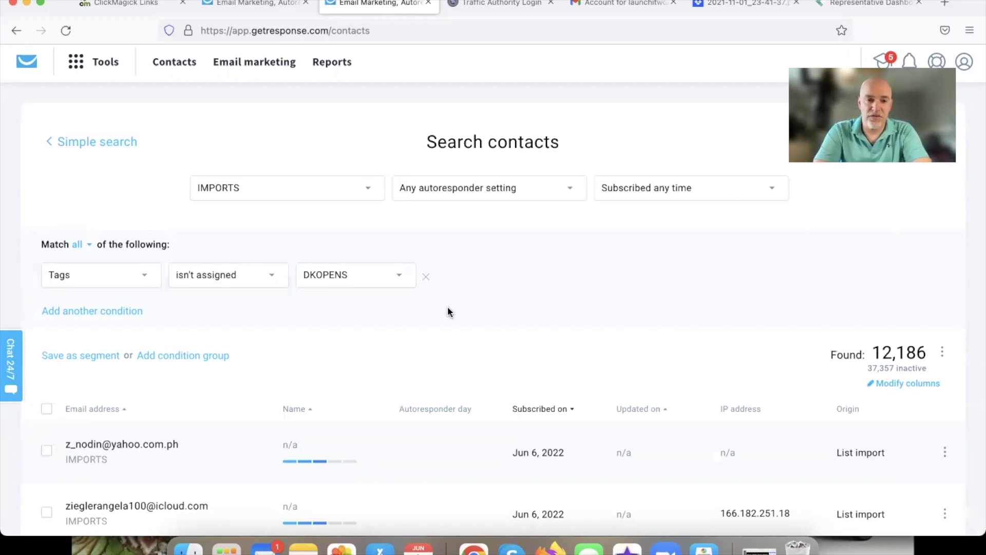
pyautogui.scroll(-4, 447, 311)
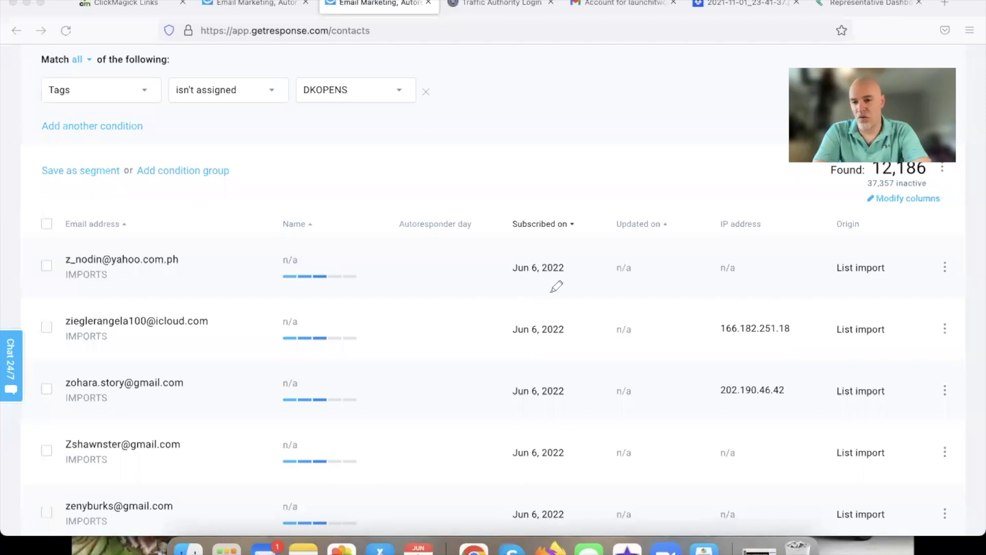
pyautogui.moveTo(506, 298)
pyautogui.mouseDown()
pyautogui.moveTo(546, 297)
pyautogui.moveTo(462, 287)
pyautogui.moveTo(578, 299)
pyautogui.mouseUp()
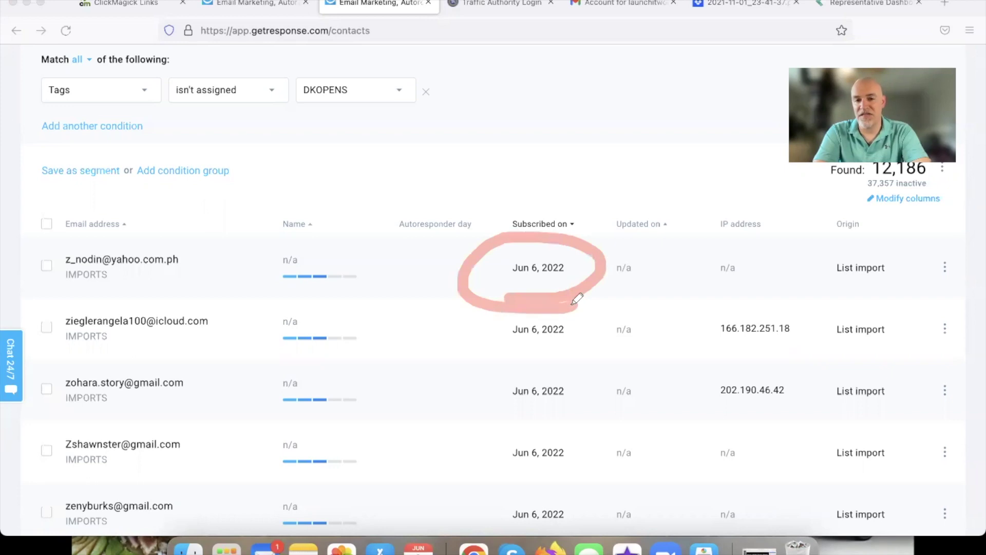
pyautogui.press('Escape')
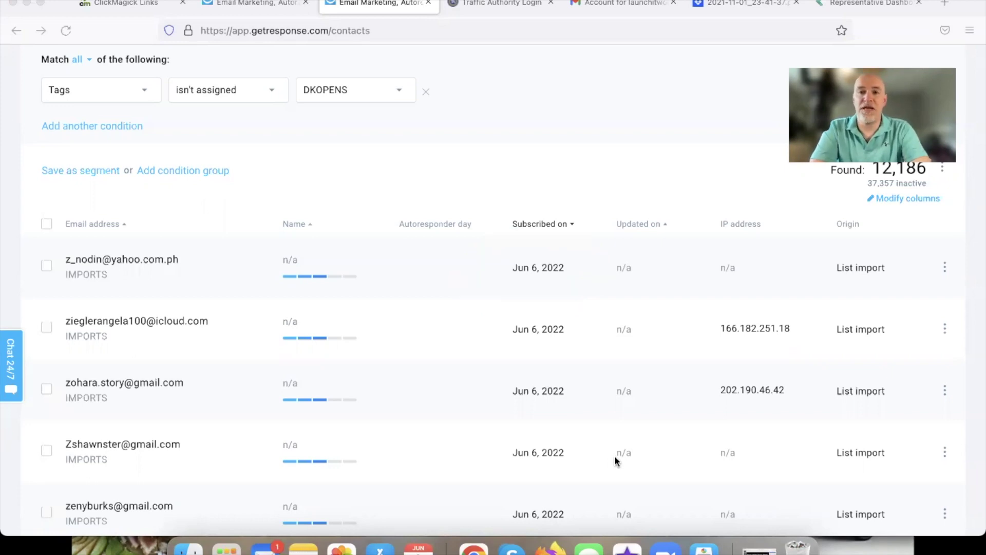
# - Open the first matching contact, review its activity timeline, and return to the results
pyautogui.click(135, 258)
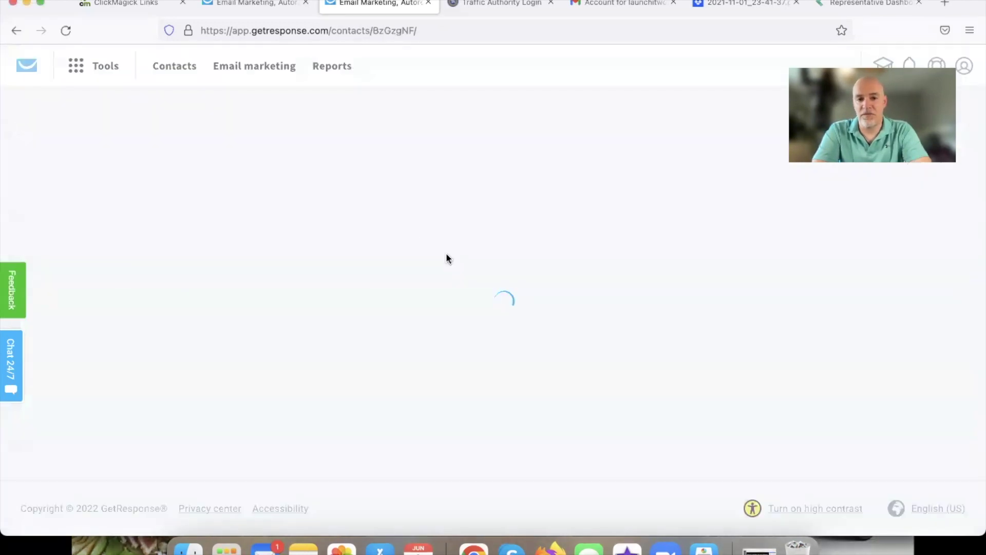
pyautogui.scroll(-6, 442, 285)
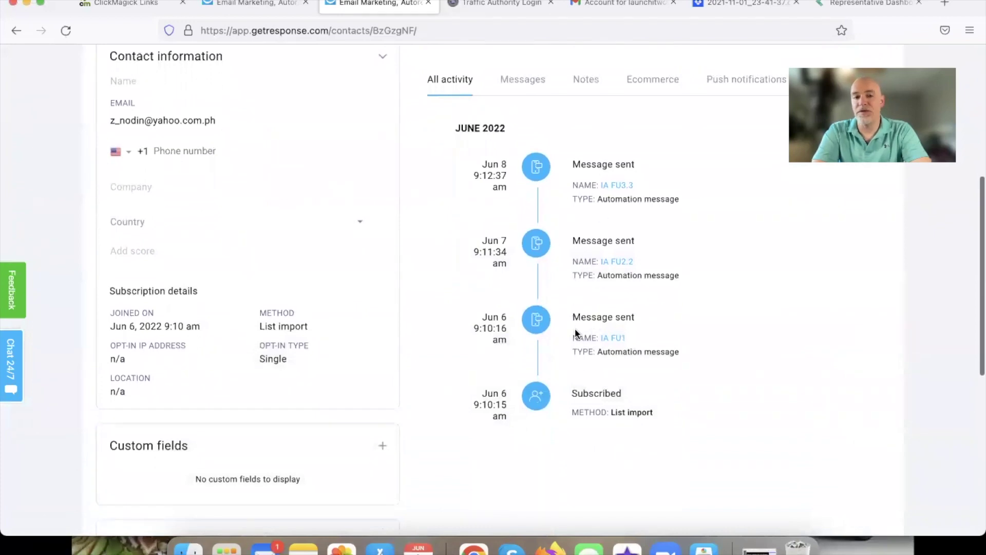
pyautogui.scroll(6, 61, 95)
pyautogui.click(102, 123)
# - Review a second matching contact's activity, then go back to the 12,186 results
pyautogui.scroll(-3, 219, 240)
pyautogui.click(148, 366)
pyautogui.scroll(-6, 427, 327)
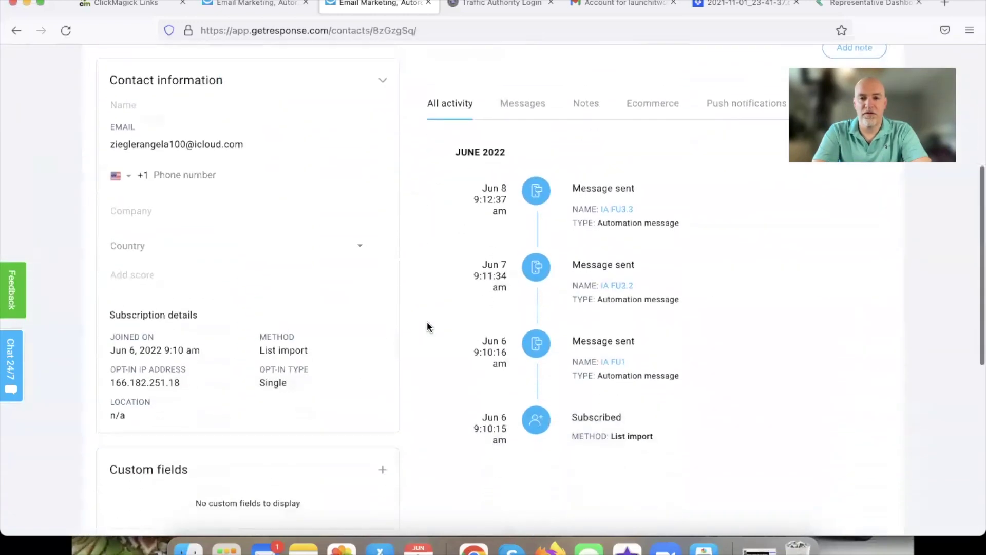
pyautogui.scroll(6, 391, 309)
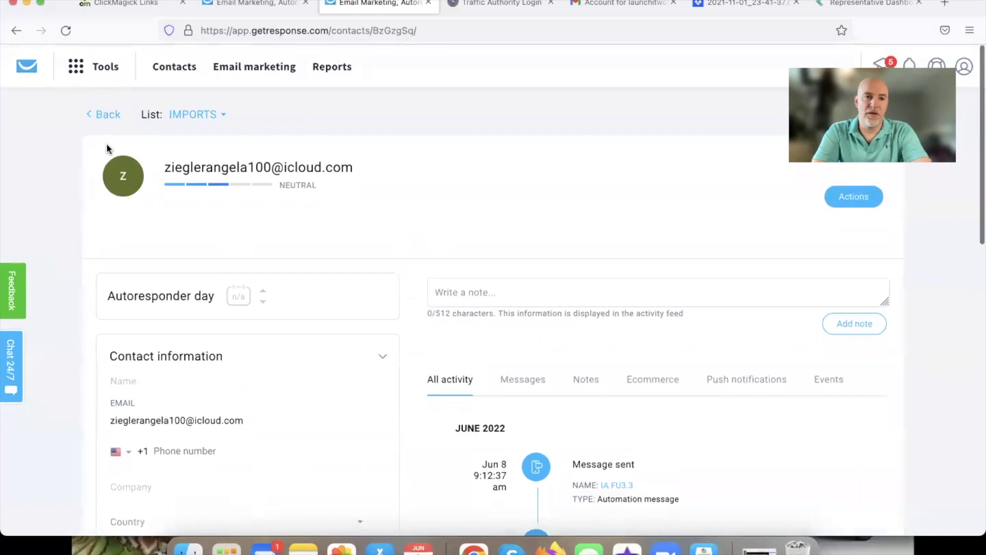
pyautogui.click(103, 120)
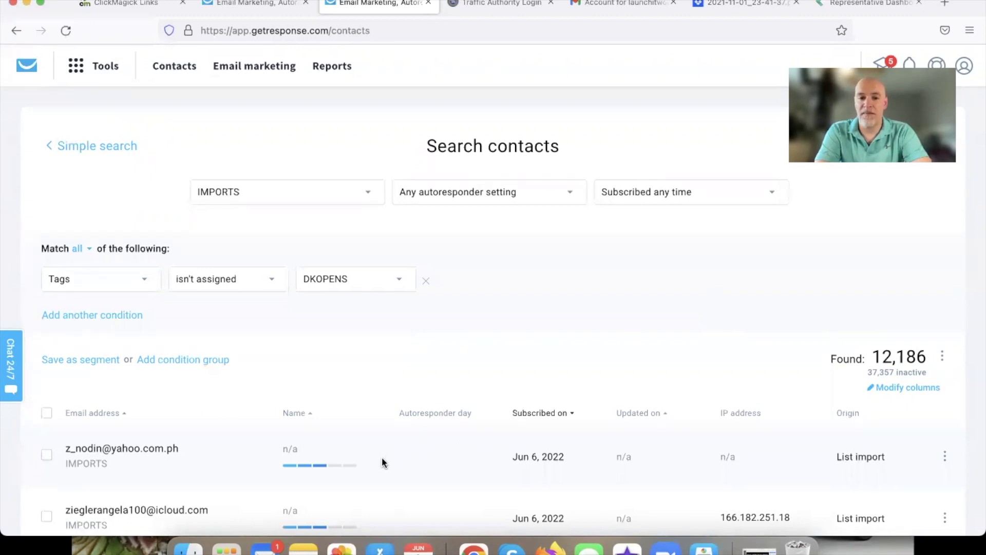
# - Look over the bulk actions for the 12,186 contacts, close them, and switch to the DEMOOPENS workflow
pyautogui.moveTo(962, 325)
pyautogui.mouseDown()
pyautogui.moveTo(936, 328)
pyautogui.moveTo(975, 317)
pyautogui.moveTo(892, 336)
pyautogui.mouseUp()
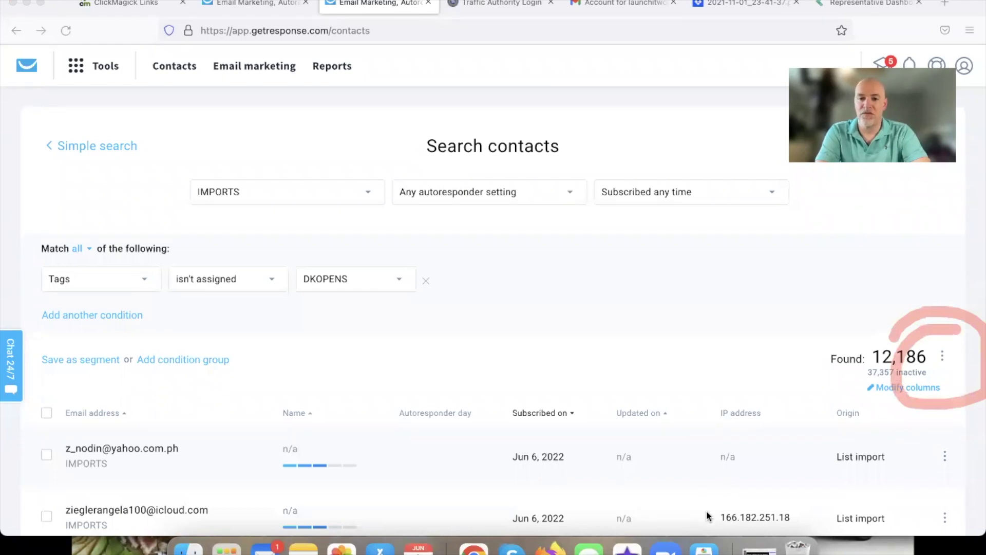
pyautogui.click(945, 356)
pyautogui.click(945, 358)
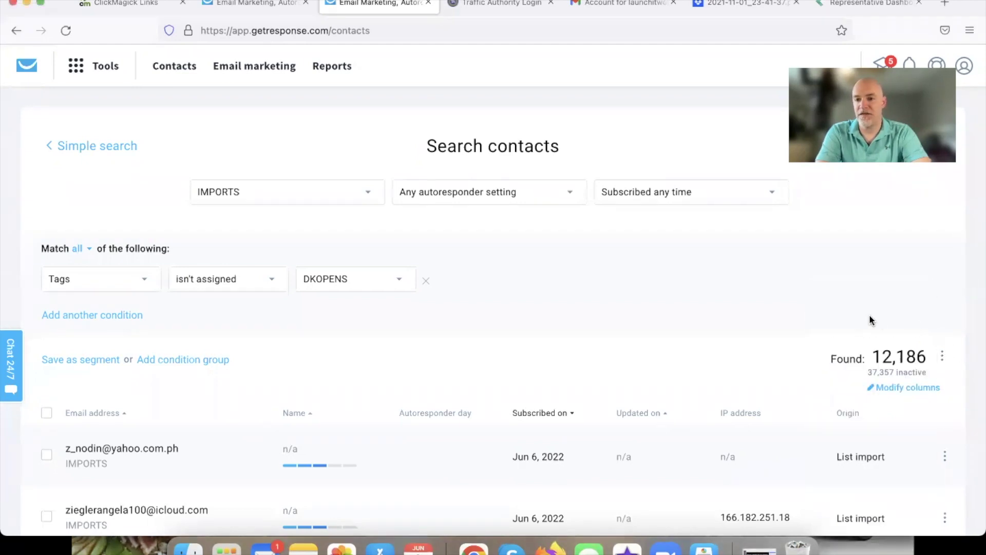
pyautogui.click(944, 356)
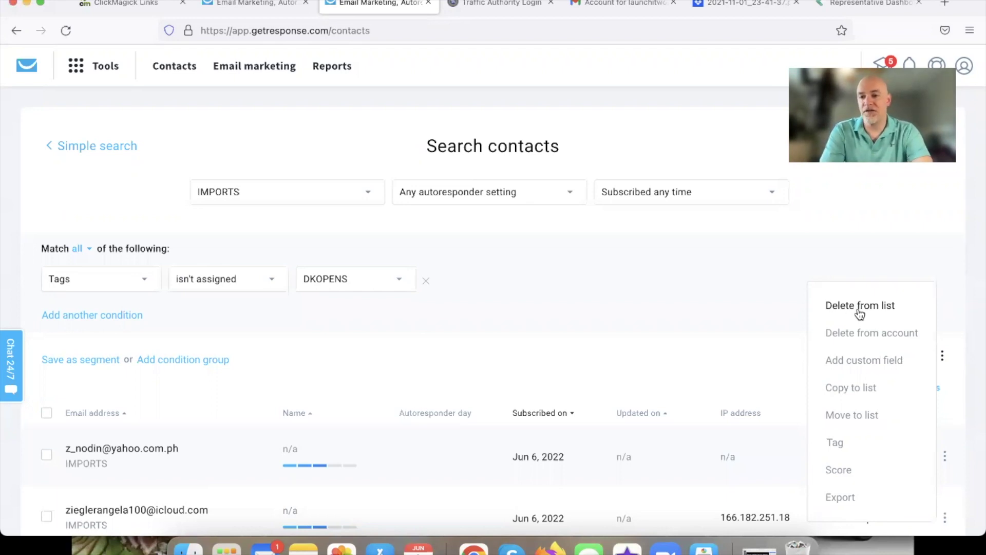
pyautogui.click(613, 269)
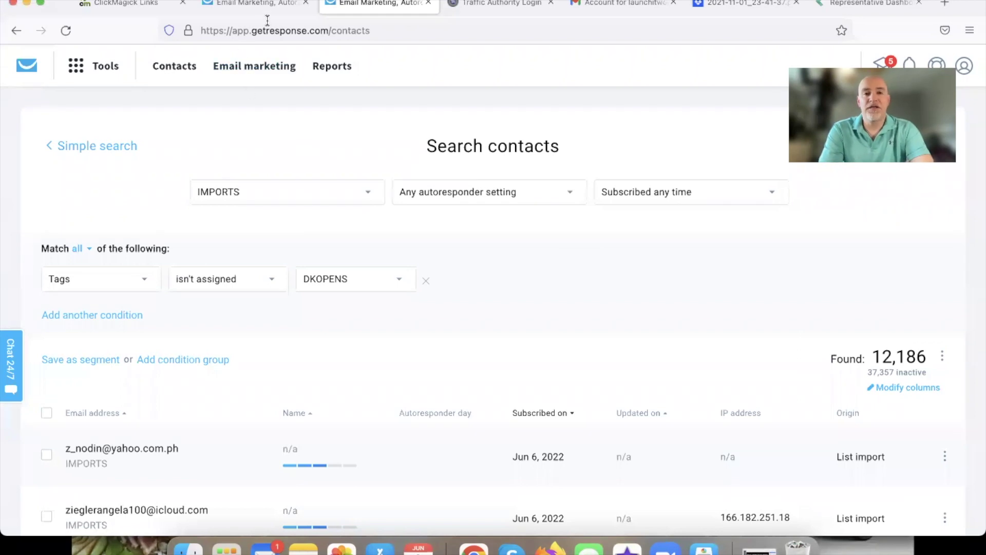
pyautogui.click(255, 6)
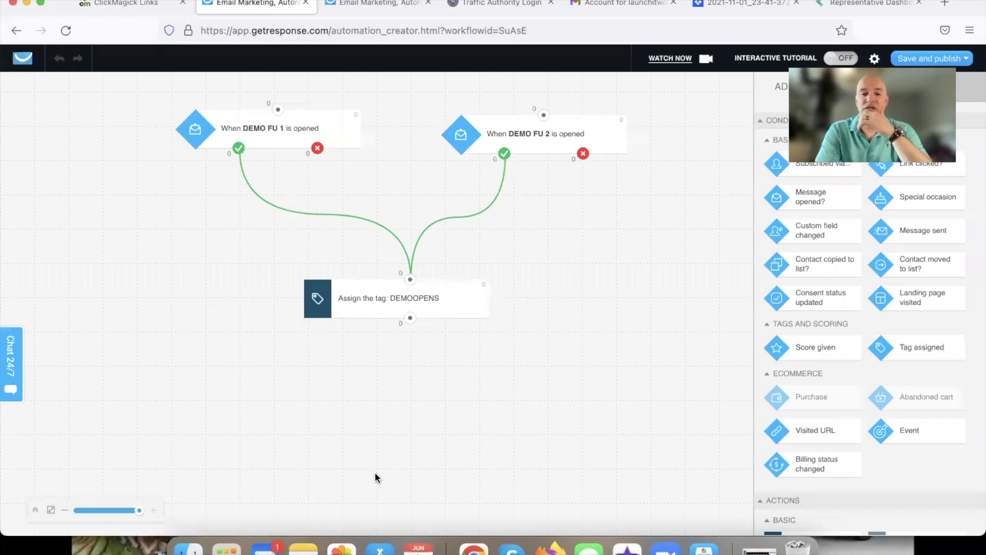
# - Place a Wait action (default 1 day) on the DEMOOPENS workflow canvas
pyautogui.moveTo(432, 256)
pyautogui.mouseDown()
pyautogui.moveTo(288, 253)
pyautogui.moveTo(563, 337)
pyautogui.moveTo(437, 245)
pyautogui.moveTo(381, 247)
pyautogui.mouseUp()
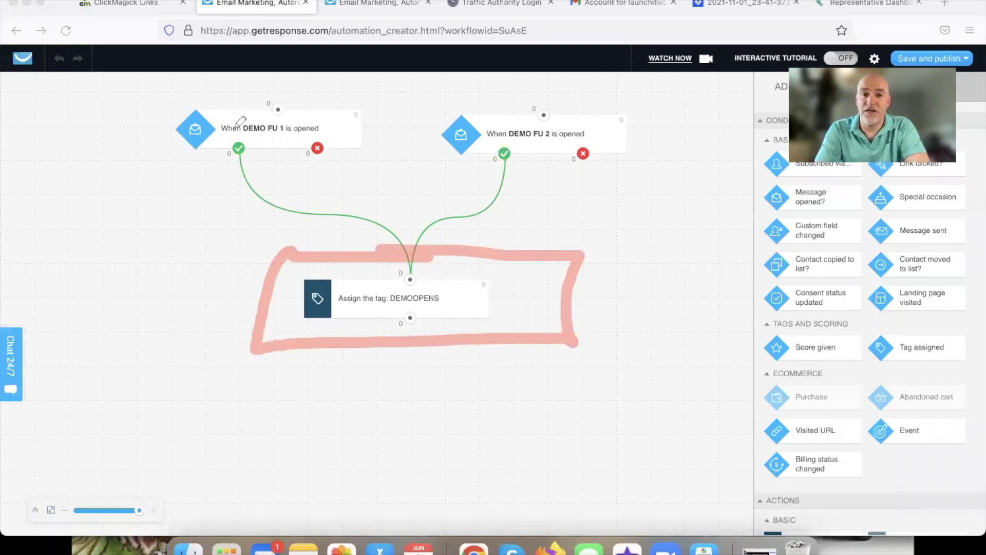
pyautogui.moveTo(244, 124)
pyautogui.mouseDown()
pyautogui.moveTo(231, 172)
pyautogui.moveTo(273, 154)
pyautogui.moveTo(241, 144)
pyautogui.mouseUp()
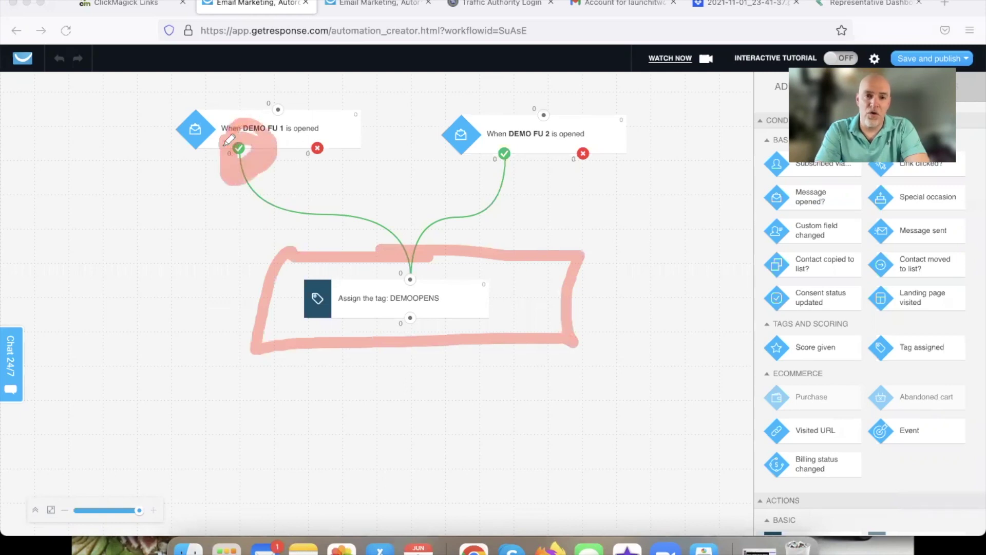
pyautogui.moveTo(478, 140); pyautogui.dragTo(458, 163)
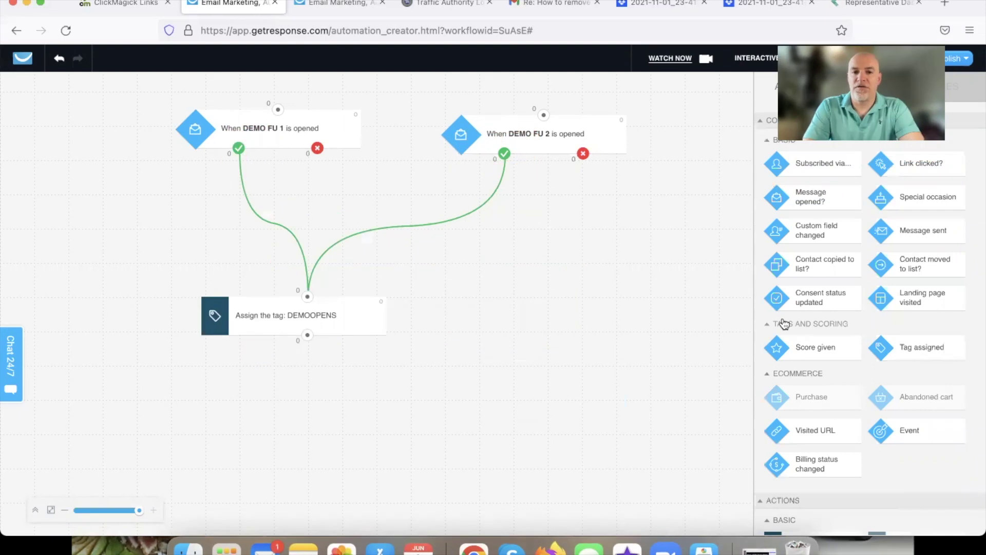
pyautogui.scroll(-5, 785, 324)
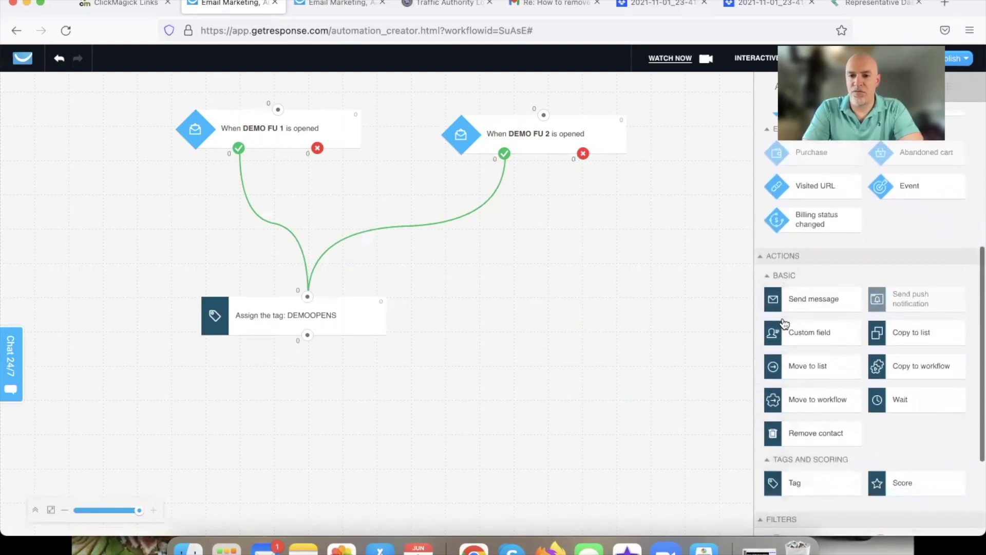
pyautogui.moveTo(920, 367); pyautogui.dragTo(529, 282)
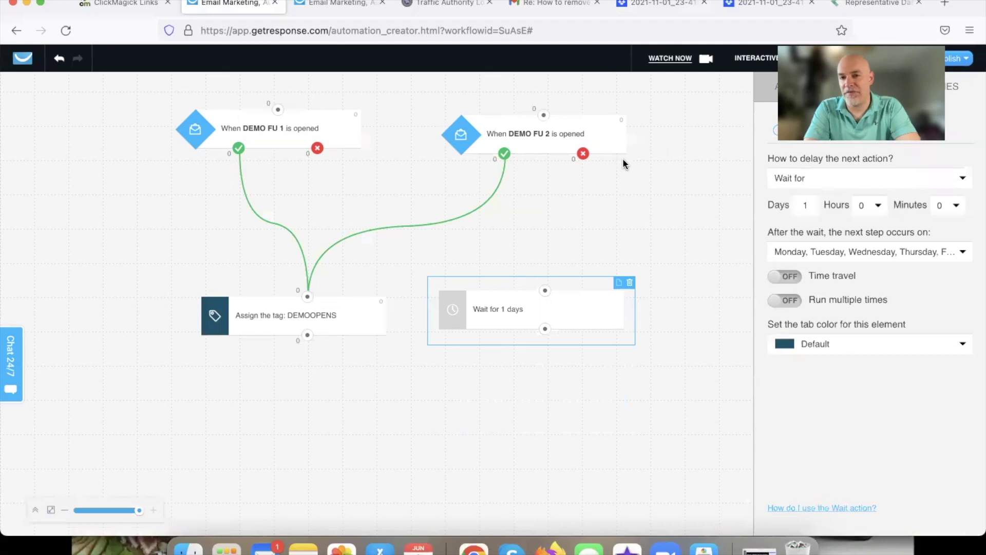
# - Shift the DEMO FU 2 condition left and set the wait step to 5 days
pyautogui.moveTo(515, 136); pyautogui.dragTo(462, 140)
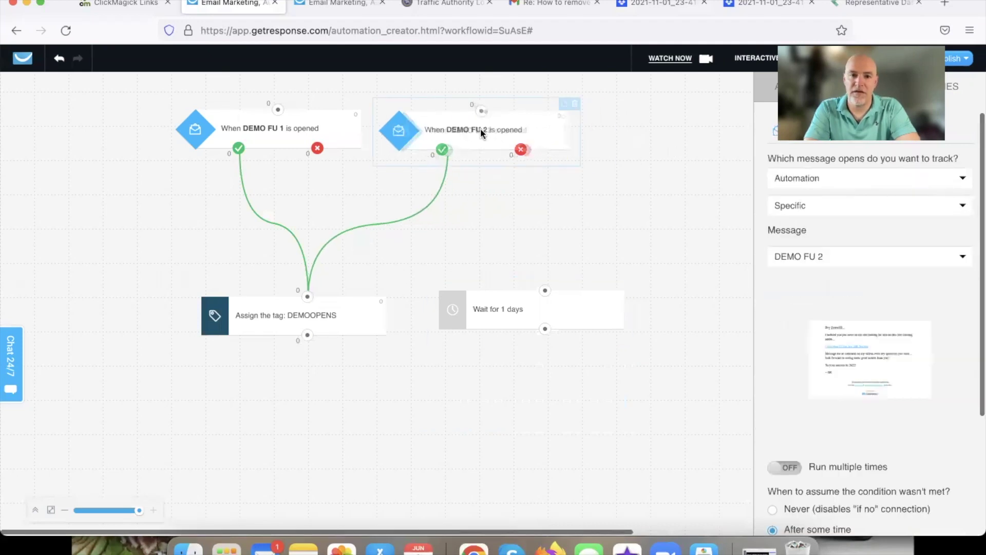
pyautogui.click(540, 309)
pyautogui.doubleClick(809, 212)
pyautogui.write('5')
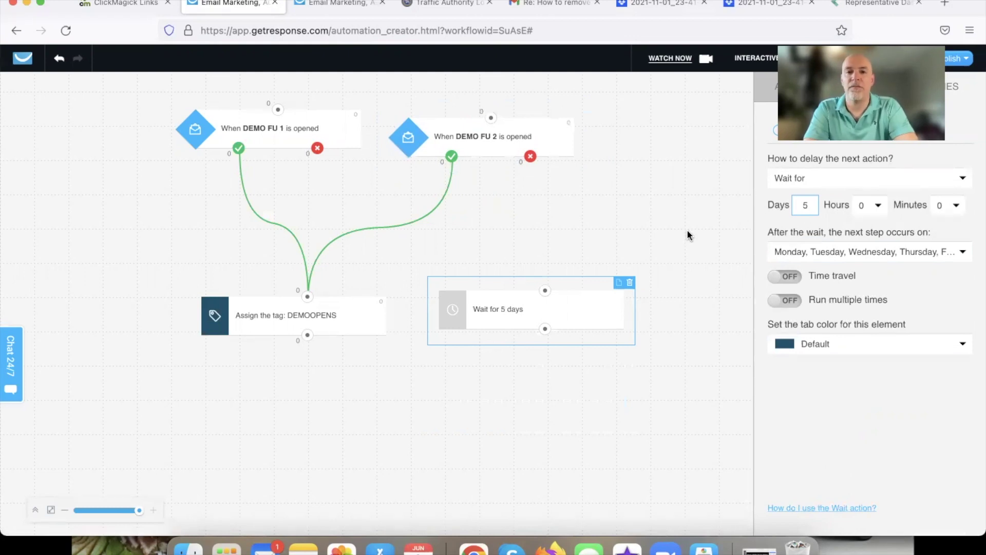
# - Connect the not-opened paths of DEMO FU 1 and DEMO FU 2 to the wait step
pyautogui.moveTo(317, 148); pyautogui.dragTo(545, 290)
pyautogui.moveTo(531, 157); pyautogui.dragTo(546, 291)
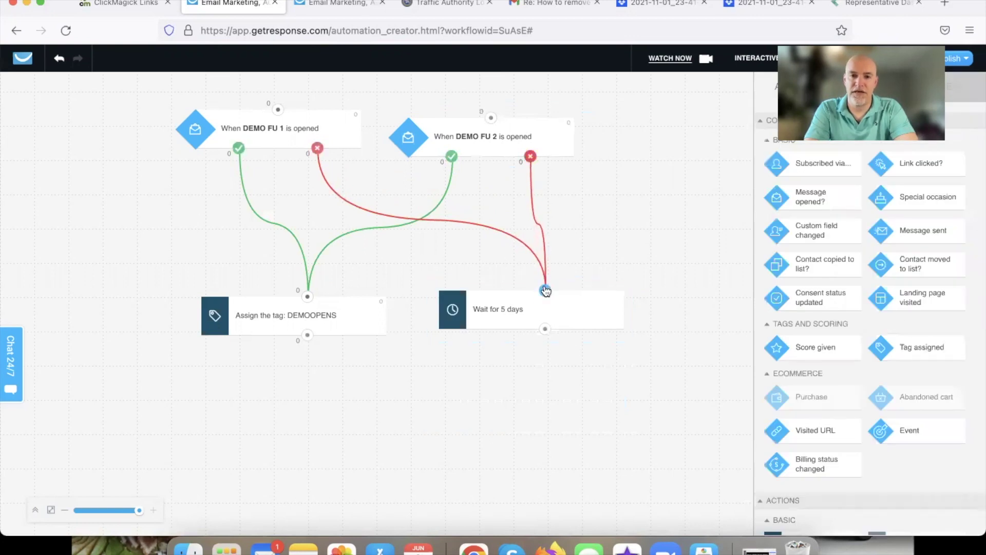
pyautogui.click(553, 314)
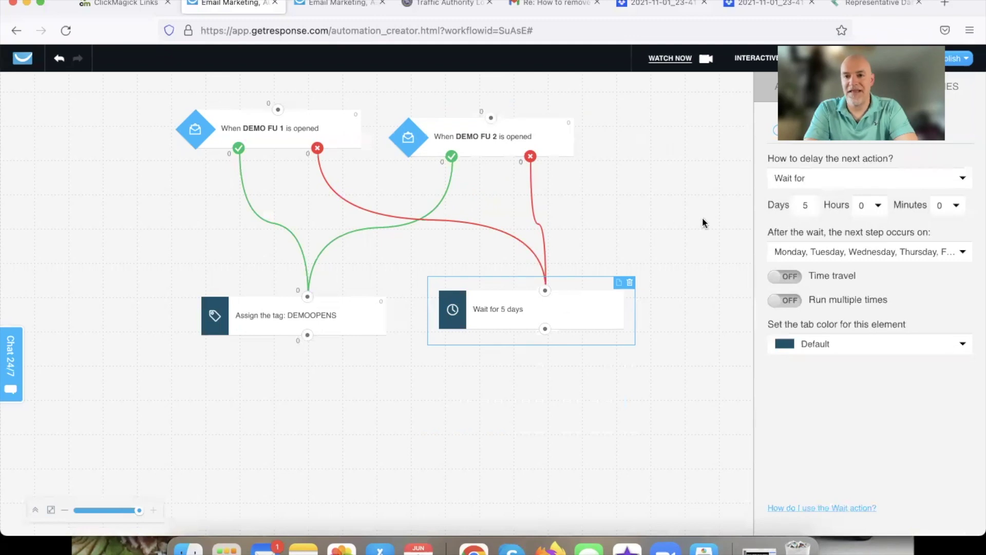
pyautogui.click(771, 89)
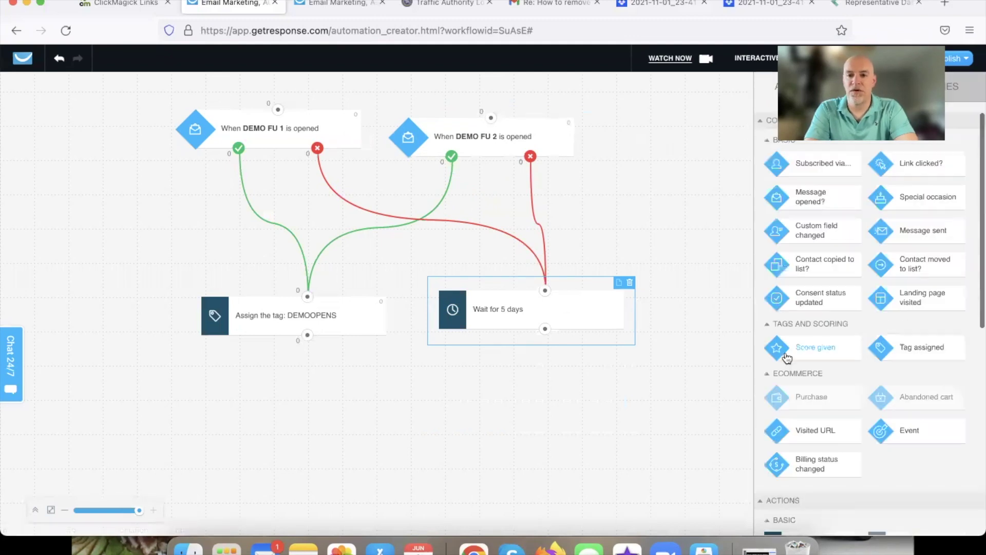
pyautogui.scroll(-10, 786, 358)
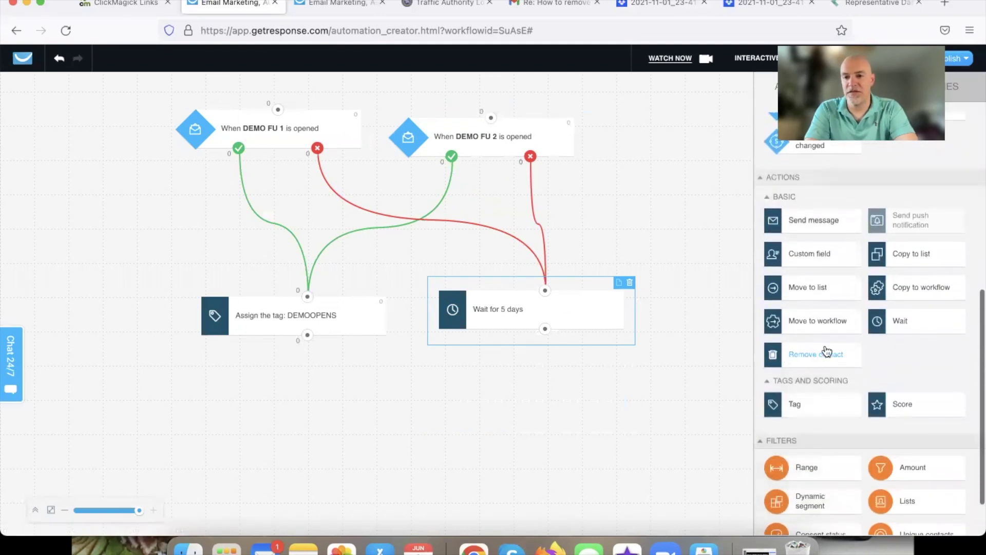
# - Add a multi-run 'Remove from current list and this workflow' step after the 5-day wait
pyautogui.moveTo(819, 352); pyautogui.dragTo(531, 380)
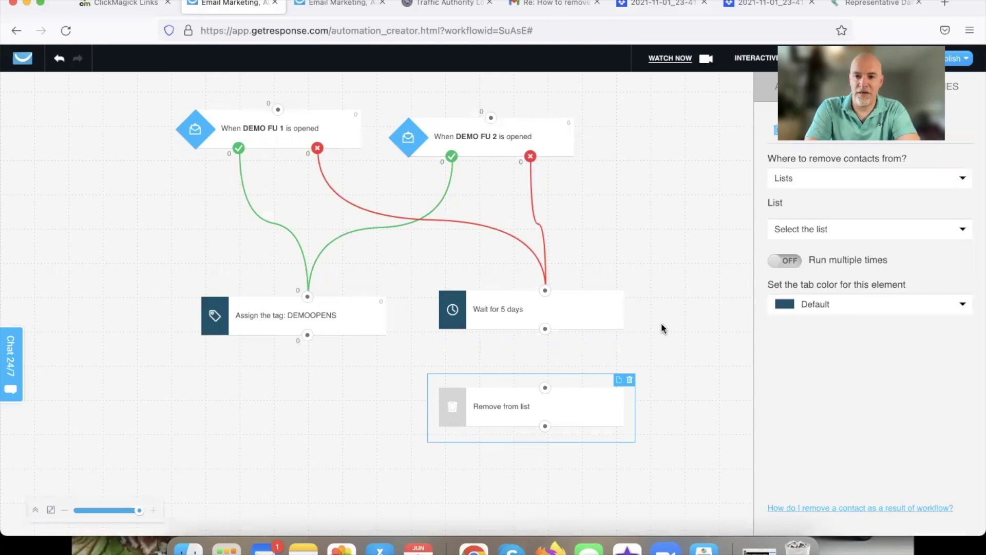
pyautogui.click(800, 180)
pyautogui.click(807, 247)
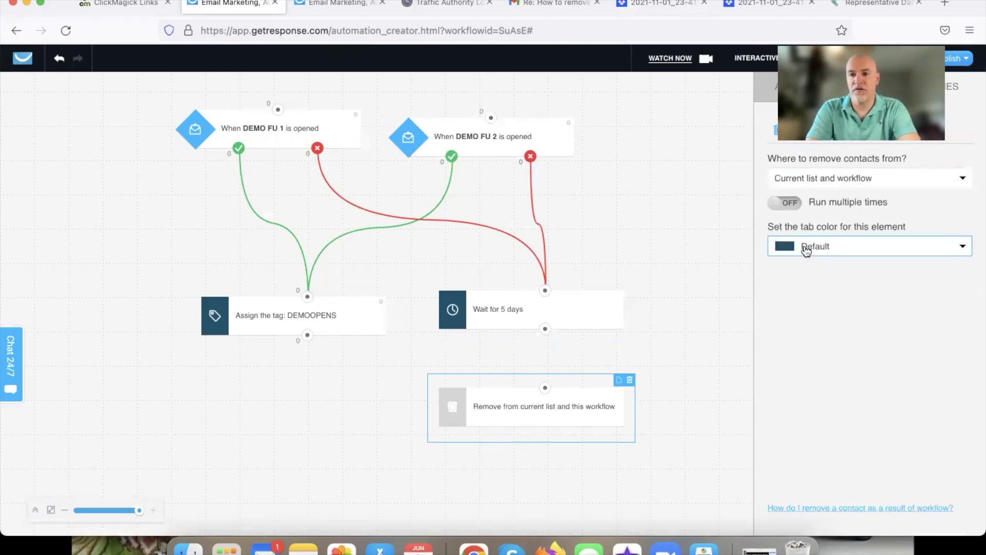
pyautogui.click(785, 204)
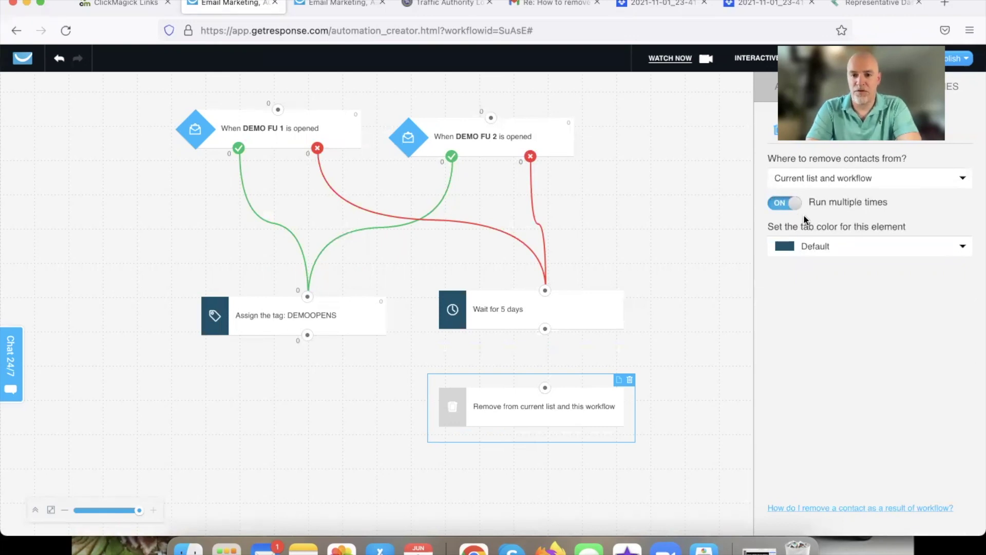
pyautogui.moveTo(544, 329); pyautogui.dragTo(546, 388)
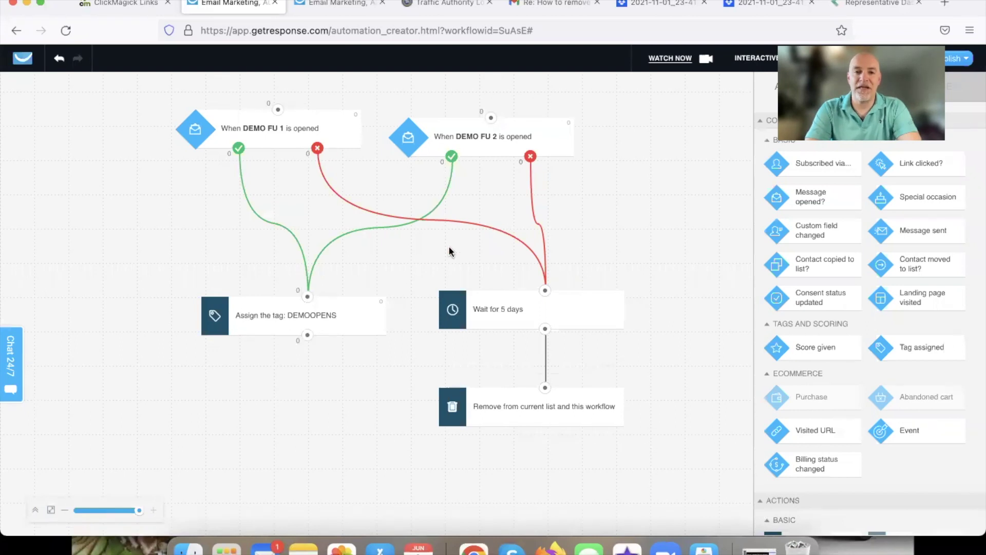
pyautogui.press('super+Tab')
pyautogui.press('super+Tab')
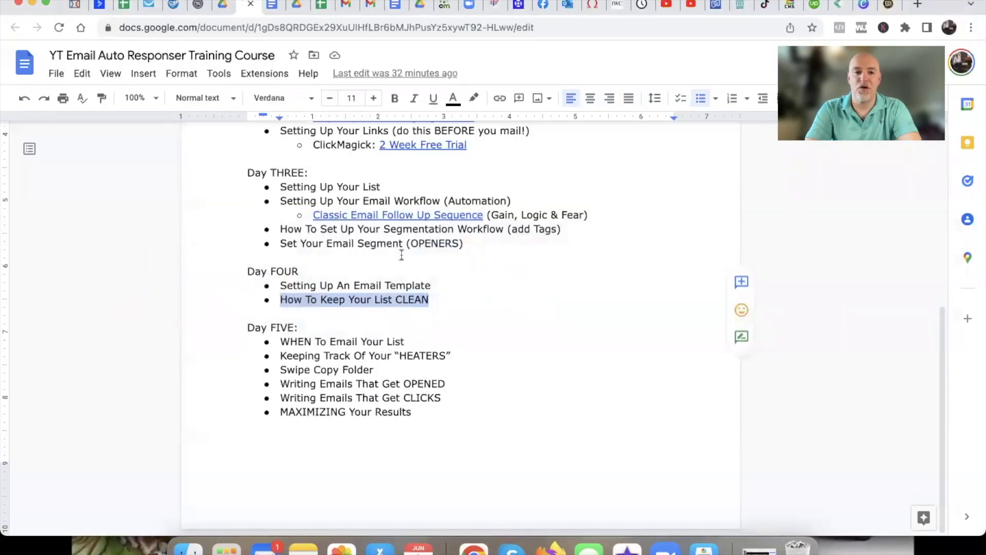
pyautogui.click(438, 300)
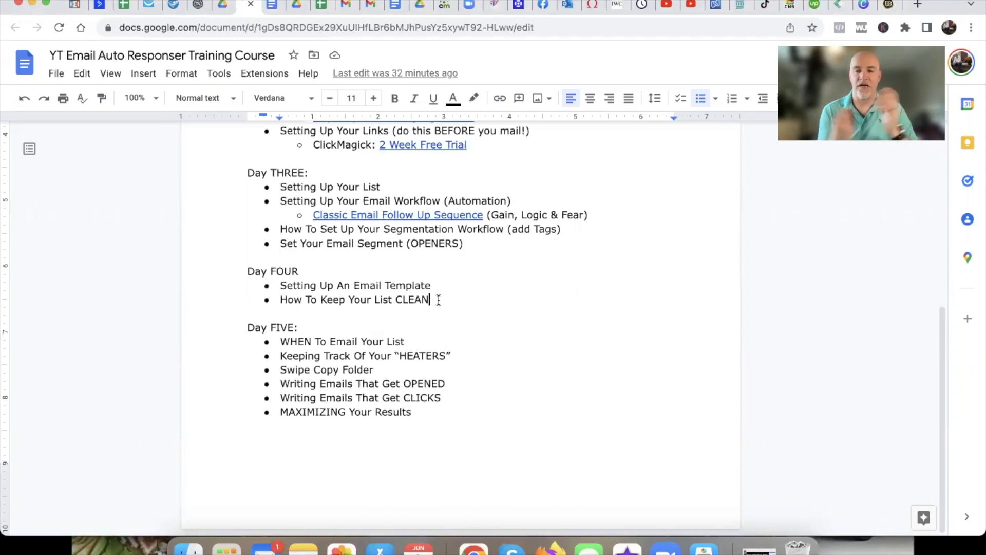
pyautogui.click(439, 300)
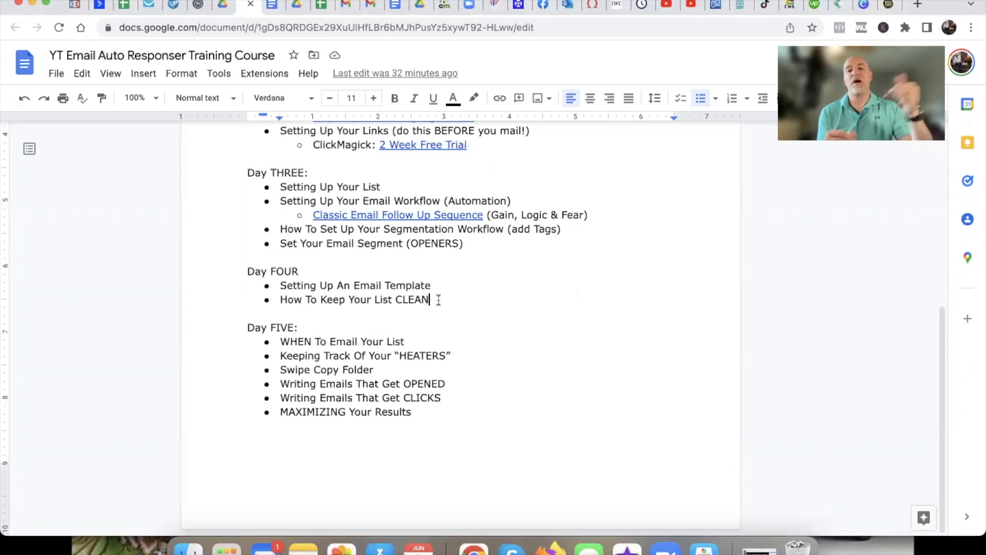